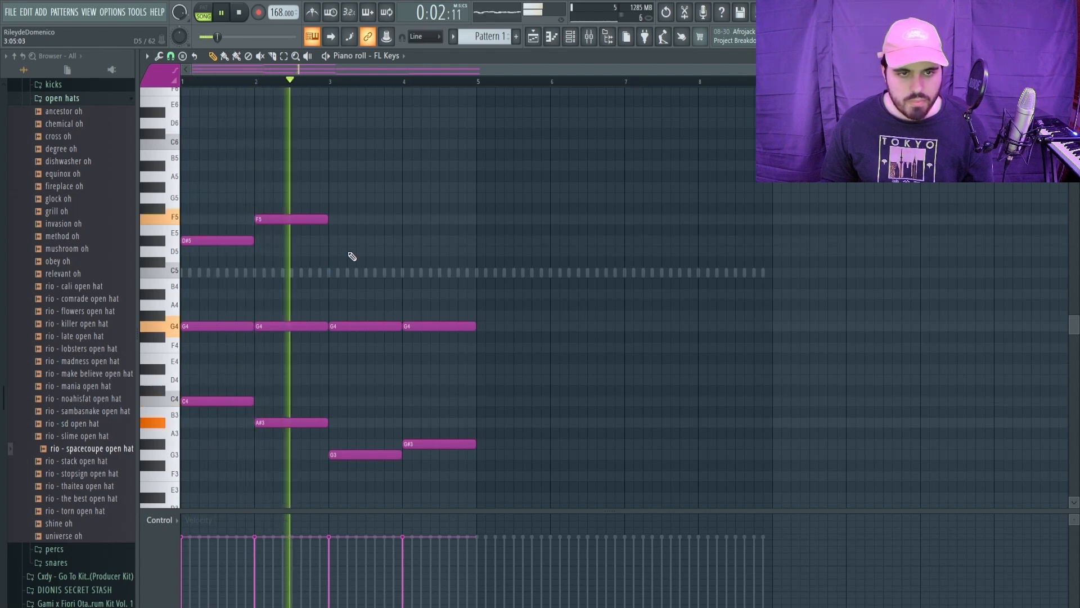
Step: Complete the top line with an F5 note in bar 3 and a D#5 note in bar 4, auditioning the loop
key(space)
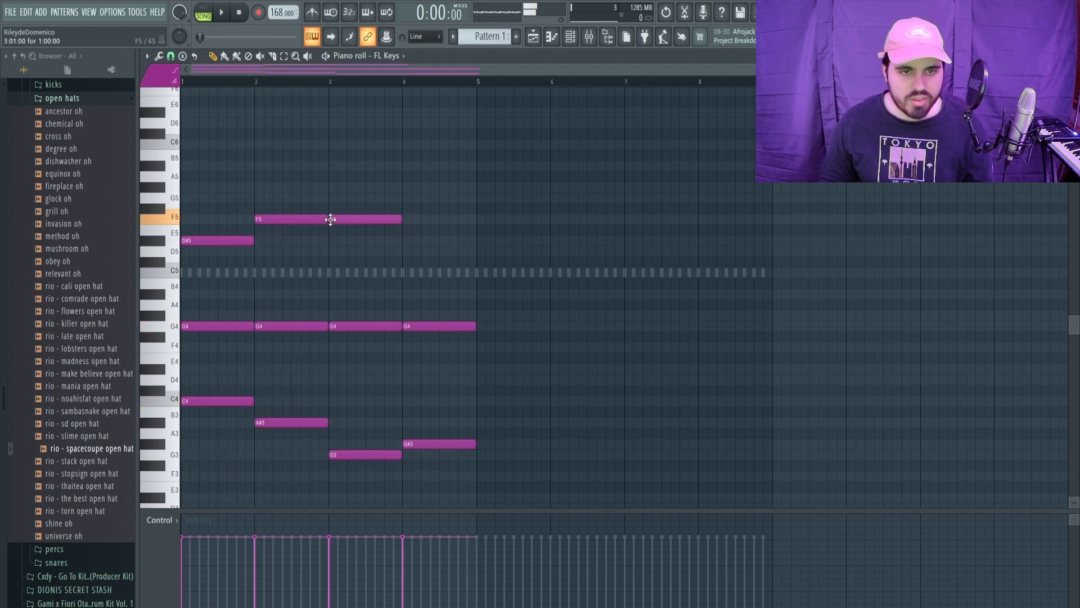
key(space)
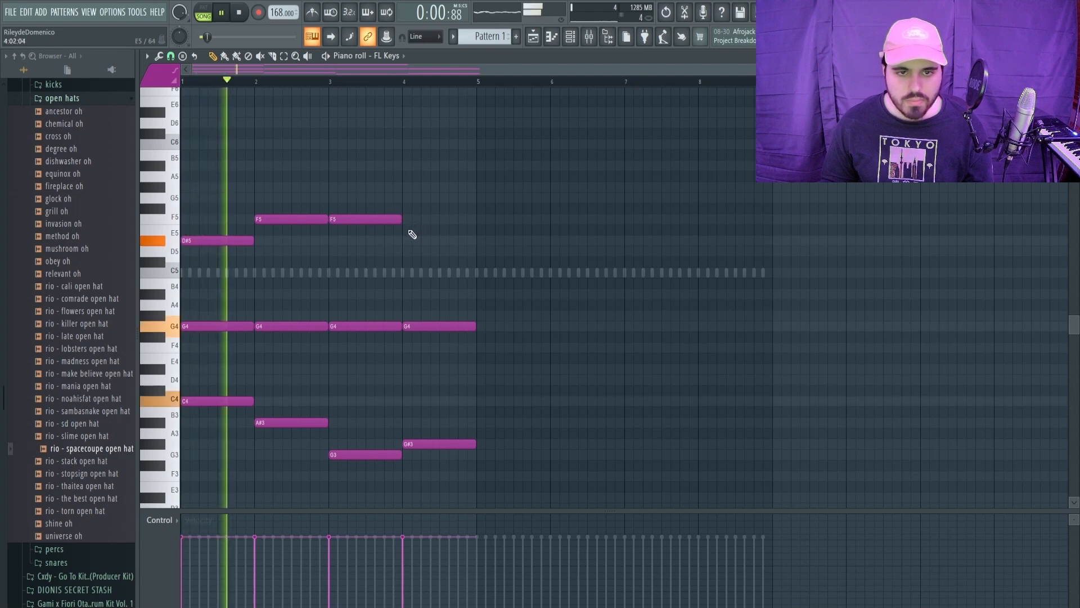
click(406, 241)
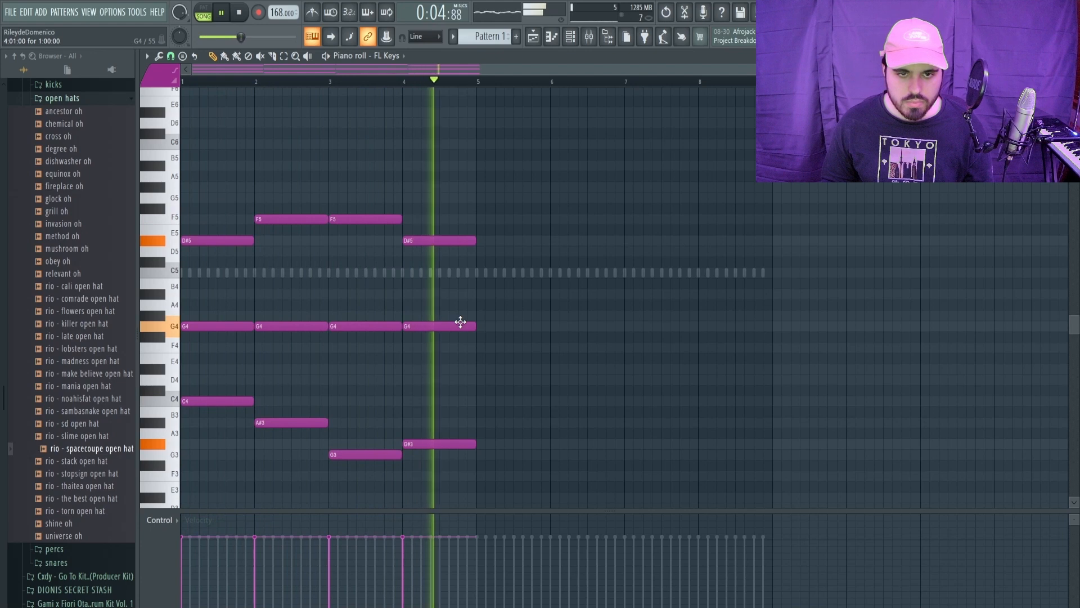
drag(355, 218, 359, 197)
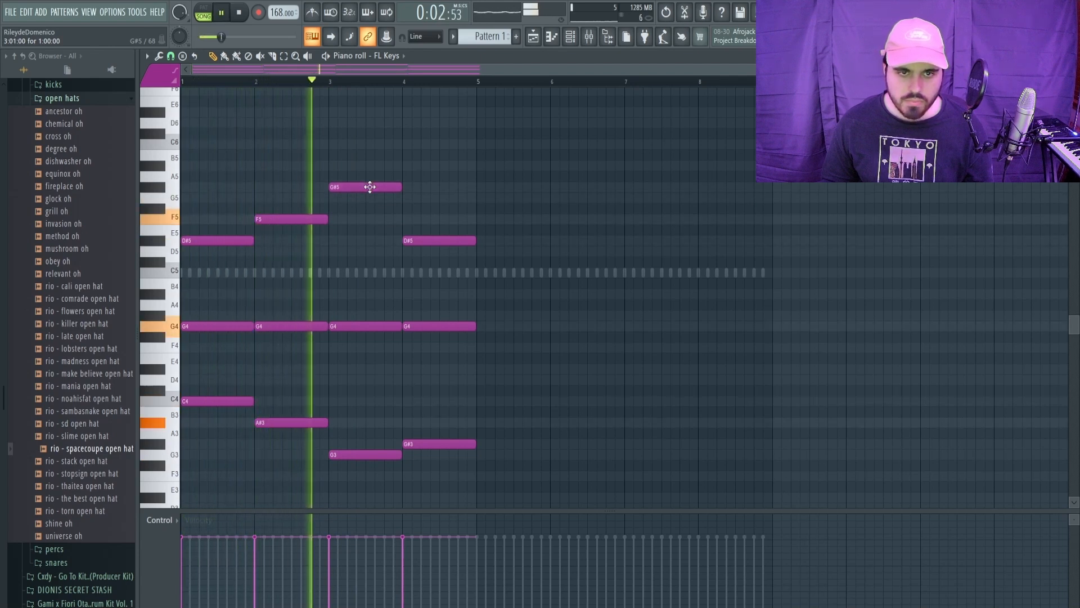
key(space)
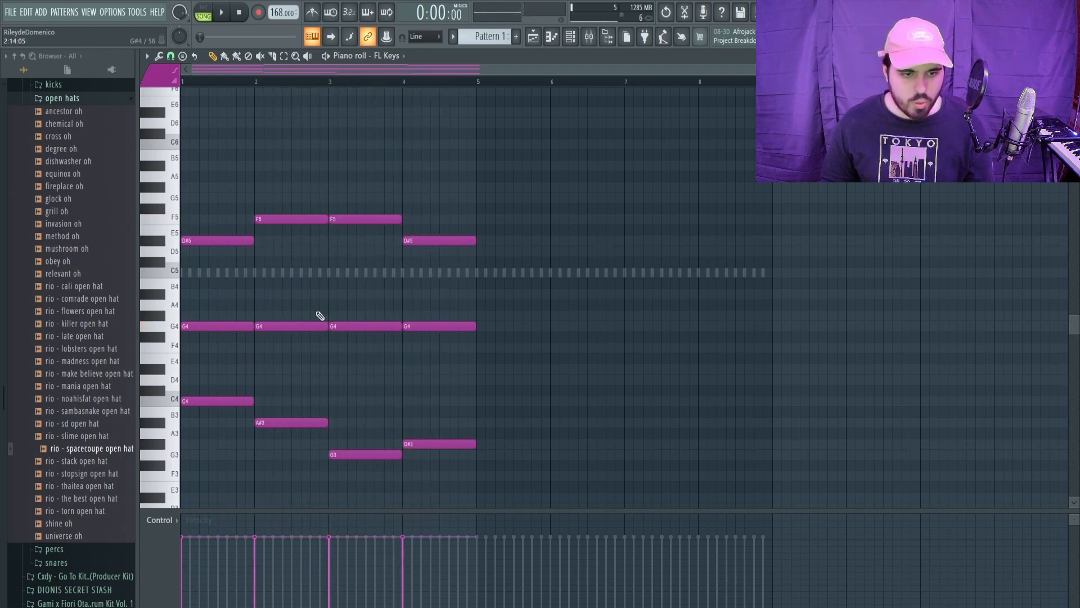
Step: Transpose all notes up an octave and add a copy of the bass notes one octave below them
key(ctrl+a)
key(ctrl+Up)
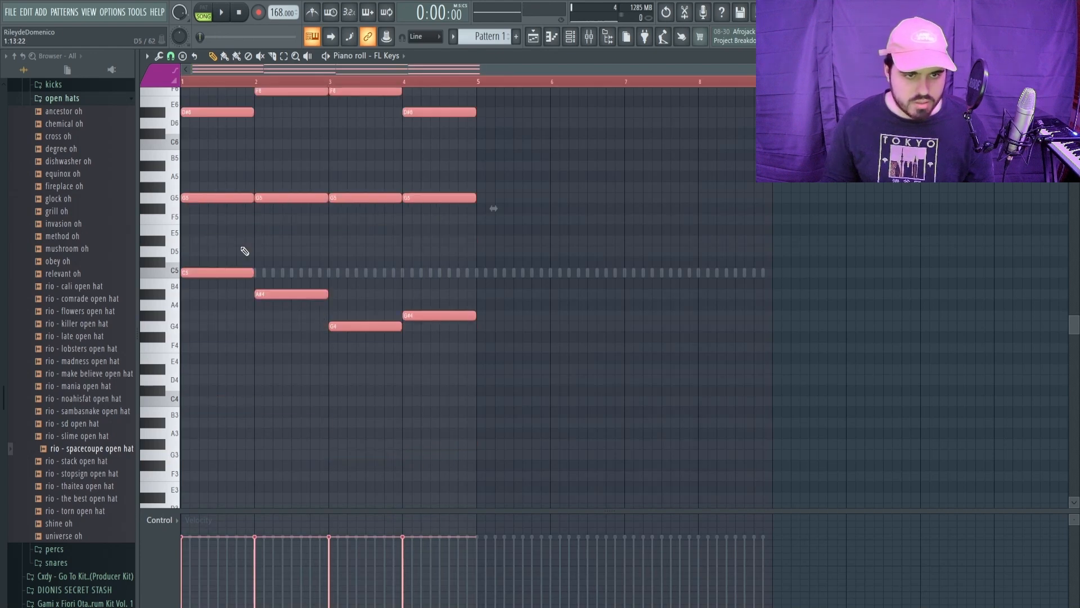
drag(245, 251, 612, 408)
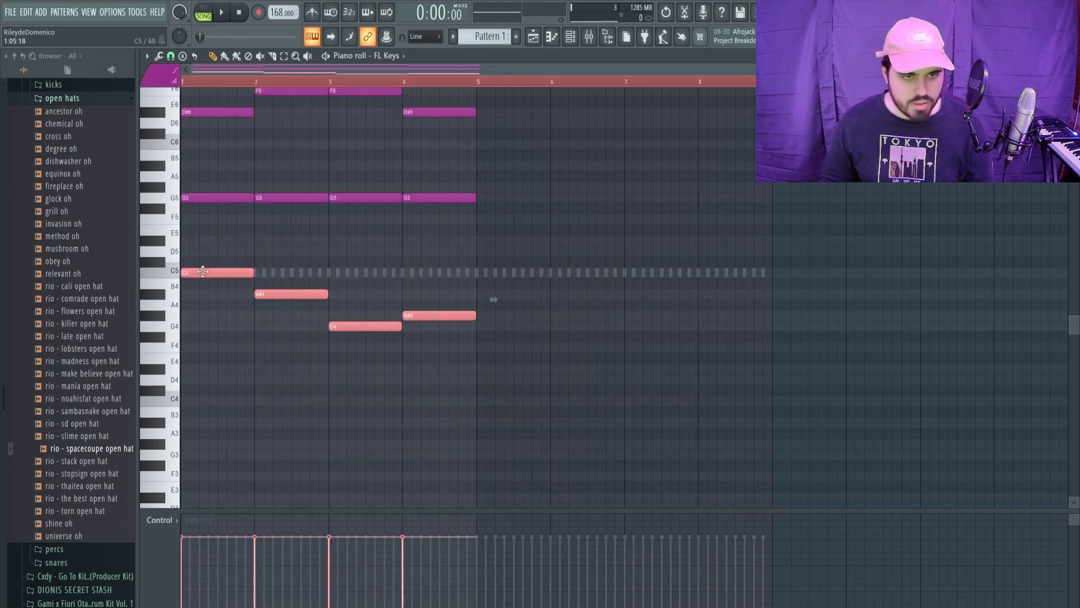
key(ctrl+c)
key(ctrl+v)
key(ctrl+Down)
scroll(332, 308, up, 3)
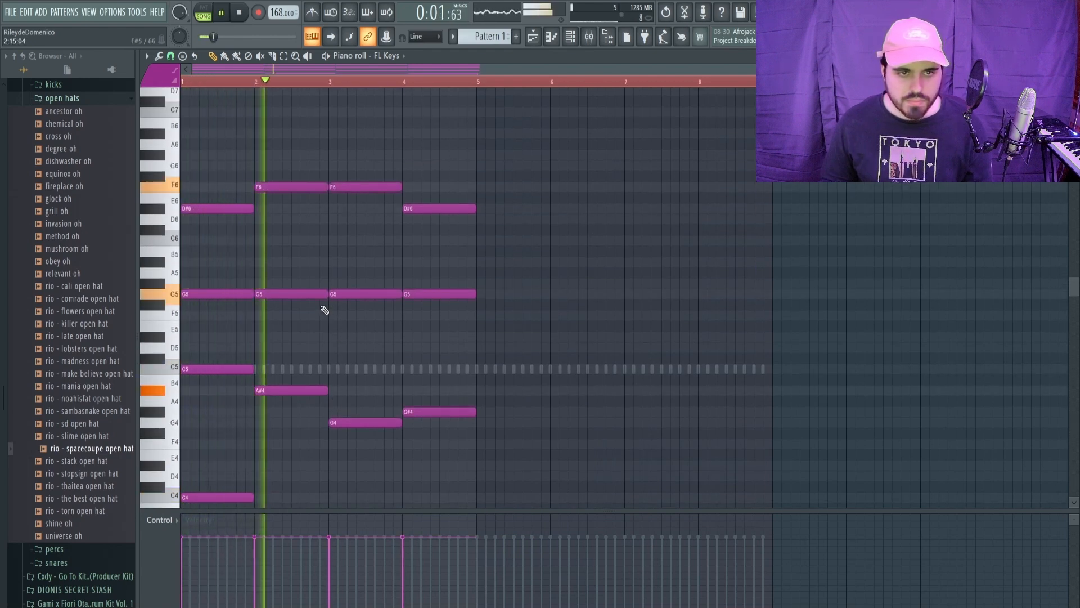
Step: Transpose all notes in the pattern back down one octave and play the loop
scroll(325, 309, down, 1)
key(space)
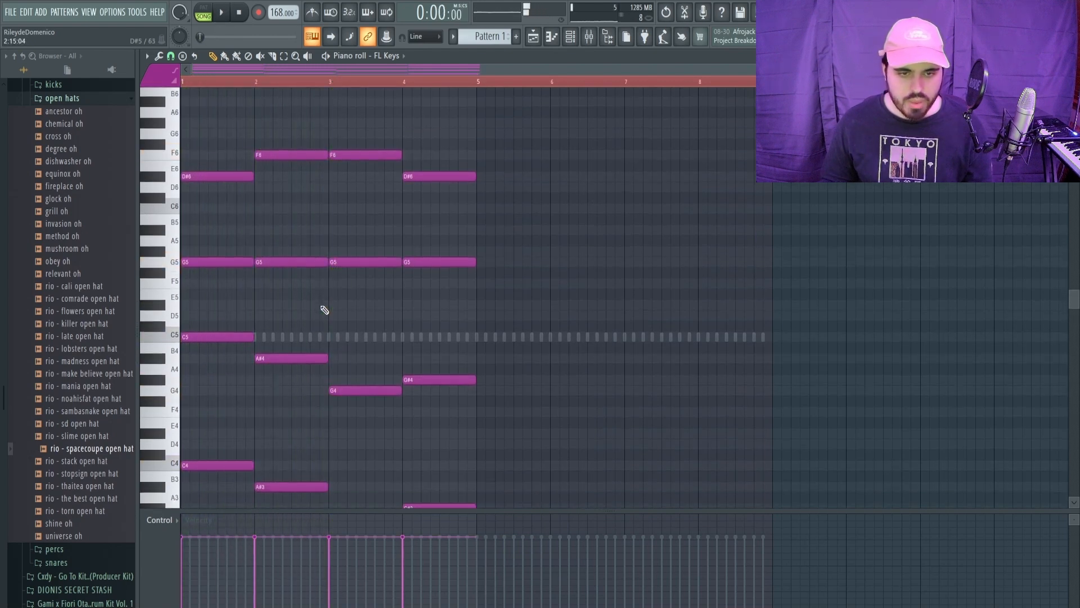
key(ctrl+a)
key(ctrl+Down)
key(space)
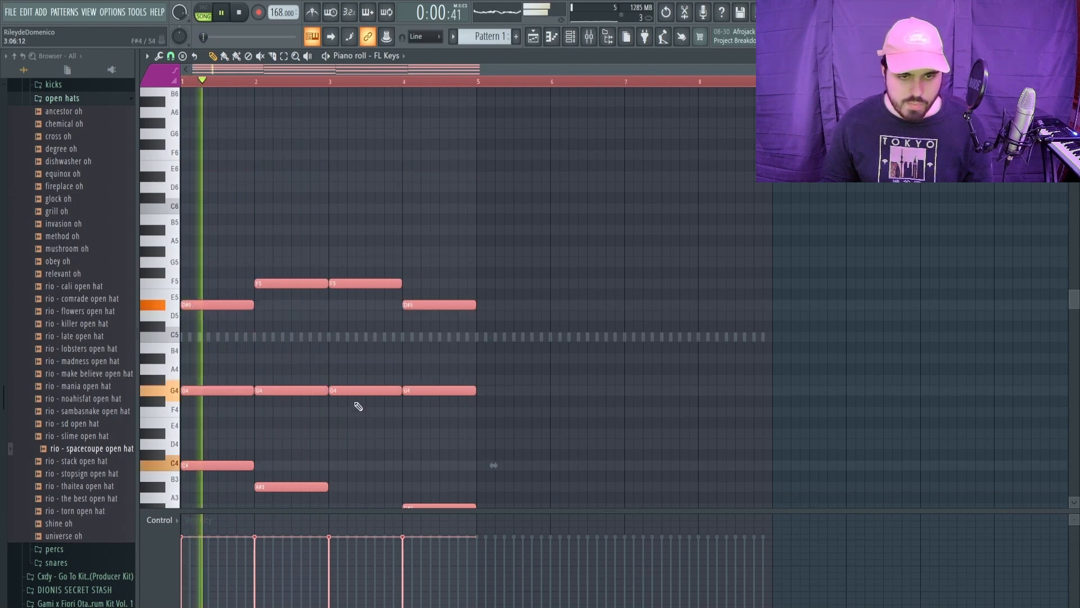
Step: Lower the velocity of all notes slightly and clear the selection
key(ctrl+d)
key(ctrl+a)
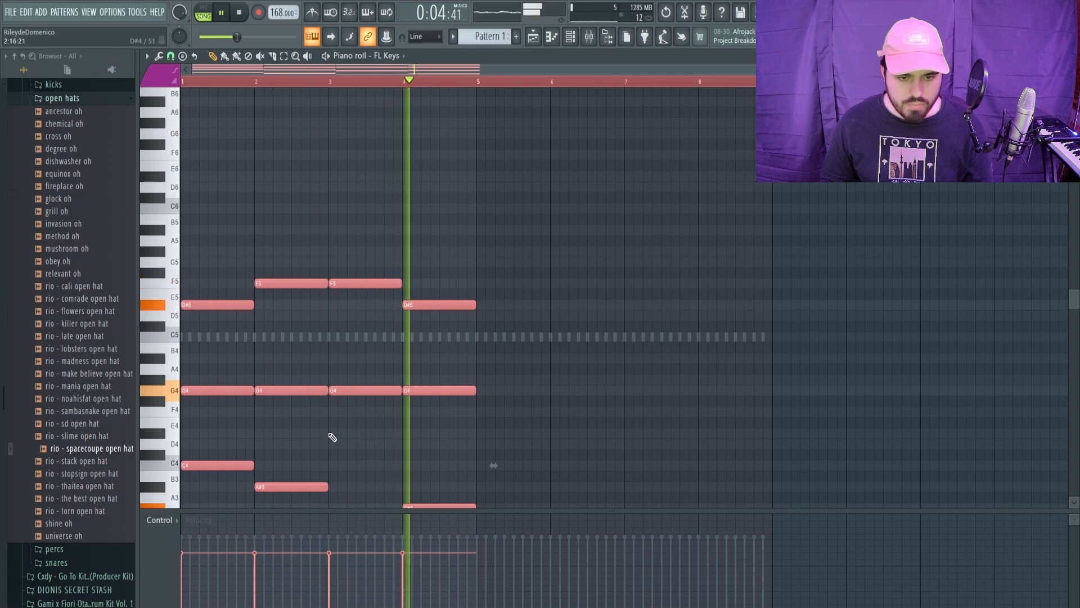
key(ctrl+d)
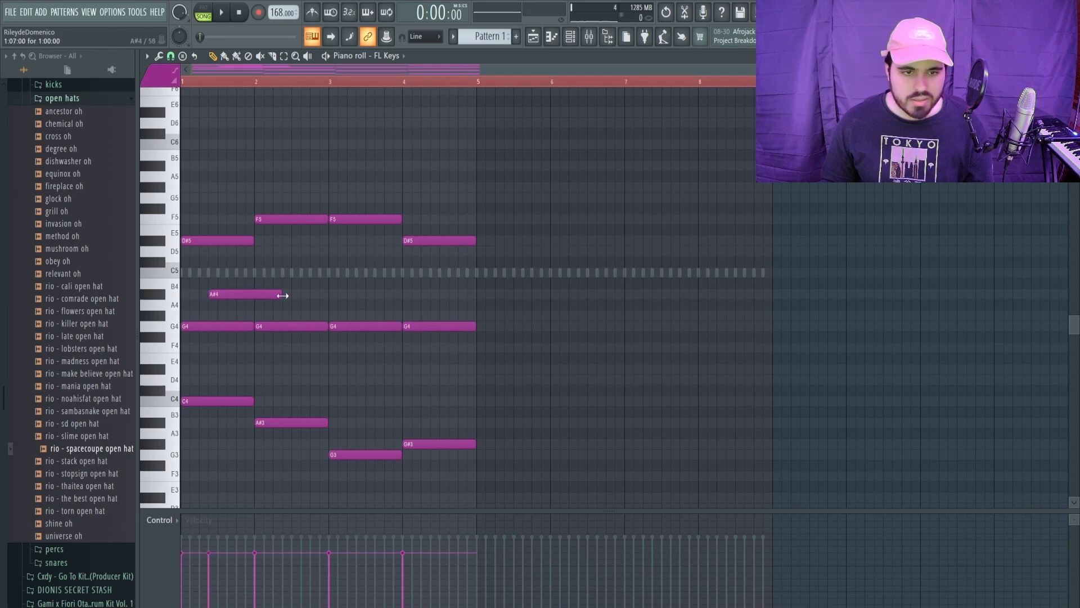
Step: Add a D5 note in the second half of bar 1 and a short D#5 at the bar's end
key(space)
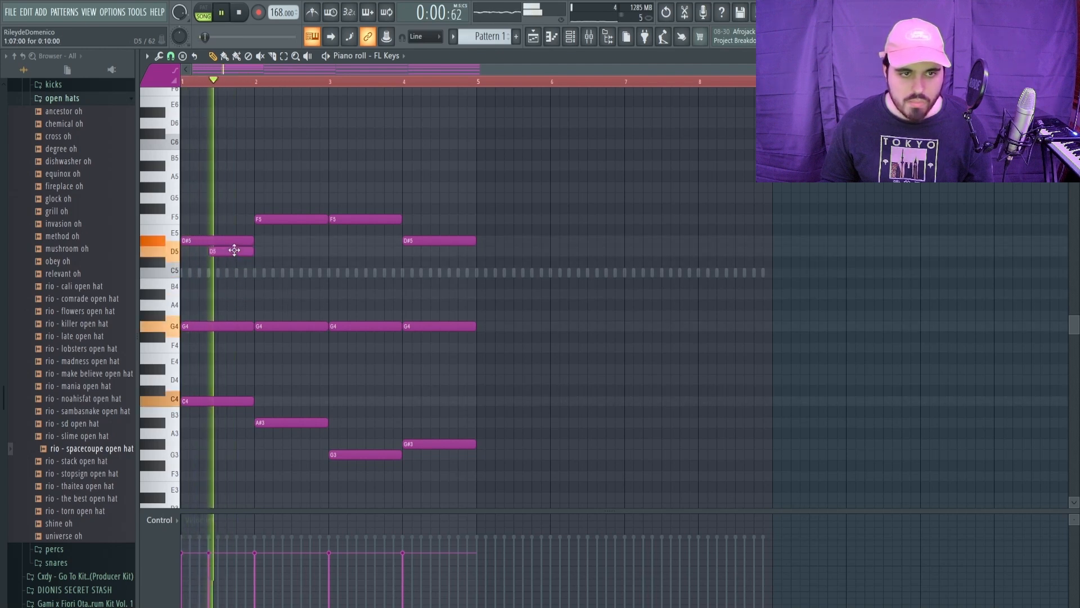
click(243, 275)
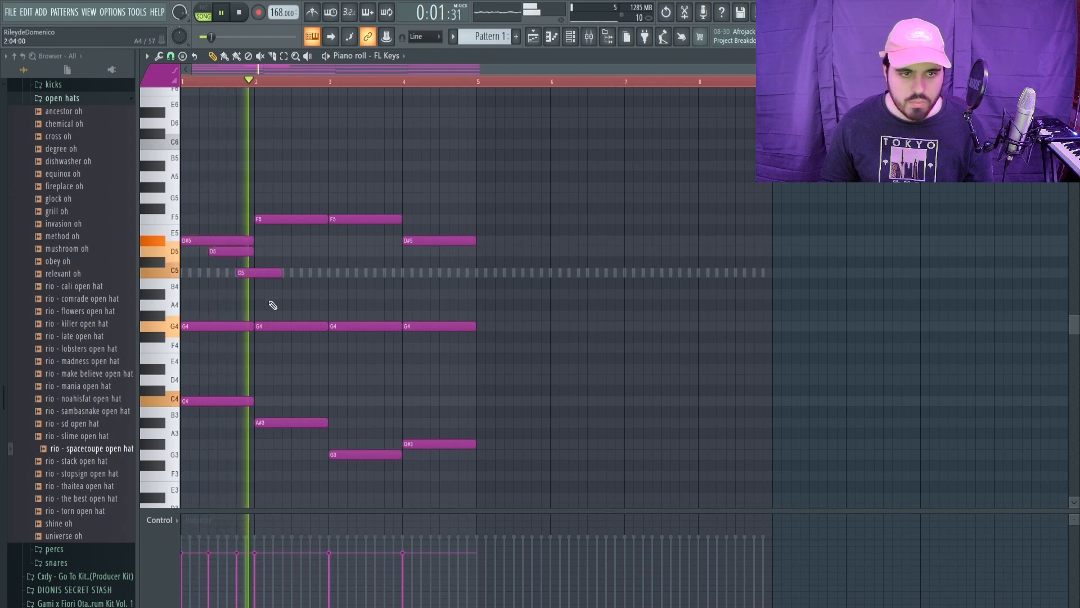
key(space)
key(space)
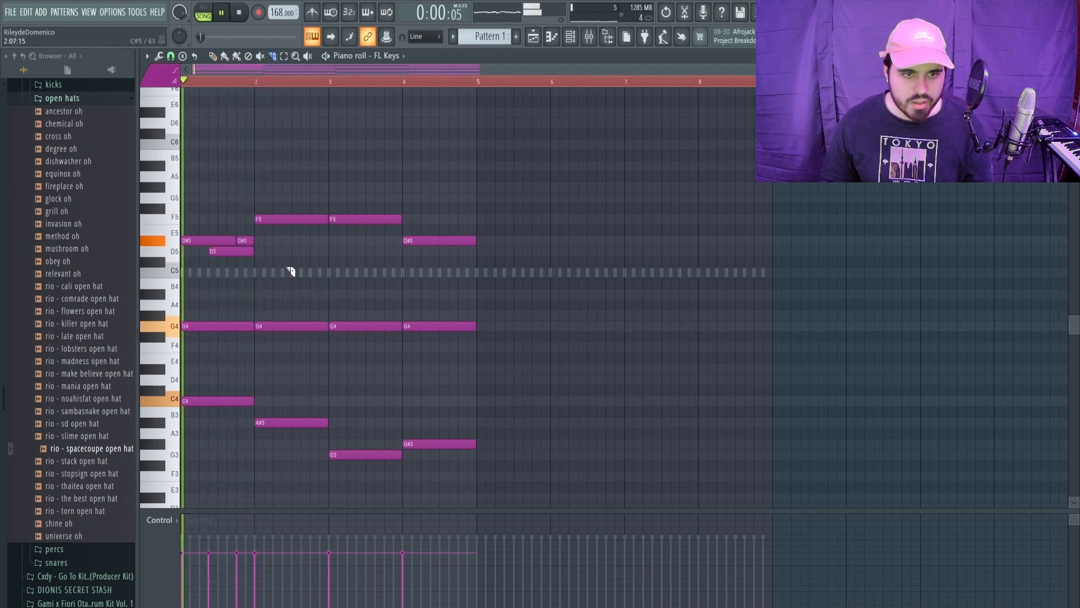
key(space)
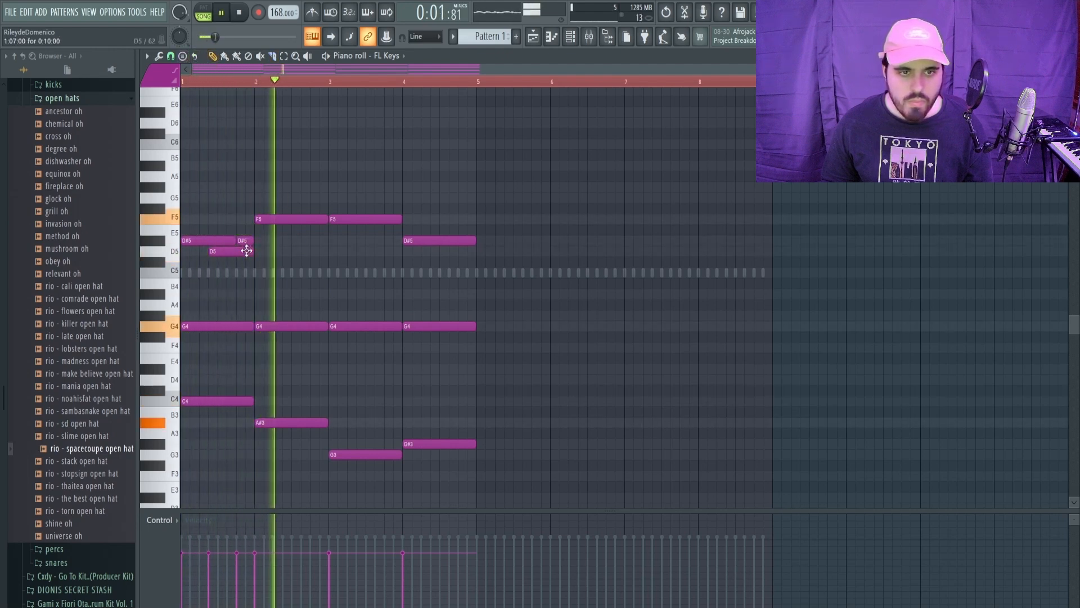
Step: Copy bar 1's D5 and short D#5 notes into bars 2 and 3, swapping the two pitches in bar 3
key(space)
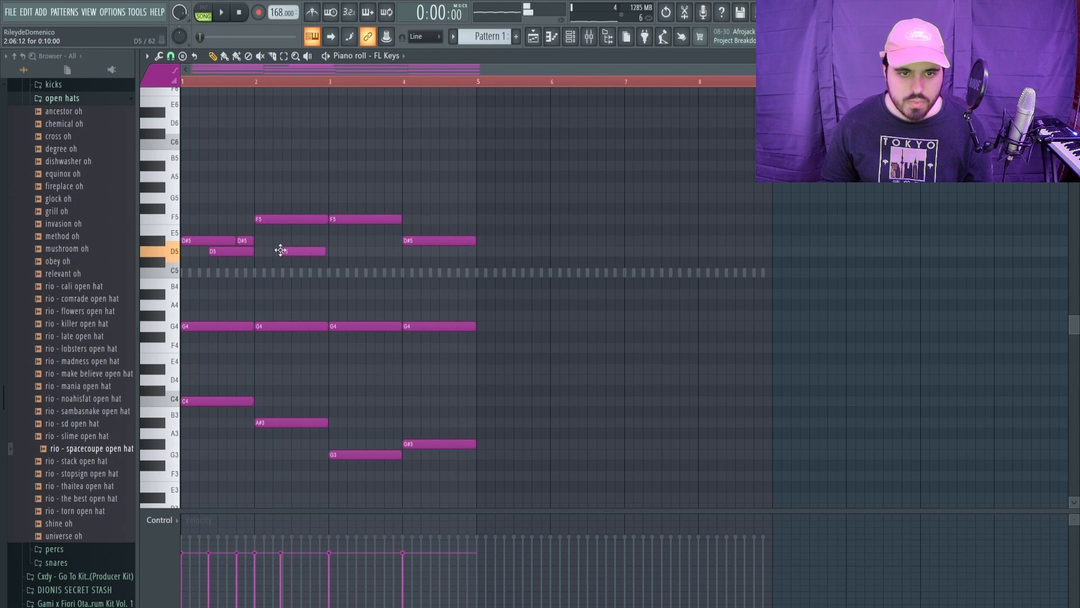
key(ctrl+b)
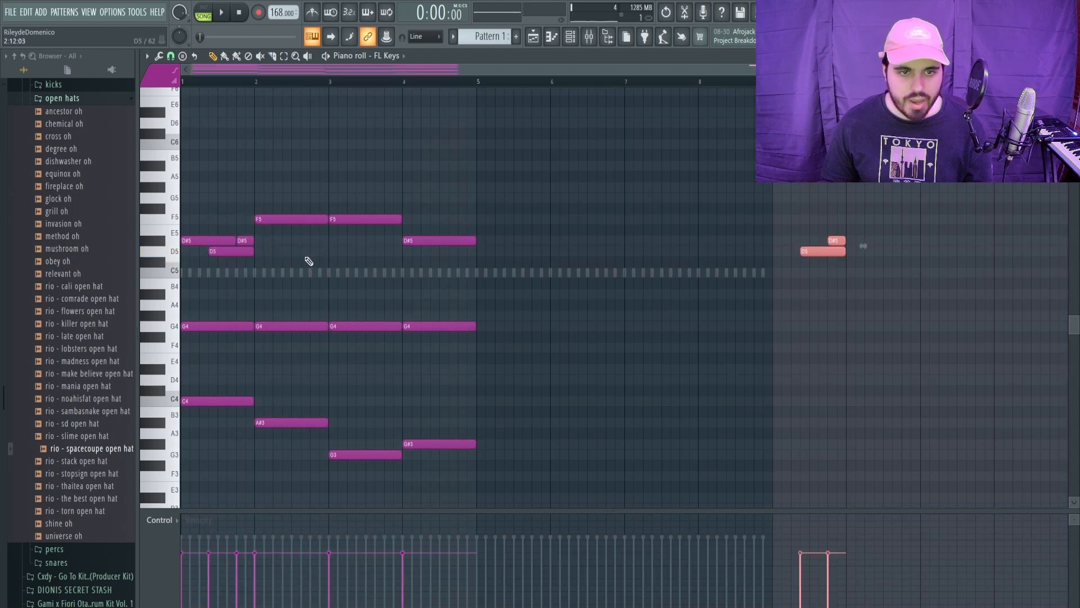
key(ctrl+d)
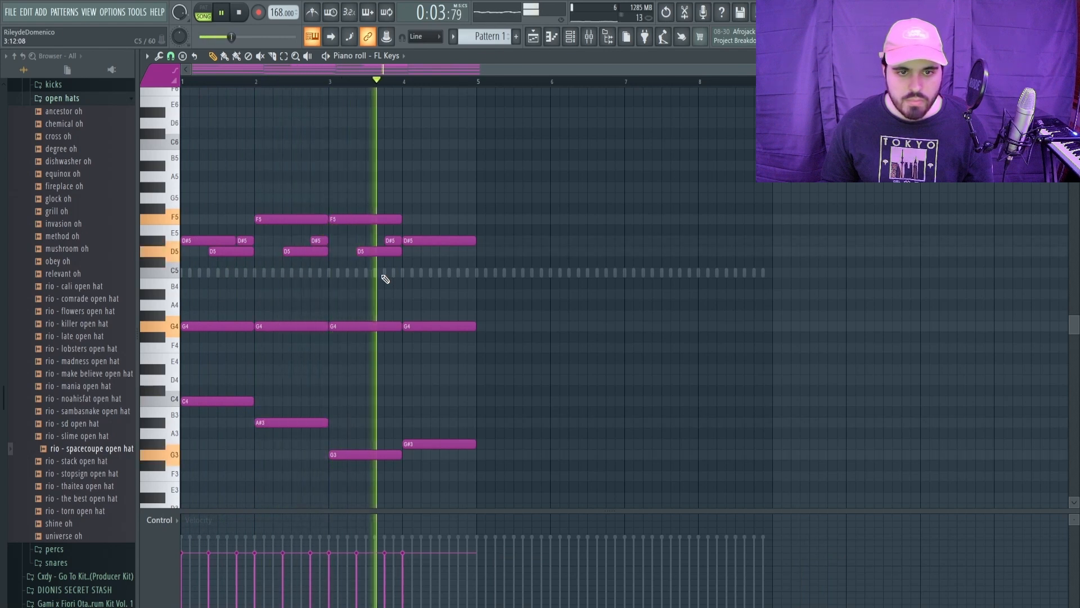
key(space)
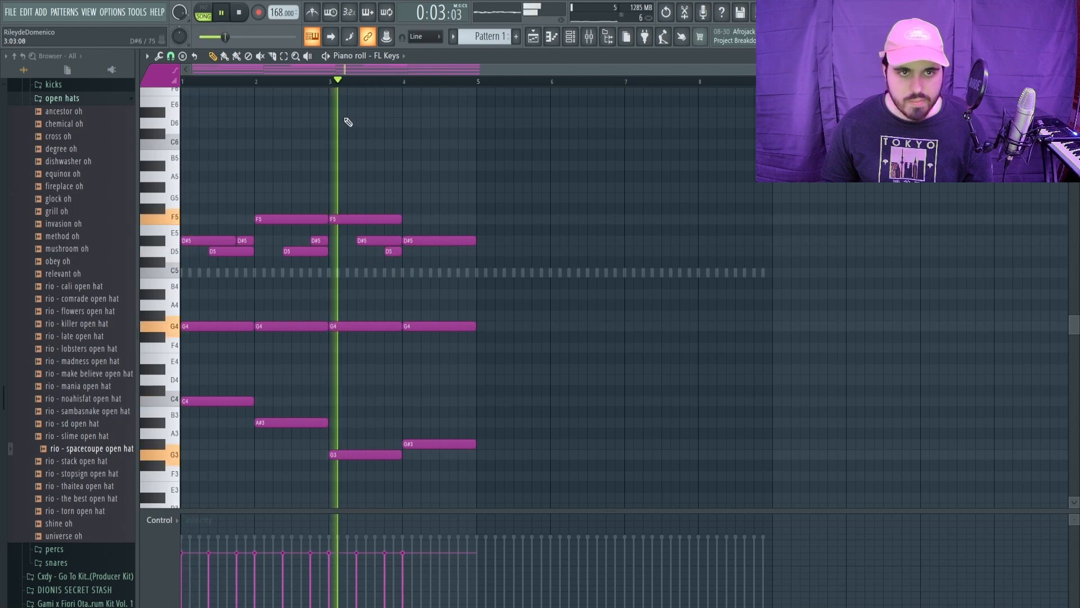
key(space)
Step: Add D5, C5 and a short closing D5 note to bar 4, checking the timing by playback
click(423, 251)
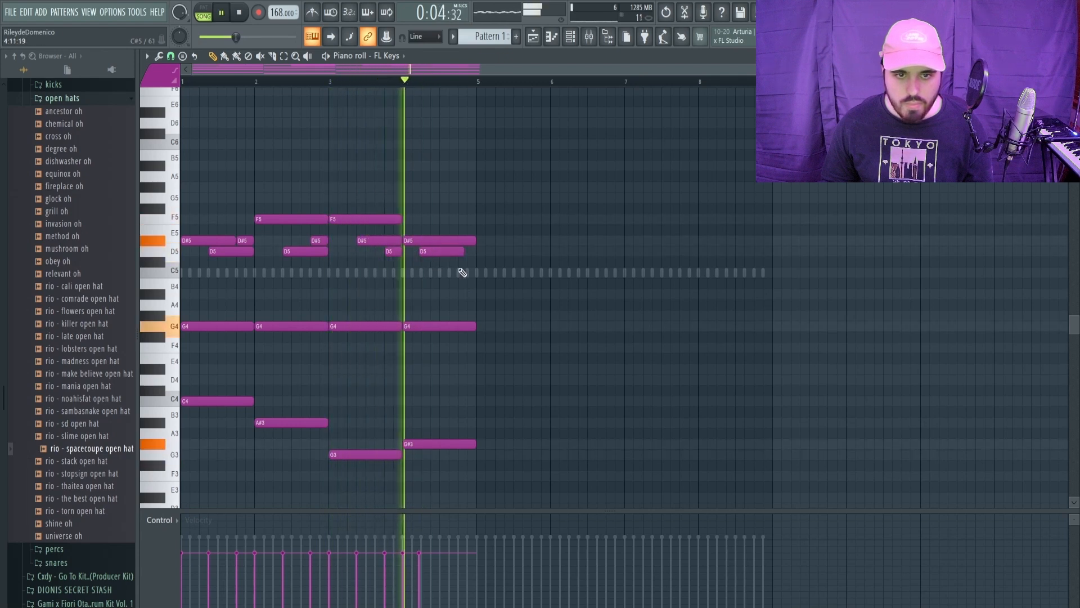
key(space)
mouse_move(446, 250)
mouse_down()
mouse_move(475, 251)
mouse_move(453, 251)
mouse_up()
key(space)
key(space)
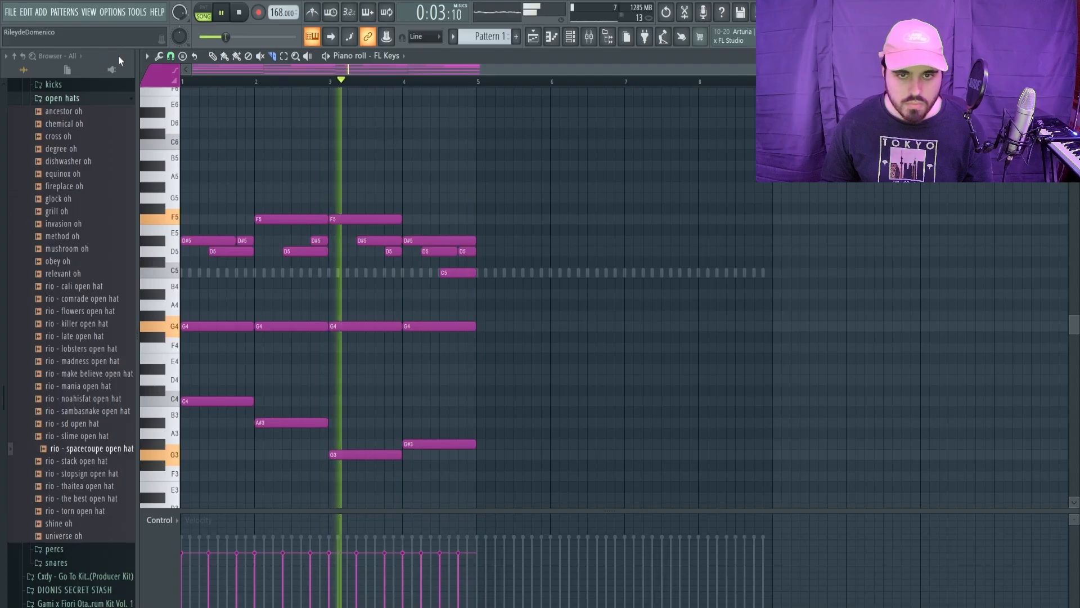
Step: Duplicate the whole four-bar pattern into bars 5 to 8
key(space)
key(ctrl+a)
key(ctrl+b)
key(ctrl+d)
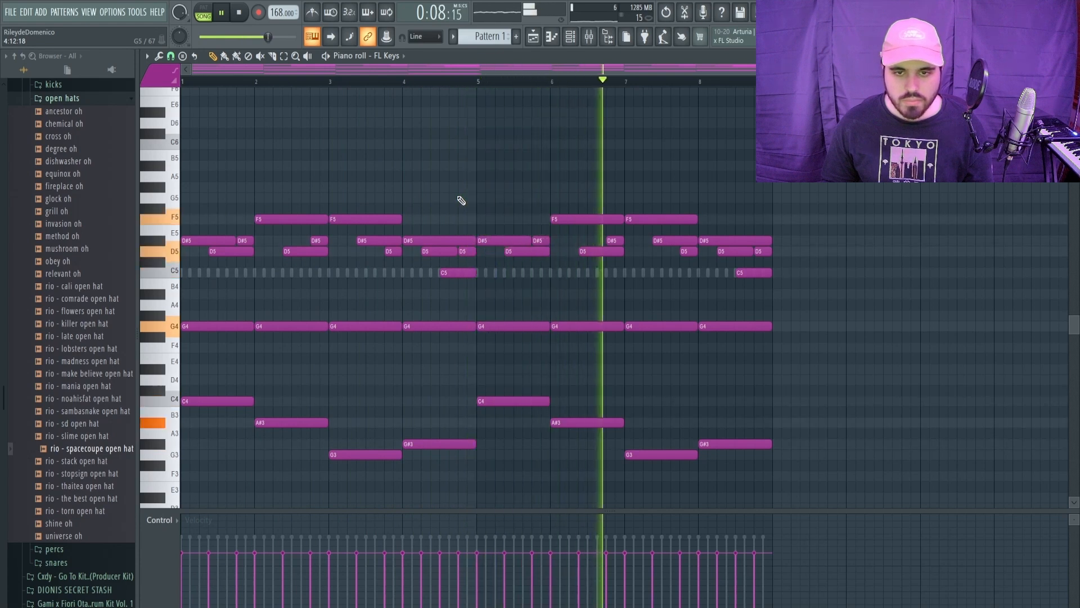
scroll(456, 336, down, 3)
scroll(465, 343, up, 3)
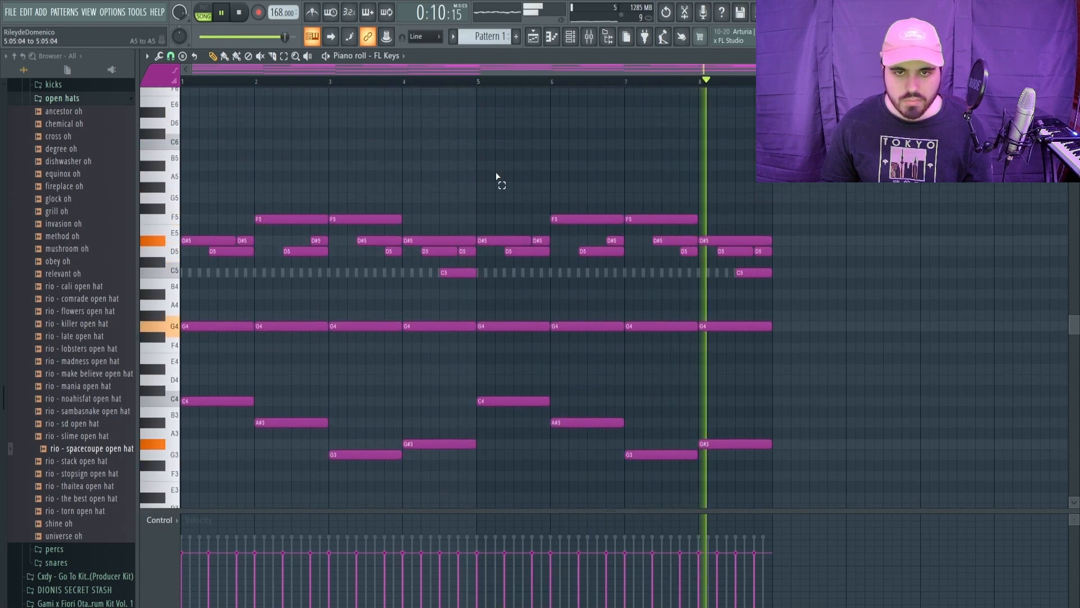
Step: Delete the notes in bars 5 to 8 and refill them with a fresh copy of bars 1 to 4
drag(499, 178, 837, 505)
key(Delete)
drag(513, 145, 189, 509)
key(ctrl+b)
key(ctrl+d)
scroll(453, 319, up, 2)
scroll(379, 411, up, 3)
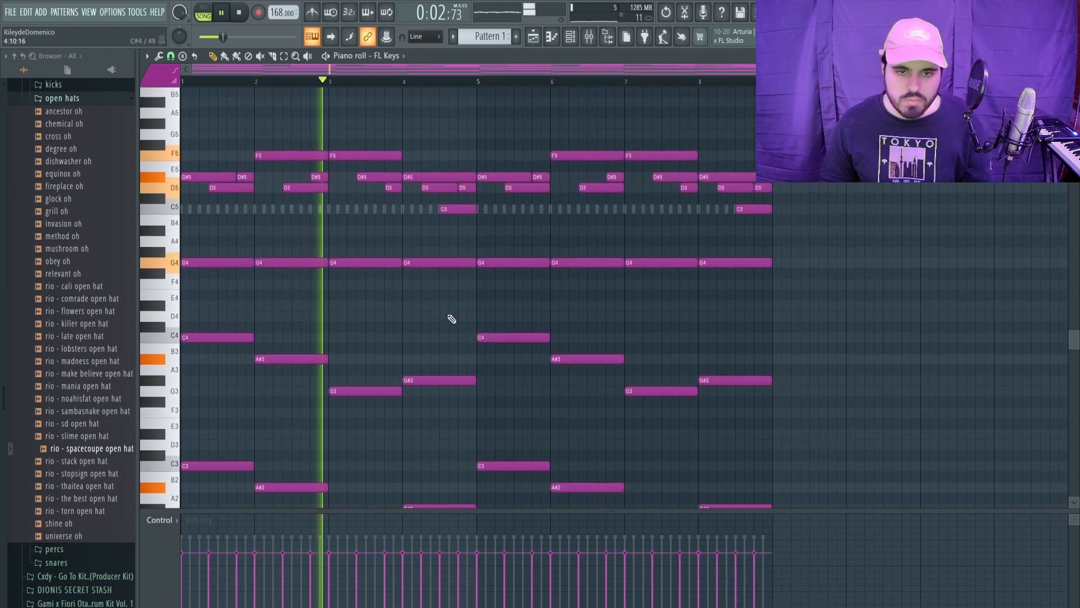
scroll(378, 411, down, 2)
key(space)
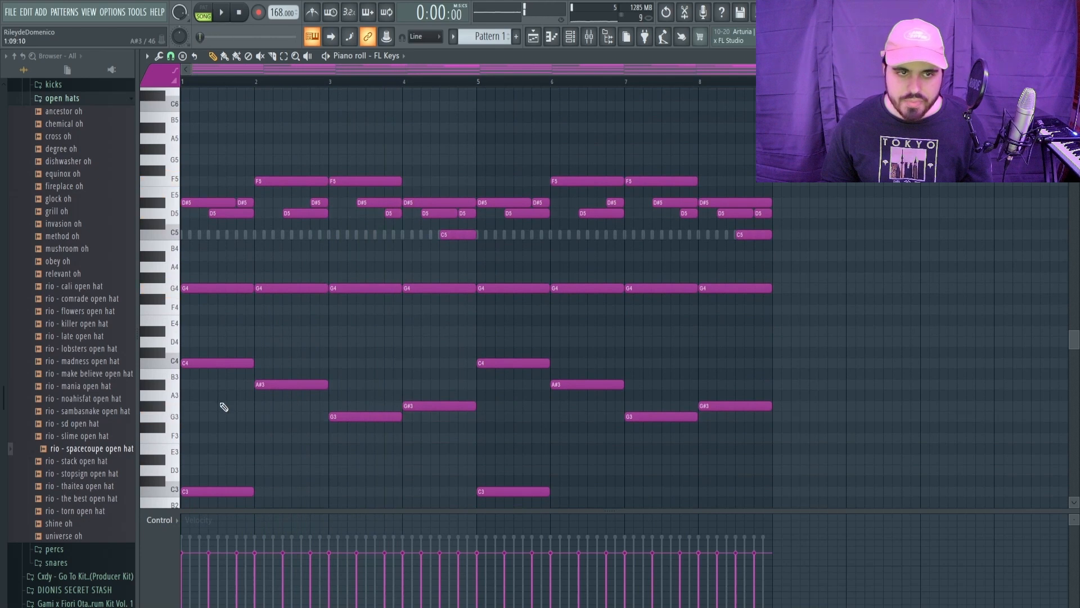
scroll(268, 327, up, 2)
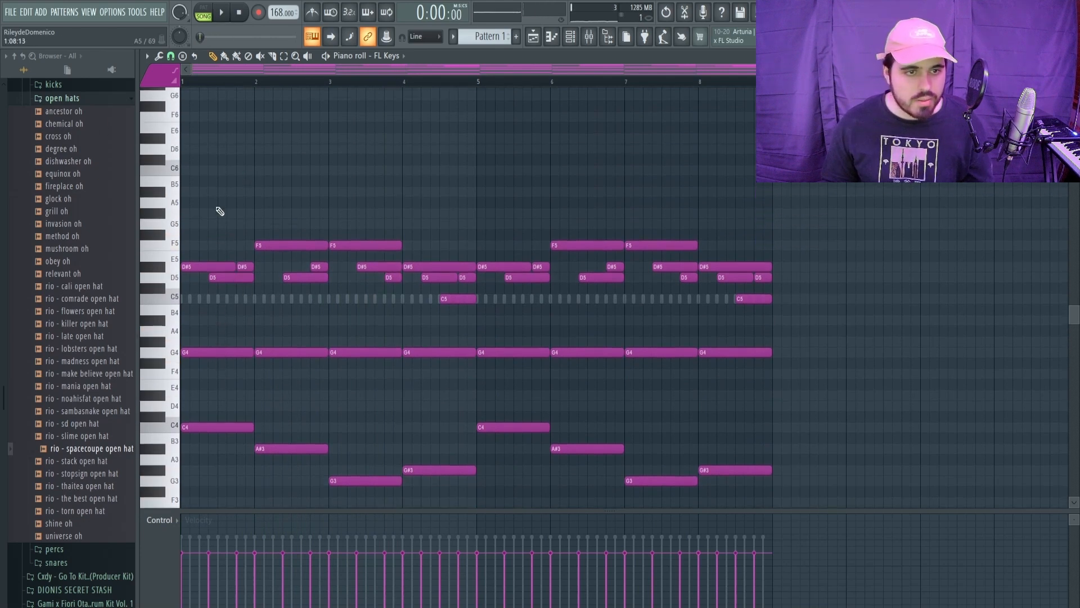
key(space)
scroll(199, 171, up, 2)
click(201, 277)
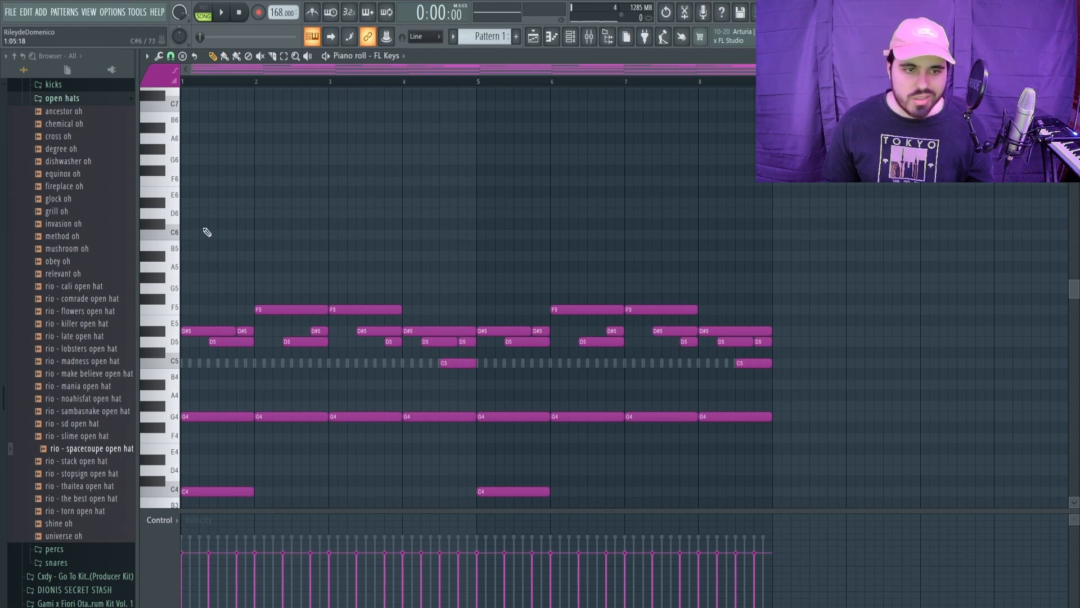
Step: Place three consecutive short D8 notes in bar 1 as a high counter-melody, filling through to the bar's end
scroll(216, 271, up, 6)
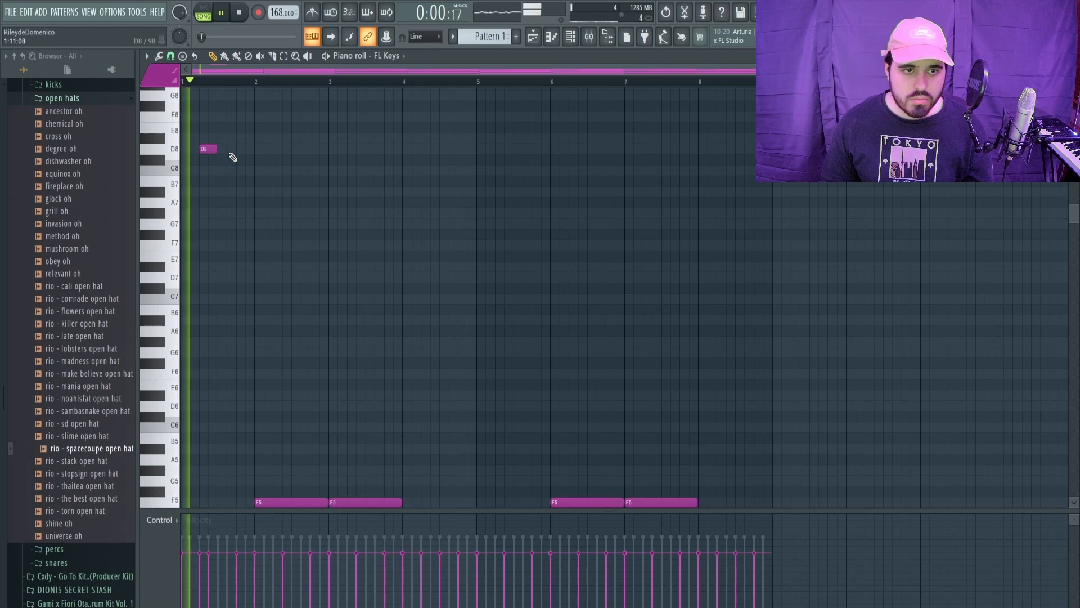
click(220, 148)
key(space)
key(space)
drag(226, 151, 229, 153)
key(space)
key(space)
click(238, 149)
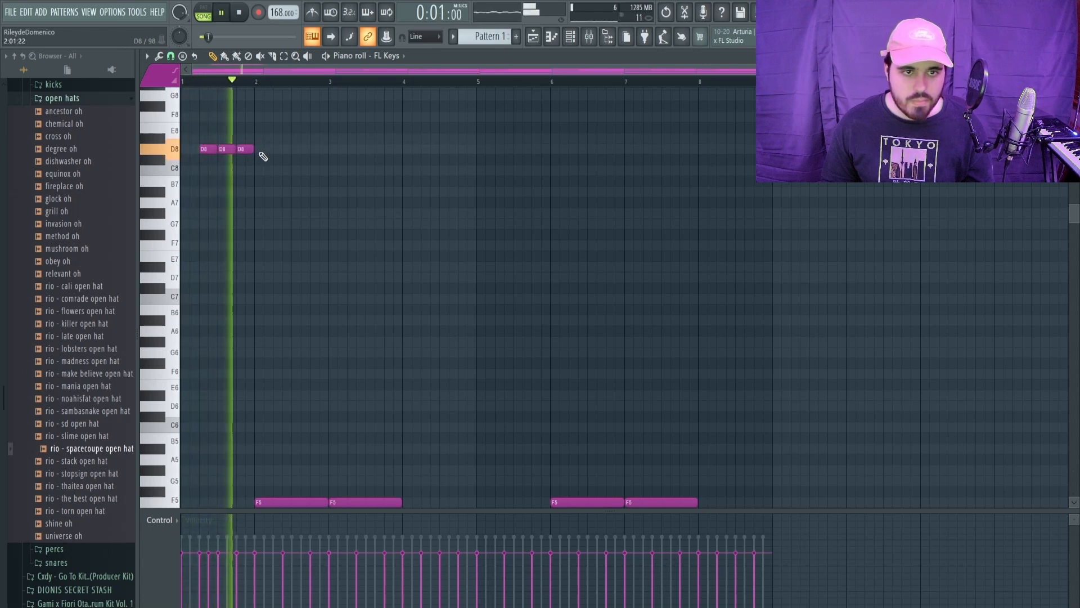
Step: Raise the third high note to F8 and add short D#8 and D8 notes at the start of bar 2
drag(241, 150, 240, 111)
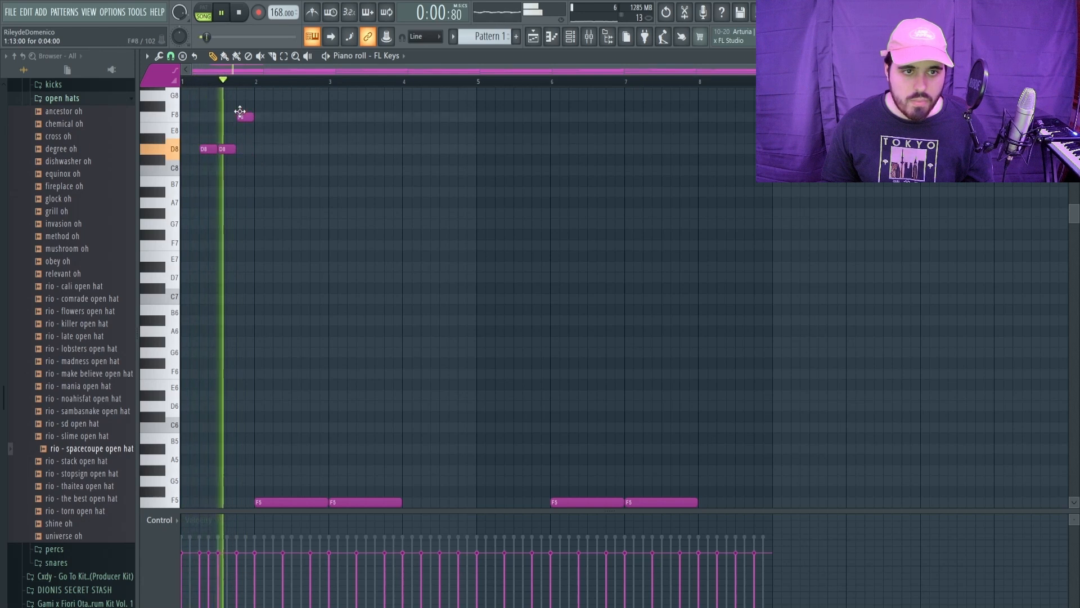
click(261, 138)
click(269, 149)
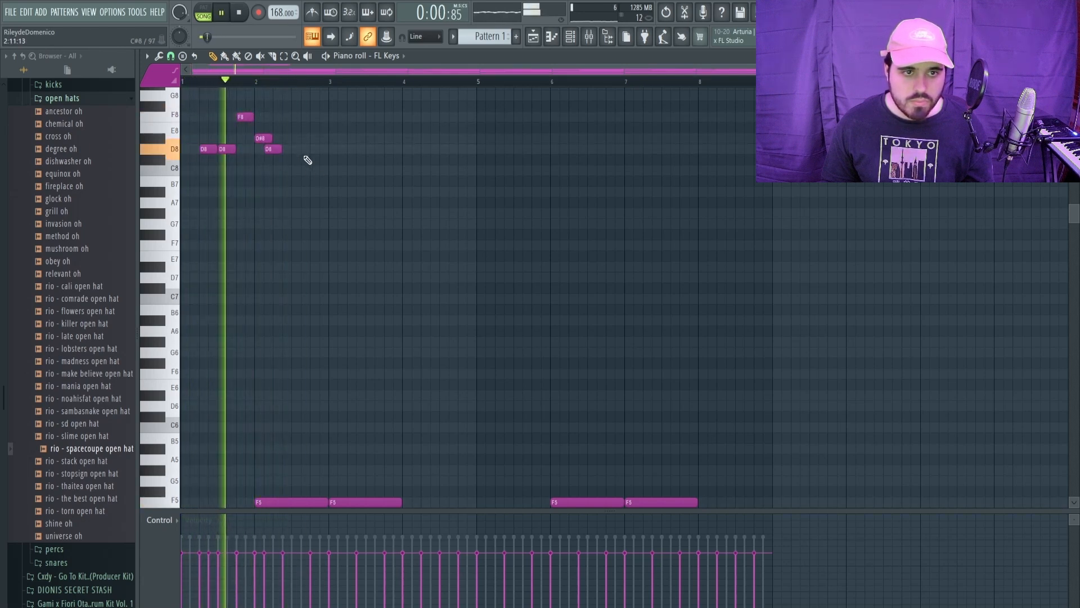
Step: Add a C8 note and a following D8 note in bar 2, and delete the extra D8 at the bar's end
click(281, 170)
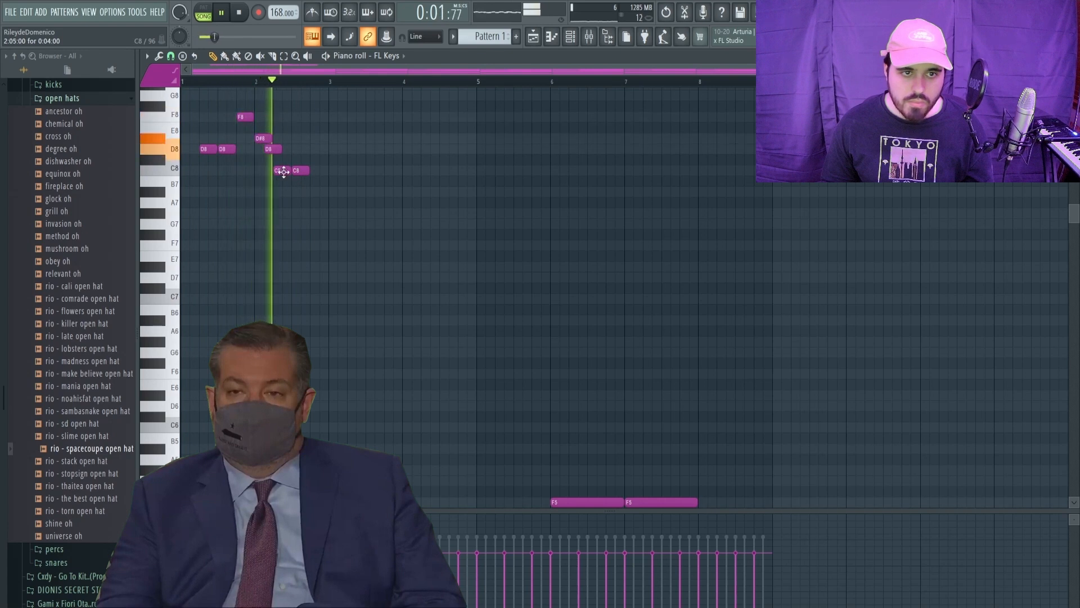
key(space)
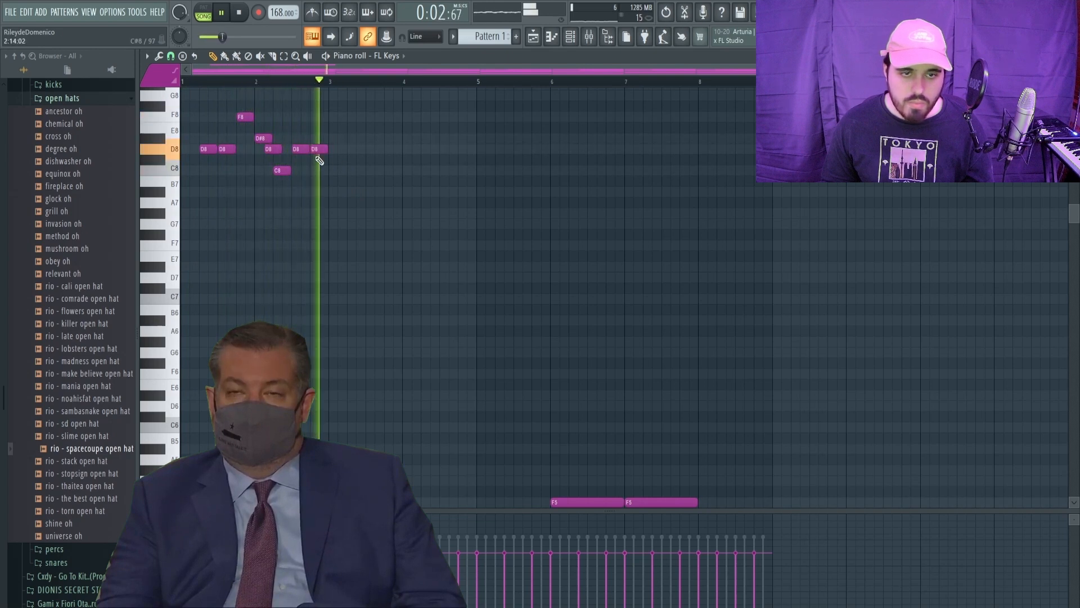
right_click(319, 151)
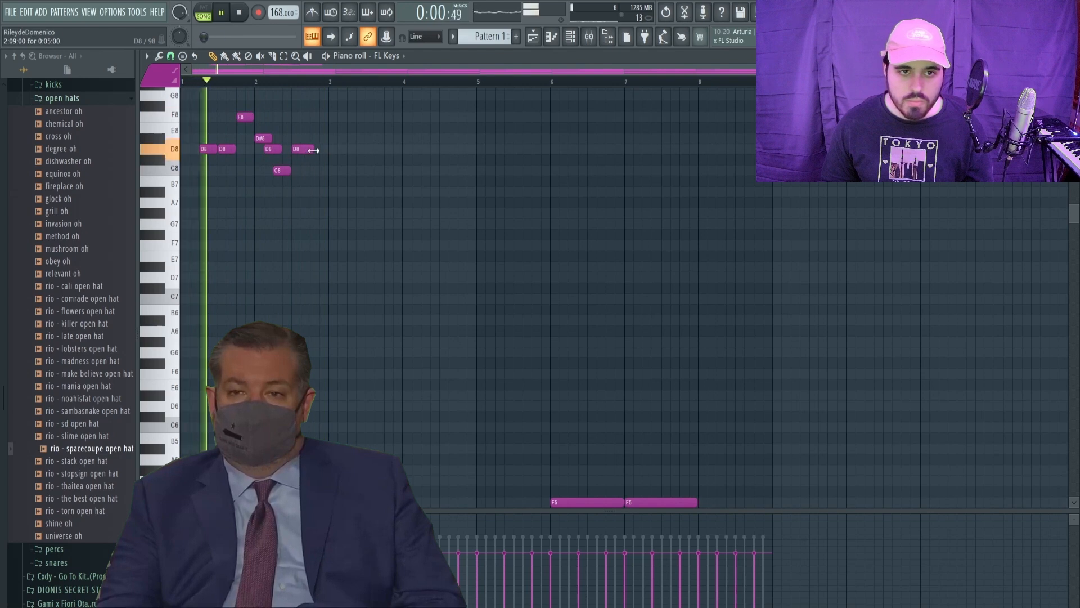
Step: Lower the two-bar counter-melody by one octave to start on D7 and duplicate it into bars 3 and 4
drag(346, 110, 197, 174)
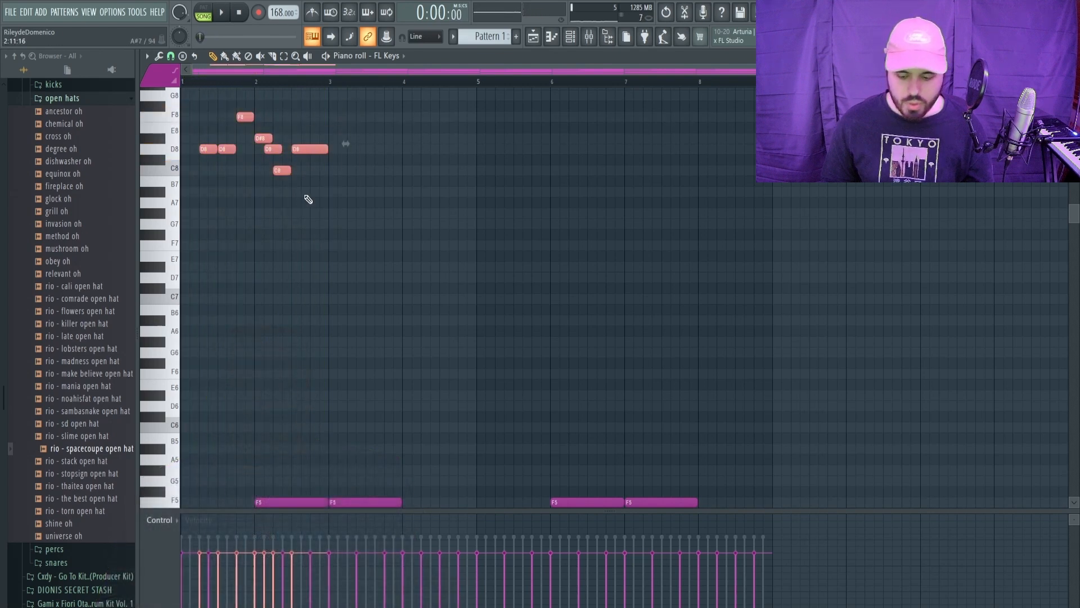
key(space)
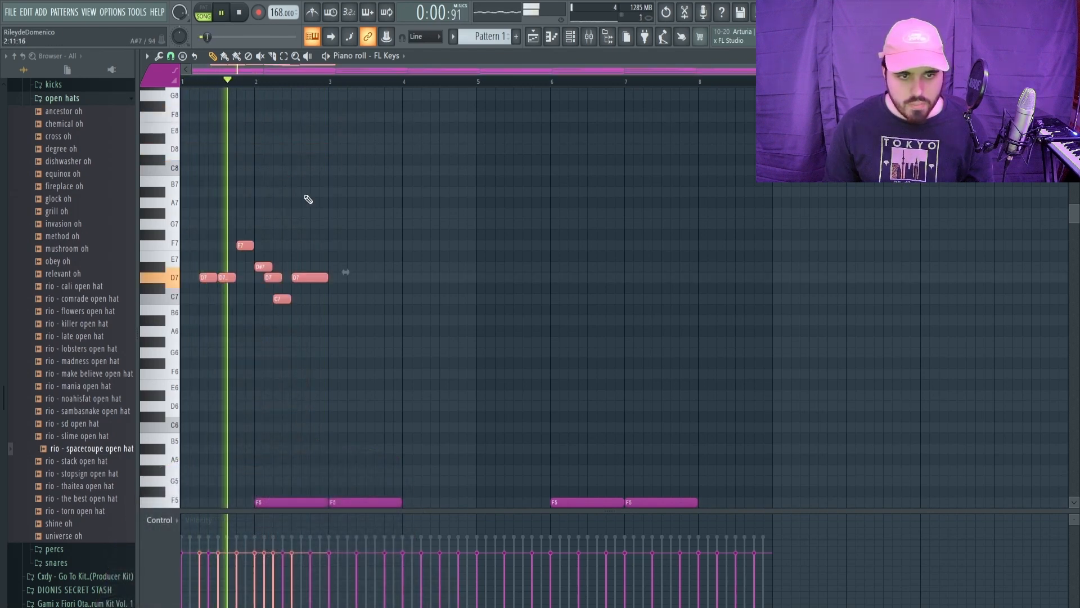
key(space)
key(ctrl+b)
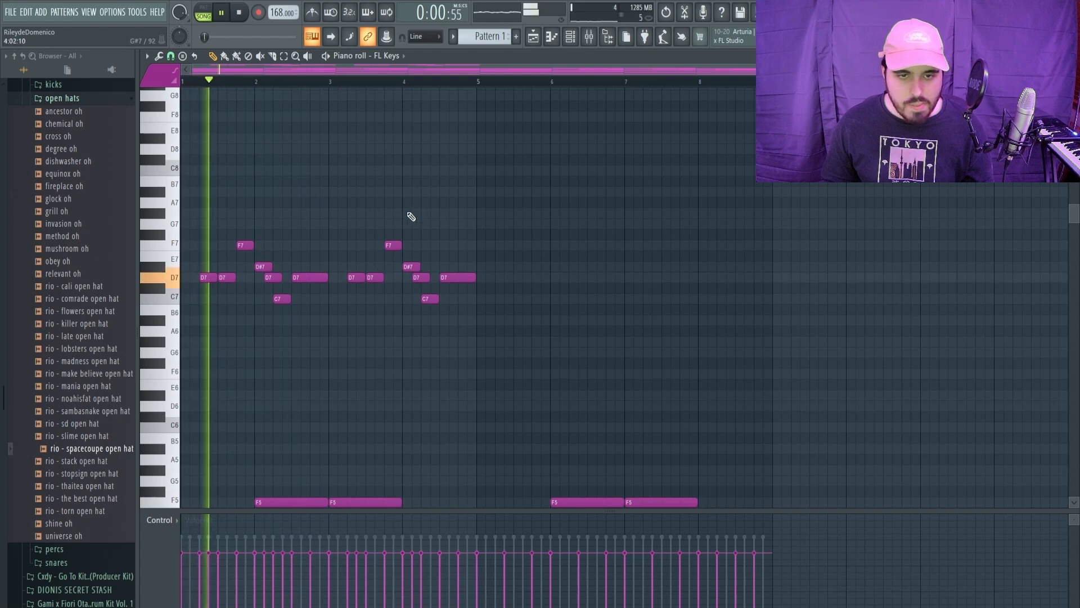
Step: Transpose the four-bar counter-melody down another octave to start on D6 and play the pattern back
scroll(372, 270, down, 3)
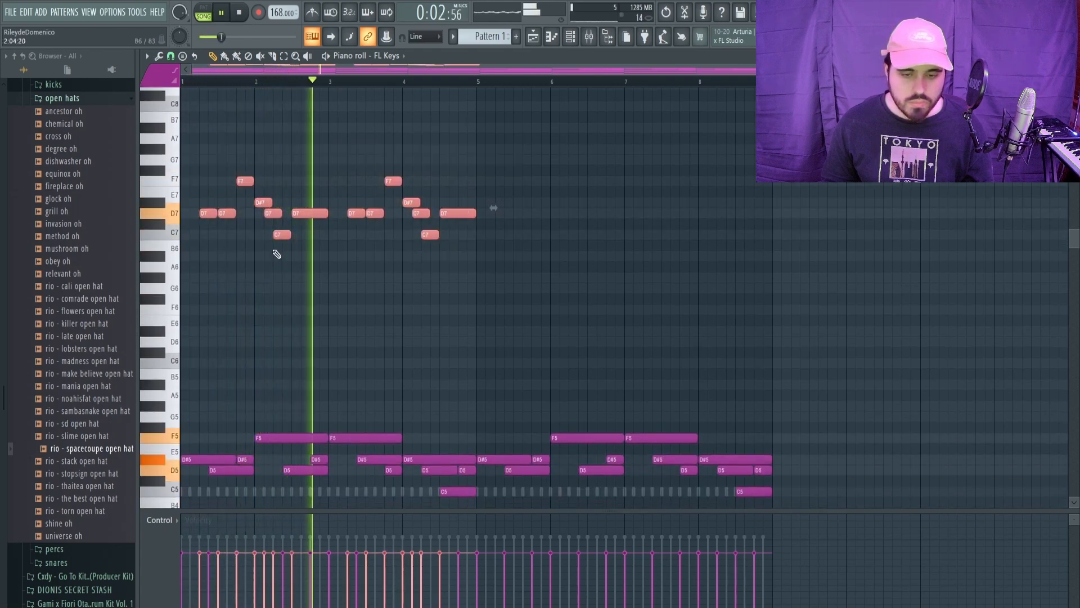
key(ctrl+Down)
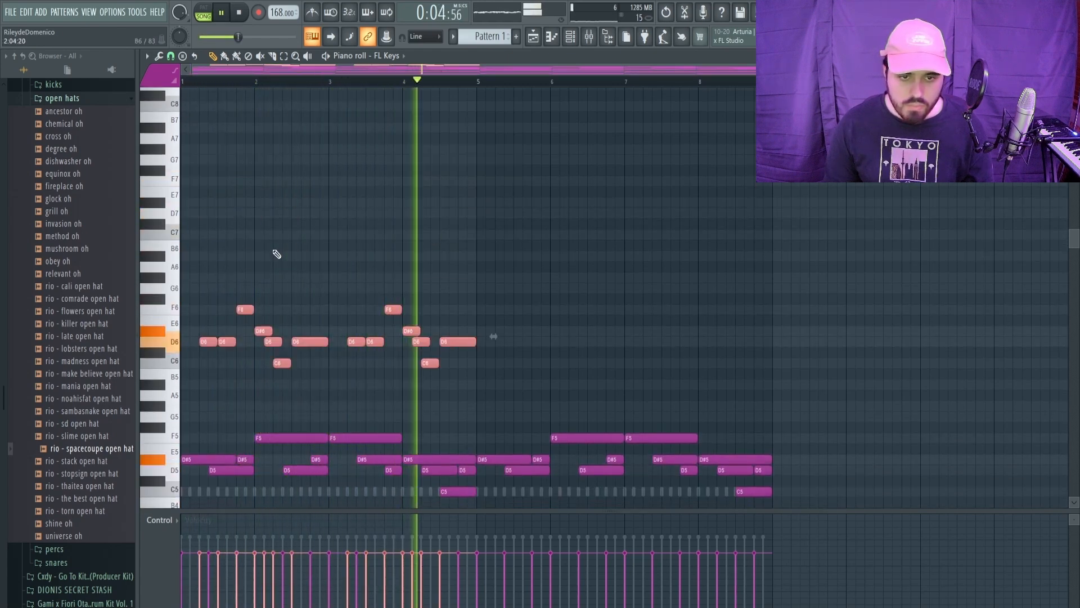
key(space)
key(space)
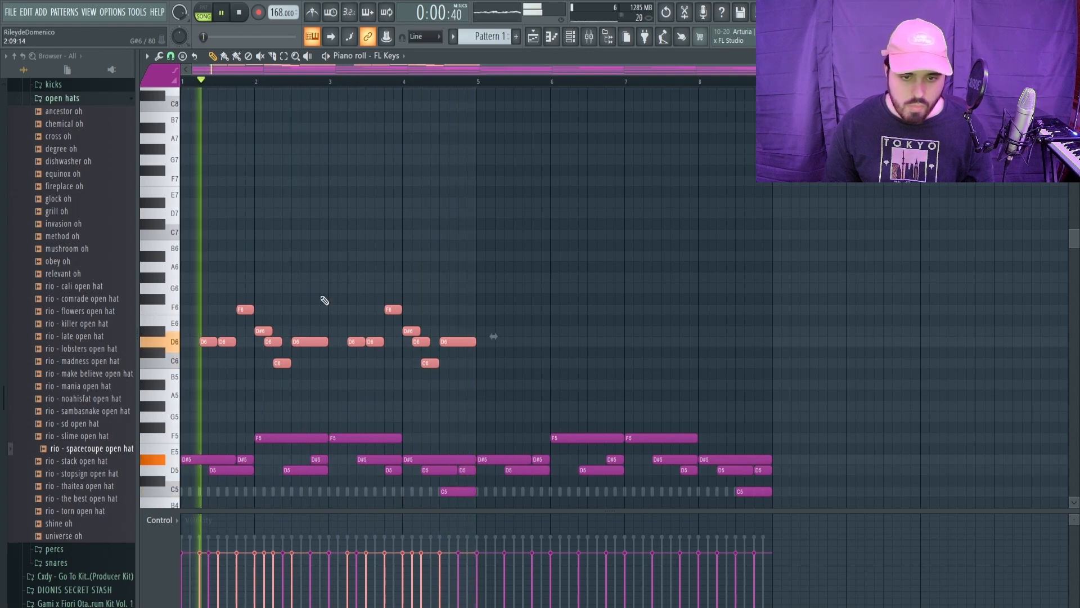
key(space)
Step: Add a short C6 note at the end of bar 4 below the held D6 and play the pattern
ctrl+click(430, 388)
scroll(472, 448, down, 1)
scroll(472, 448, down, 2)
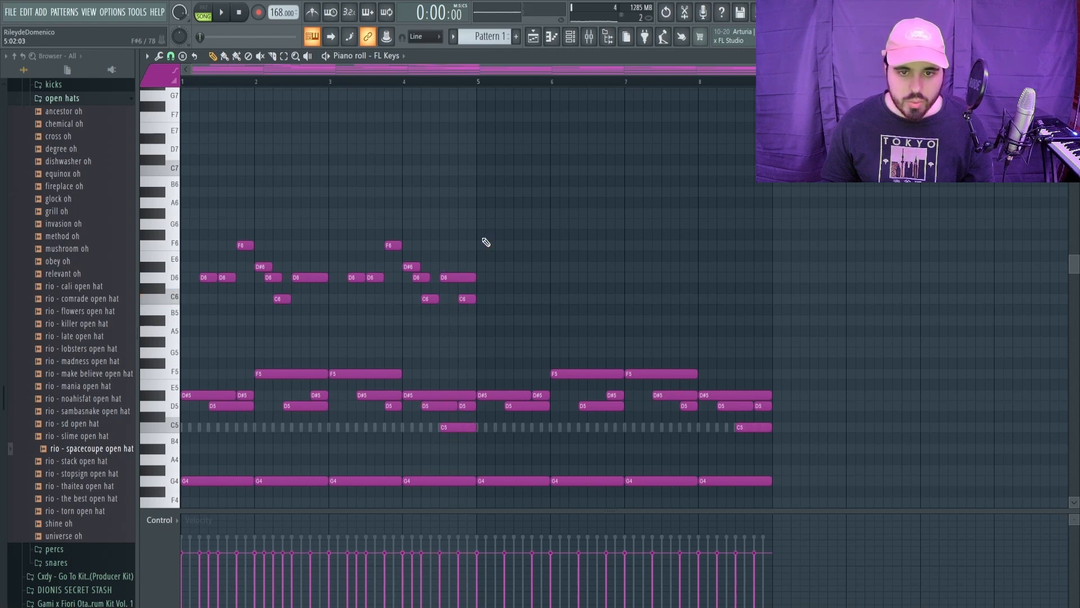
key(space)
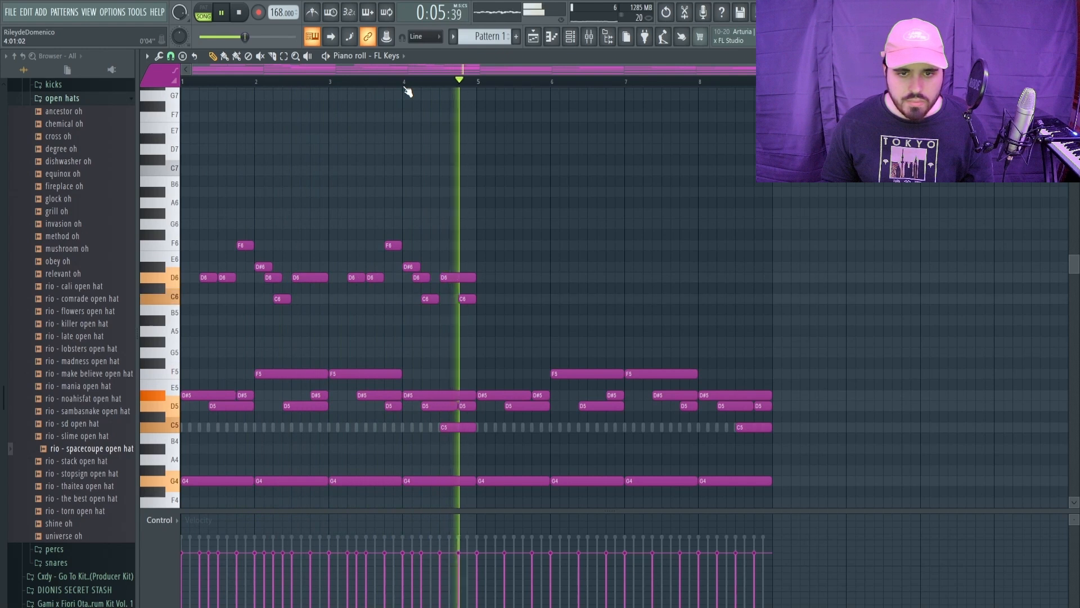
Step: Duplicate the four-bar counter-melody into bars 5 to 8 and shift the copy later to match the original's timing
drag(574, 164, 297, 306)
key(ctrl+b)
key(ctrl+b)
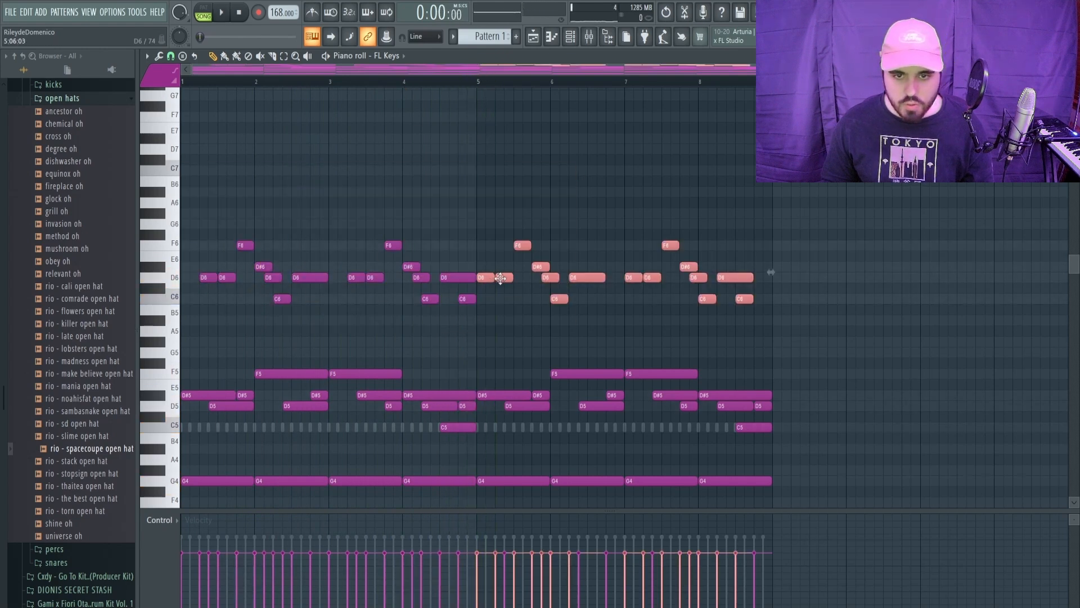
drag(500, 278, 519, 278)
click(551, 208)
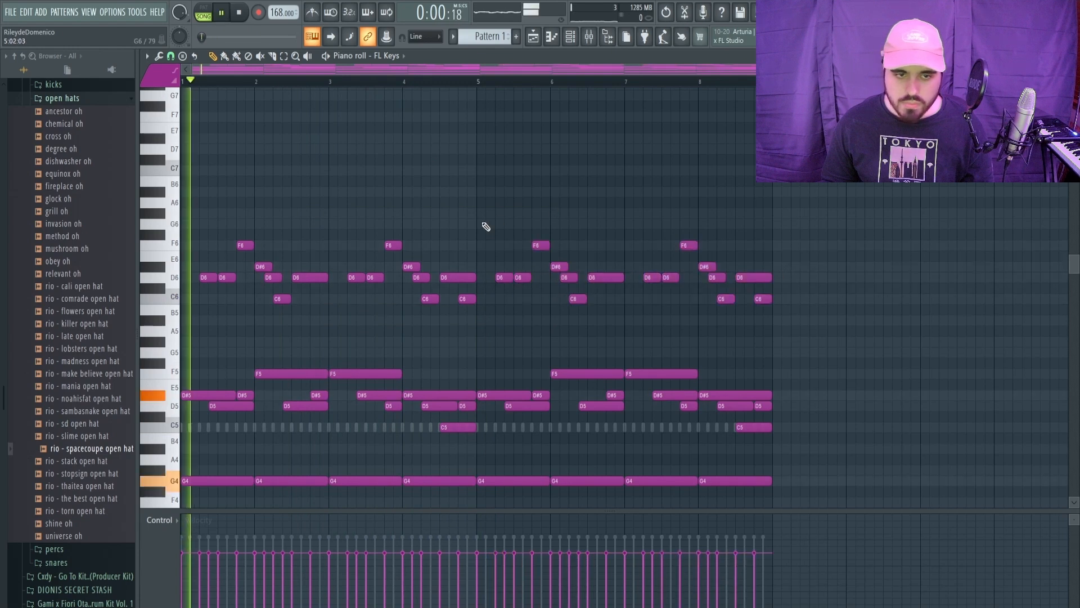
Step: Add a full-bar chord note in bar 1, trying A#5 before settling on G5, and play it back
scroll(241, 266, down, 5)
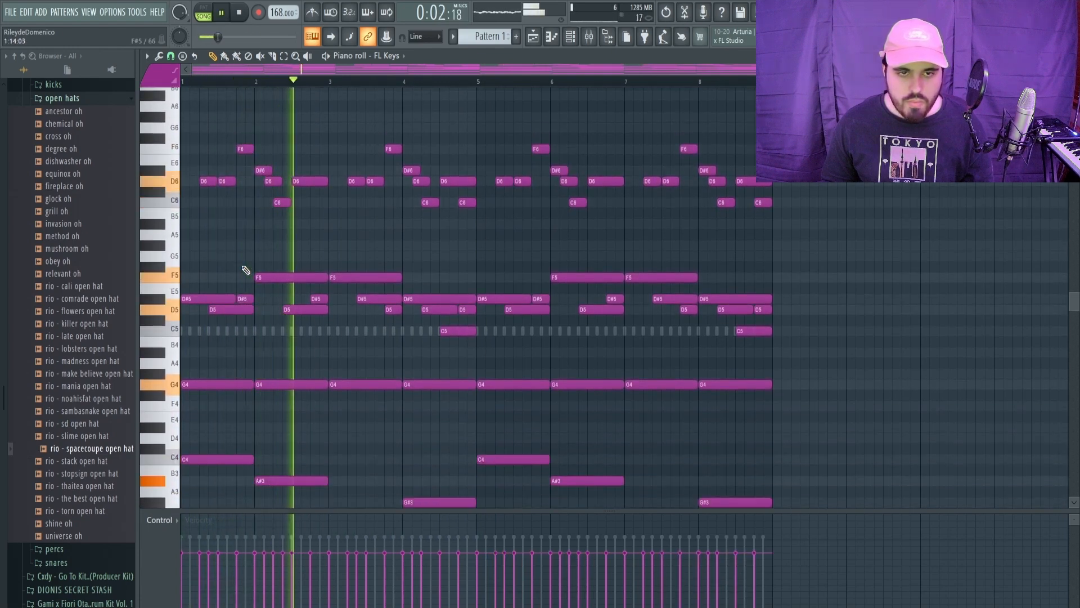
key(space)
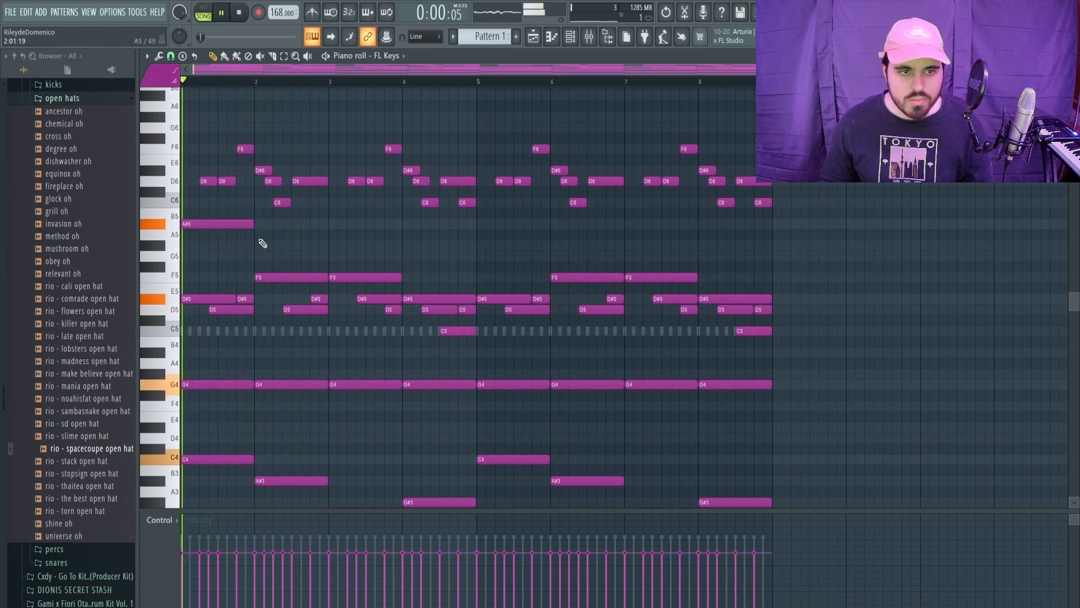
key(space)
key(space)
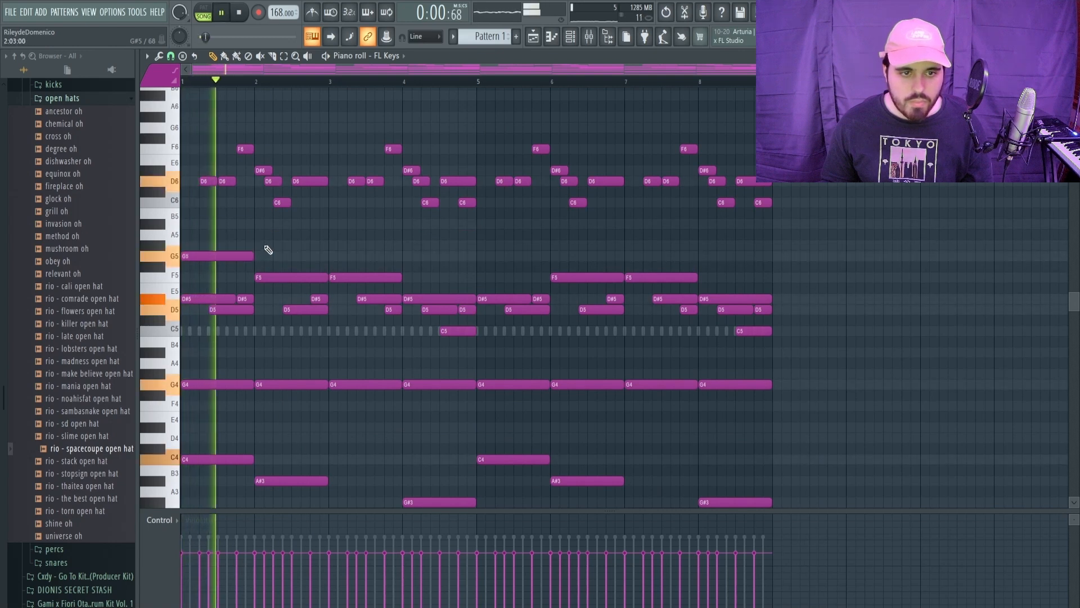
key(space)
key(space)
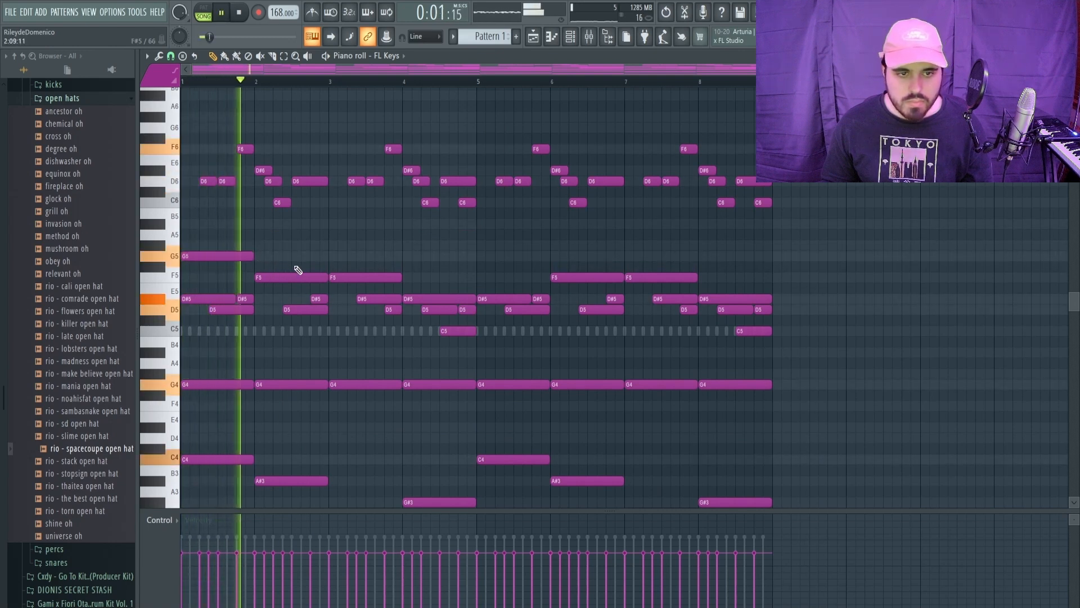
Step: Add a full-bar A#4 note in bar 2 and raise the velocity of all notes
key(space)
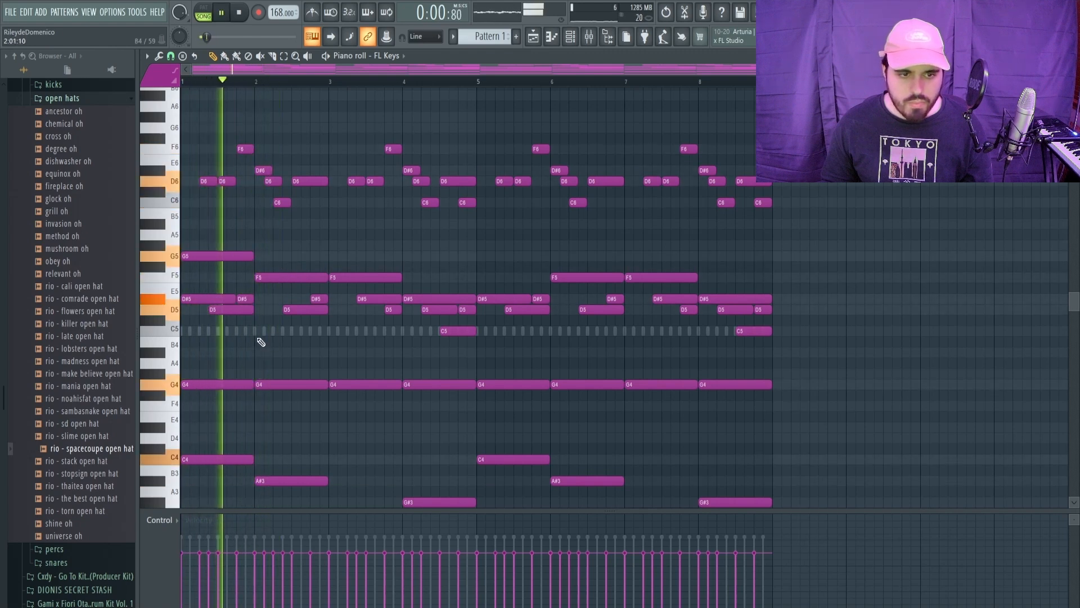
click(290, 343)
key(space)
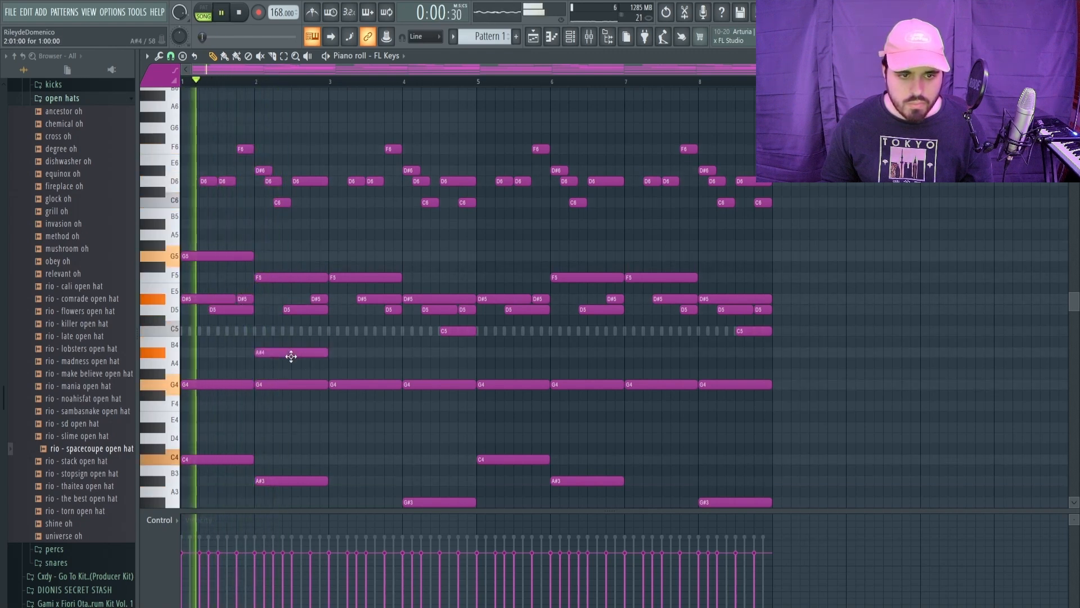
key(space)
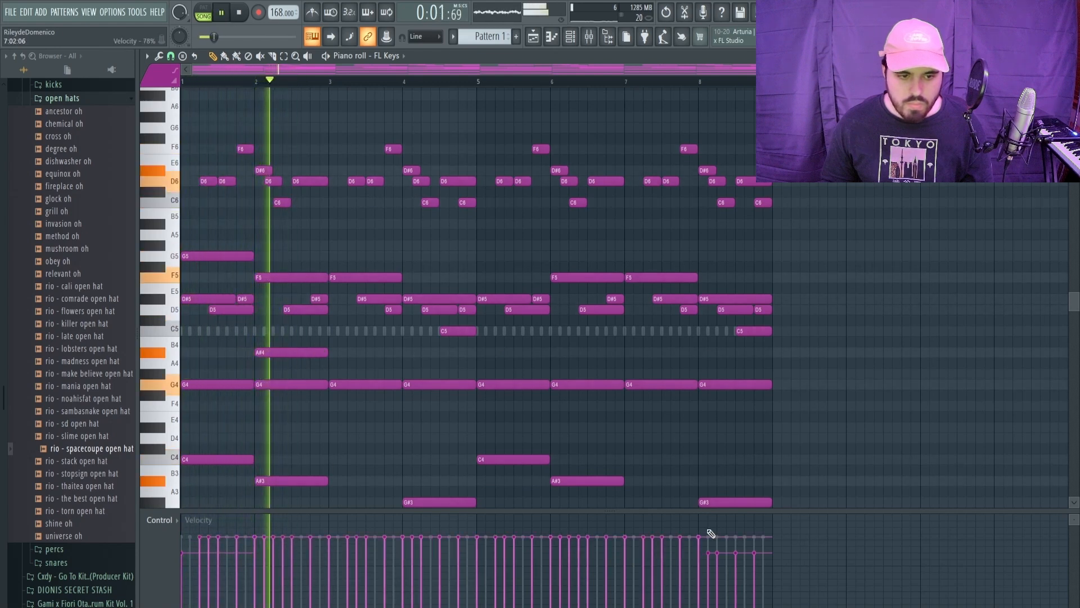
key(space)
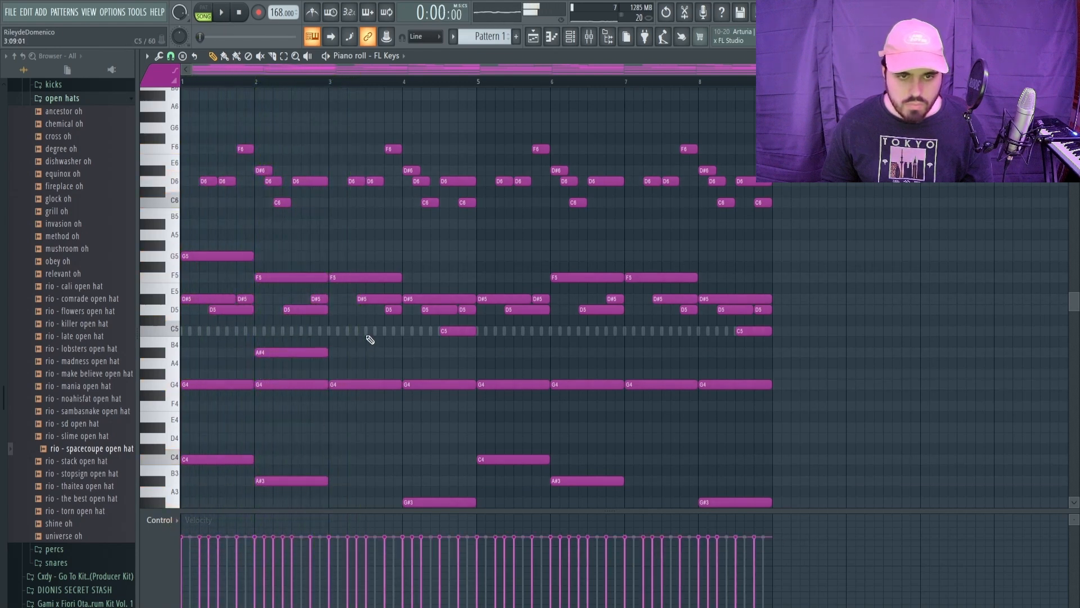
Step: Add a full-bar chord note in bar 3, replacing a trial C5 with A#4
key(space)
key(space)
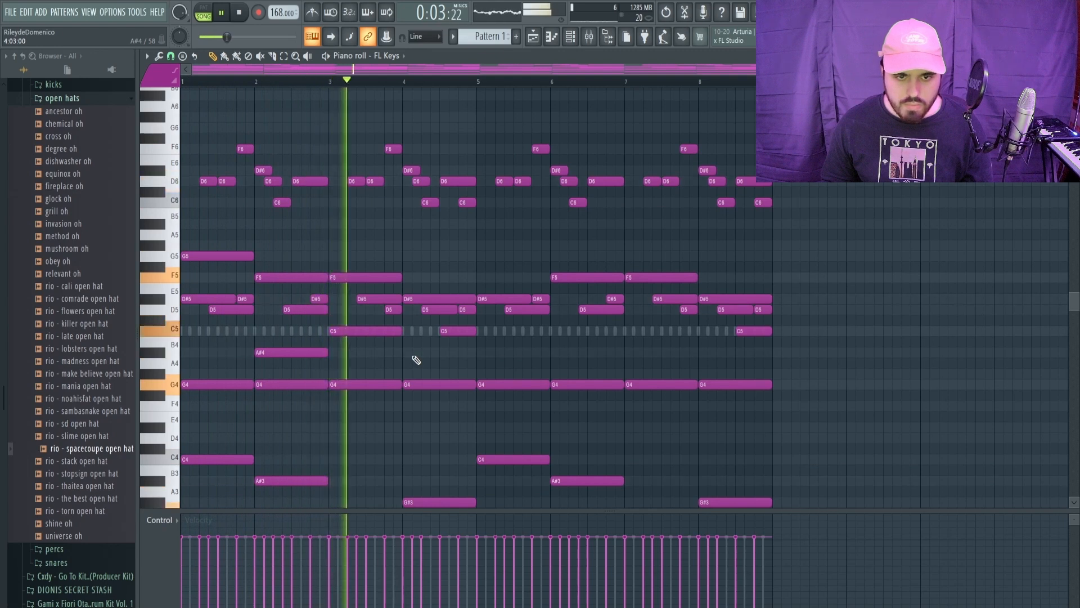
drag(369, 348, 367, 353)
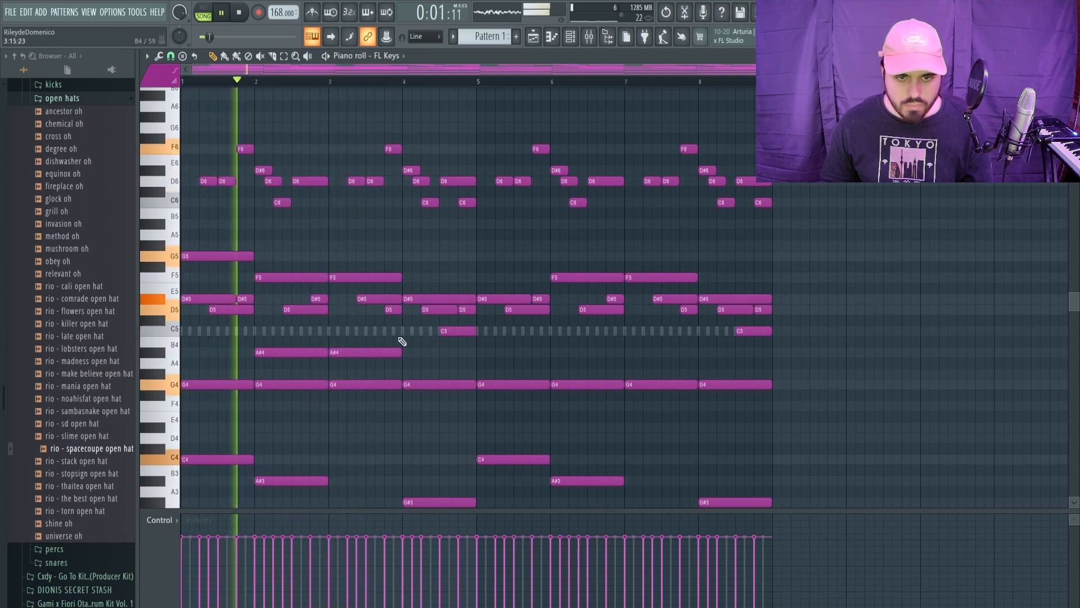
Step: Try a full-bar G5 and then a G#4 as the extra chord note in bar 4, removing each
click(406, 246)
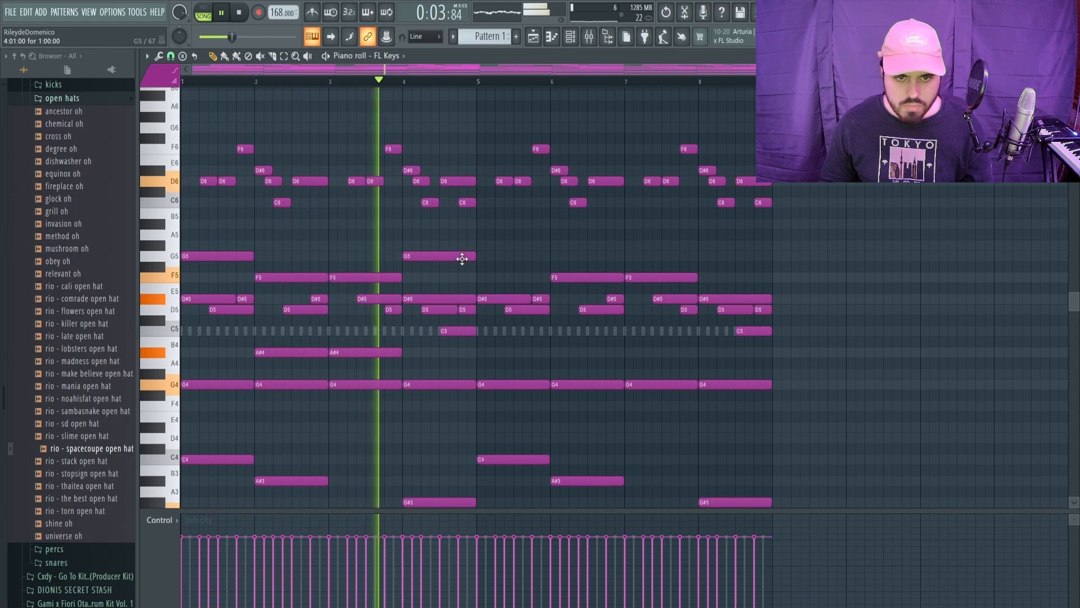
right_click(458, 257)
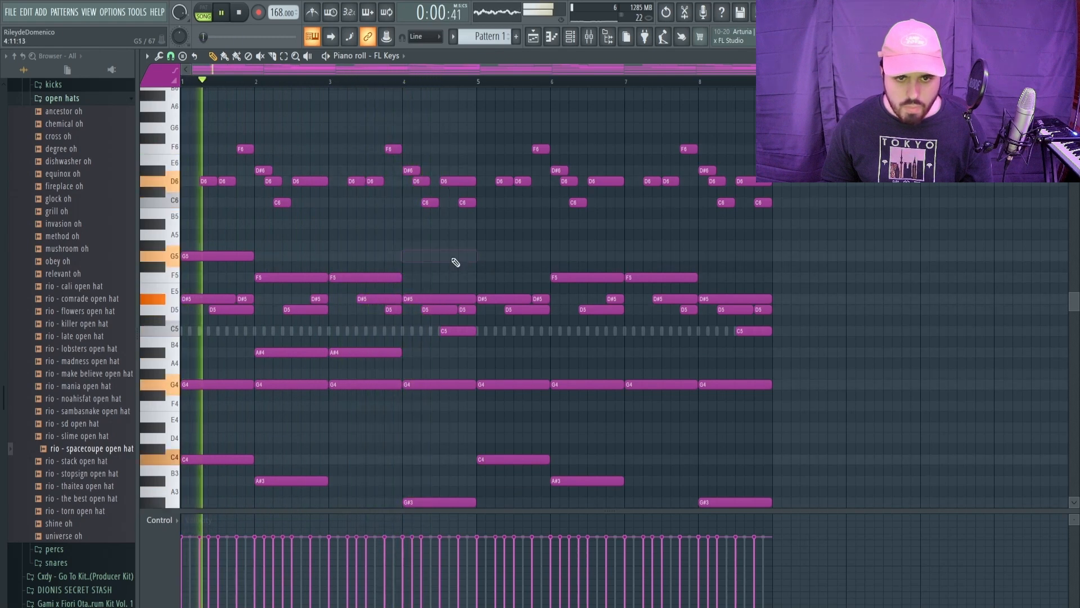
click(408, 374)
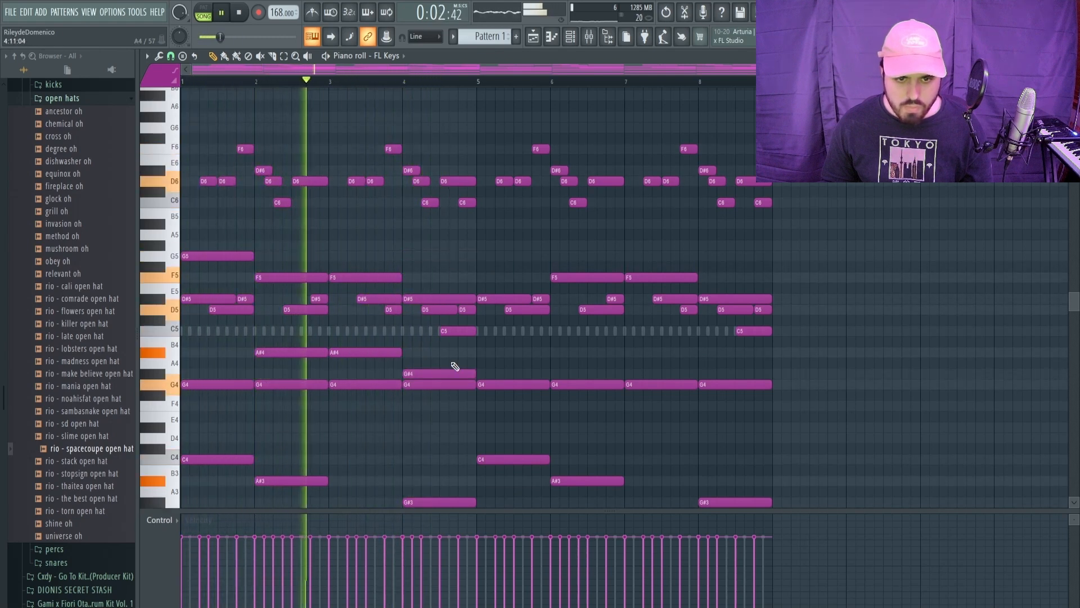
scroll(475, 361, down, 3)
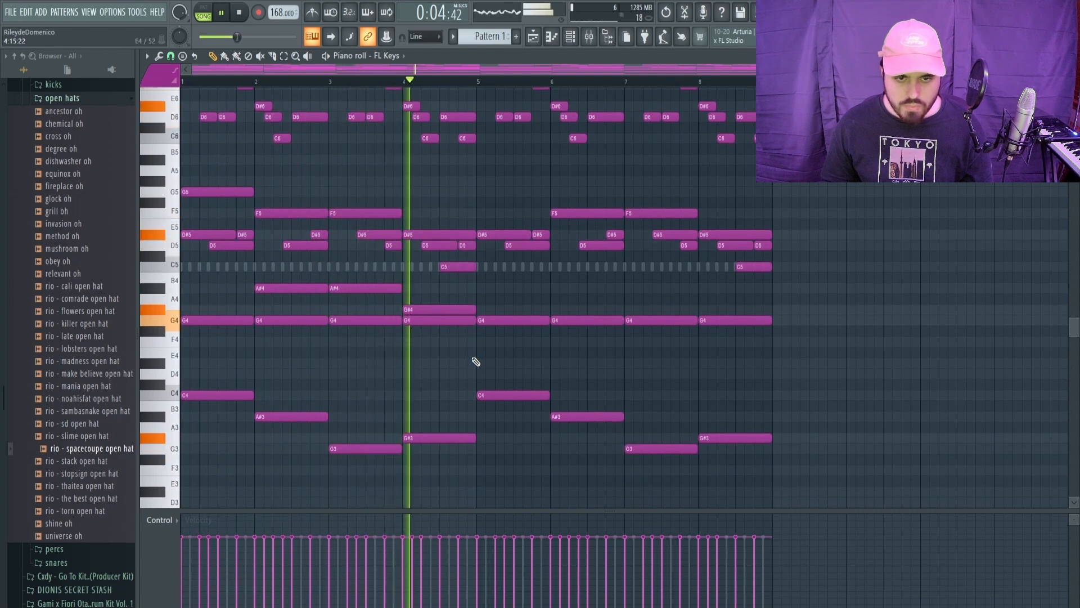
right_click(410, 308)
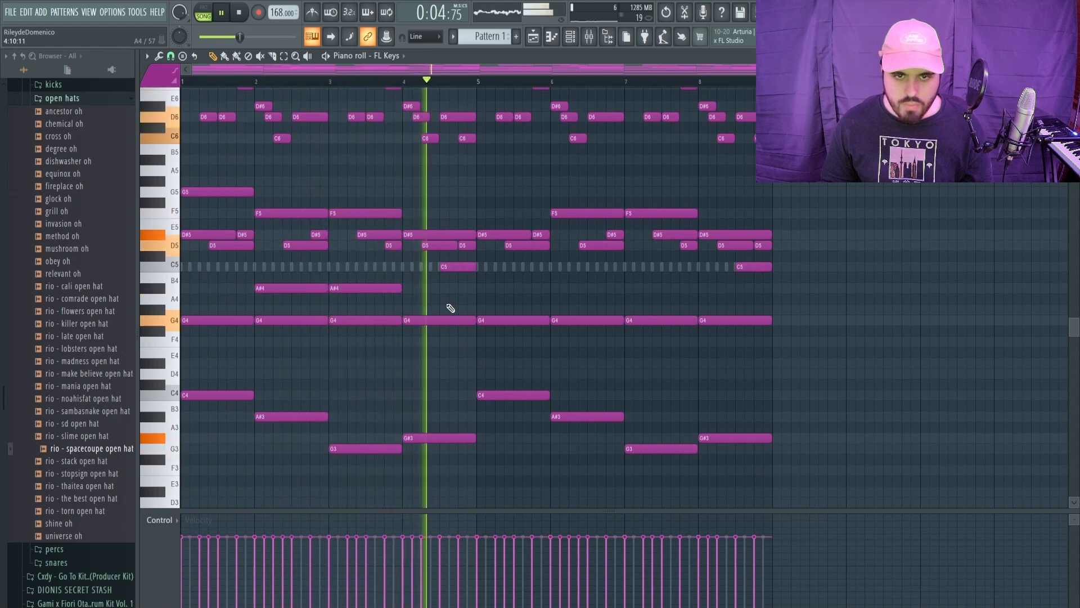
Step: Duplicate the G5 note of bar 1 and the A#4 notes of bars 2 and 3 into bars 5 to 7
scroll(447, 303, up, 2)
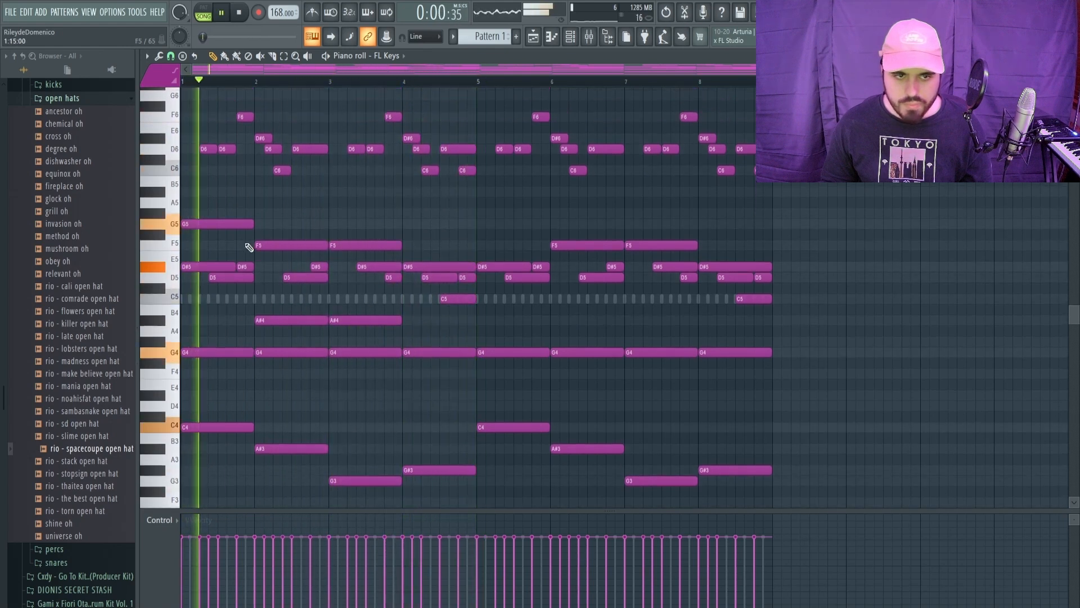
ctrl+click(233, 227)
ctrl+shift+click(293, 320)
ctrl+shift+click(362, 320)
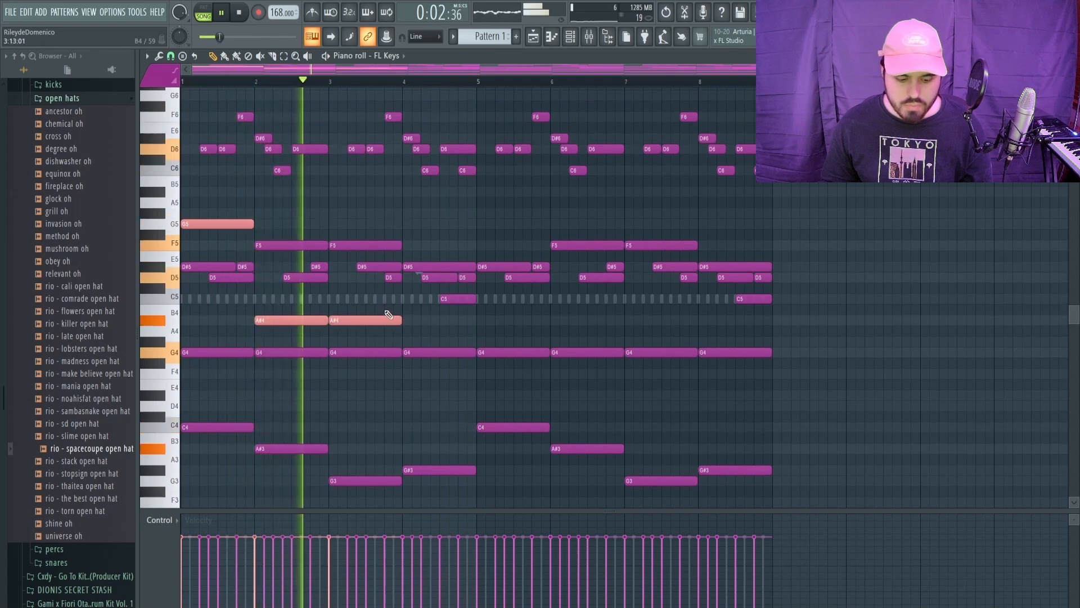
key(ctrl+b)
key(shift+Right)
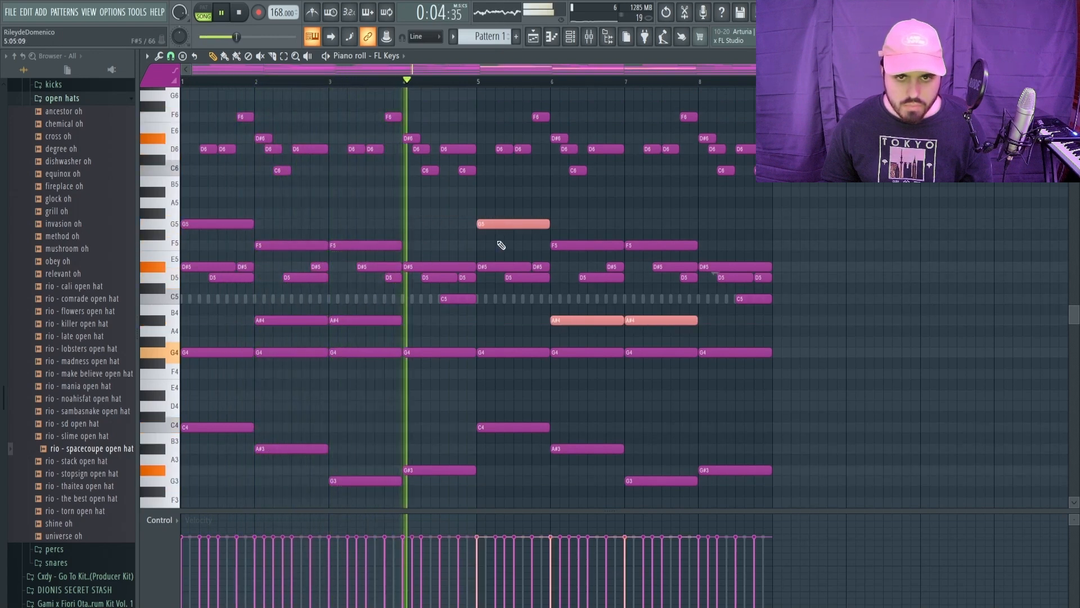
click(441, 300)
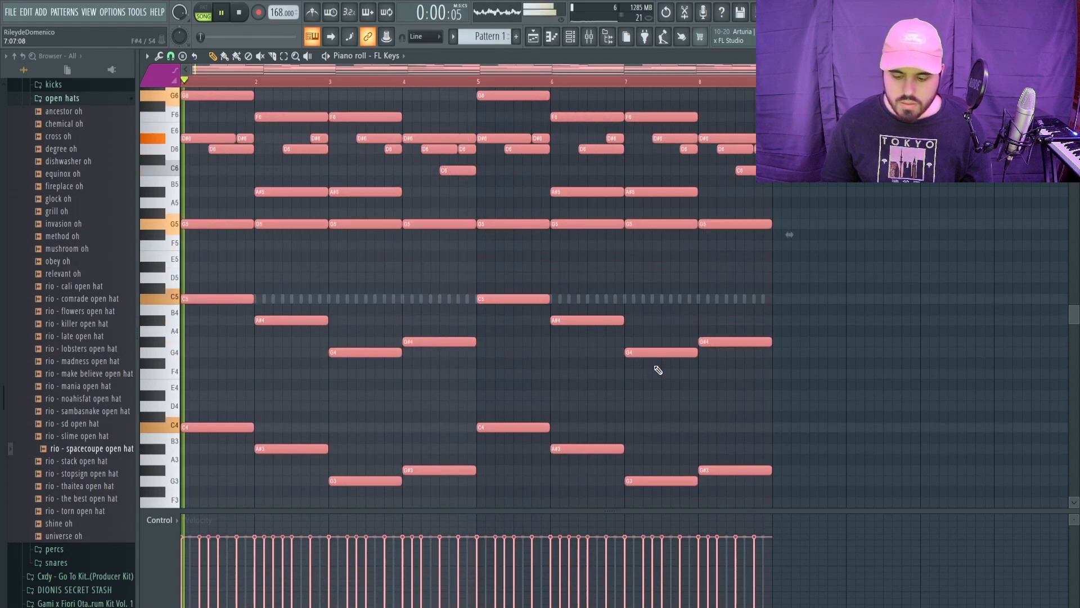
Step: Transpose all notes in the pattern up one octave and play the result
key(space)
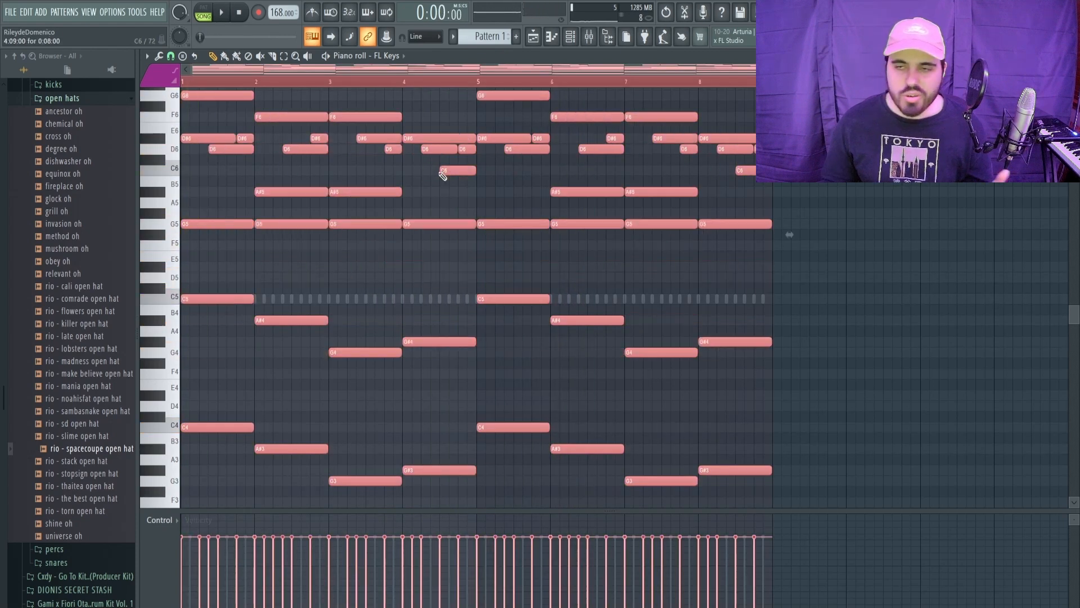
click(409, 90)
scroll(418, 279, up, 3)
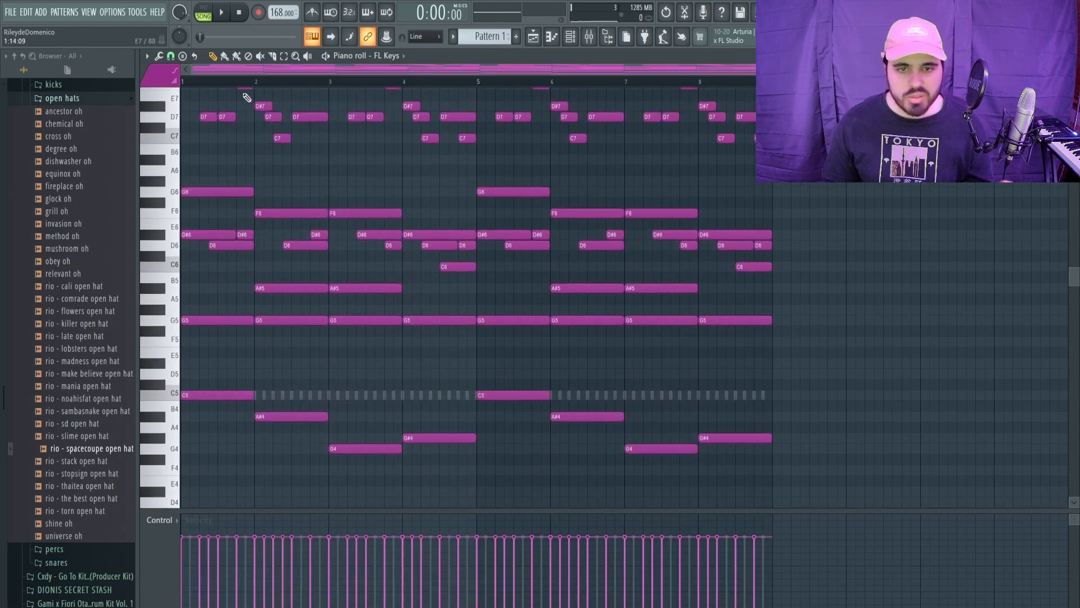
key(space)
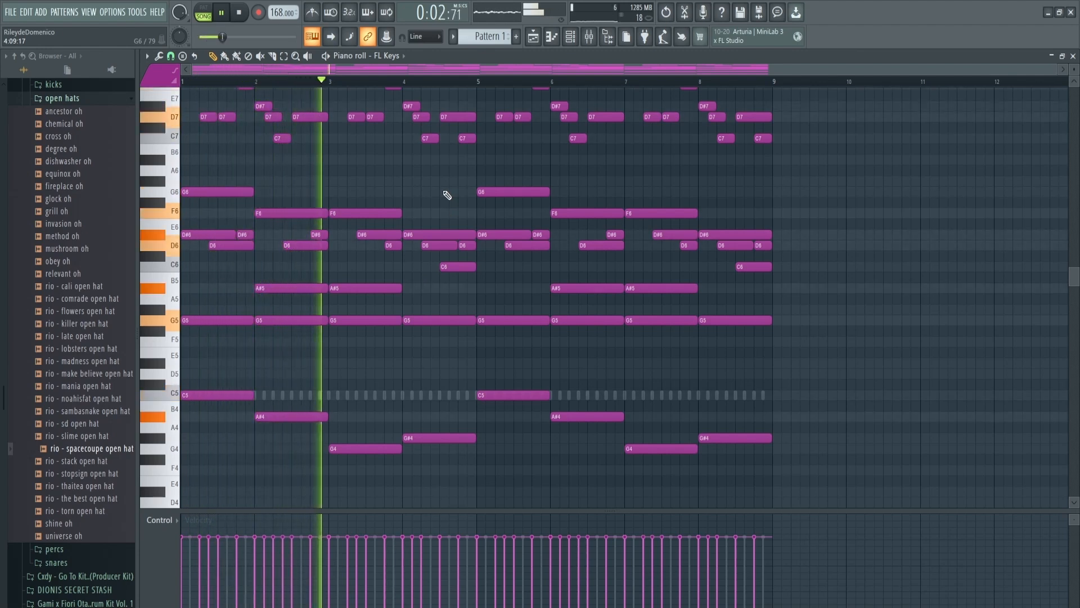
Step: Add C6 notes at the start of bars 4 and 8, leading into the existing C6 notes, and play the pattern
key(space)
key(space)
click(404, 268)
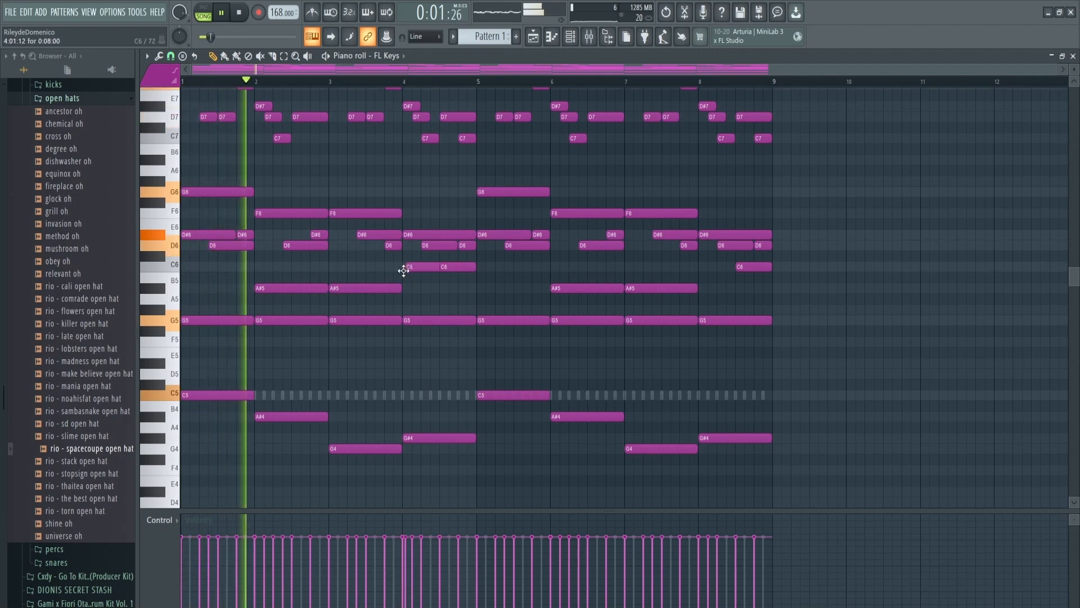
click(702, 266)
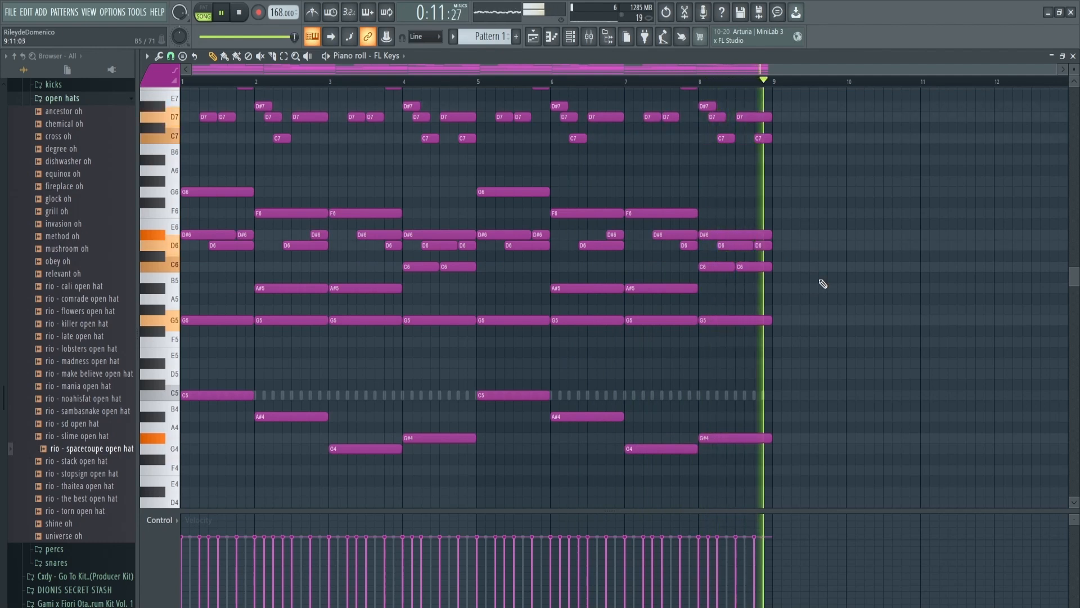
key(space)
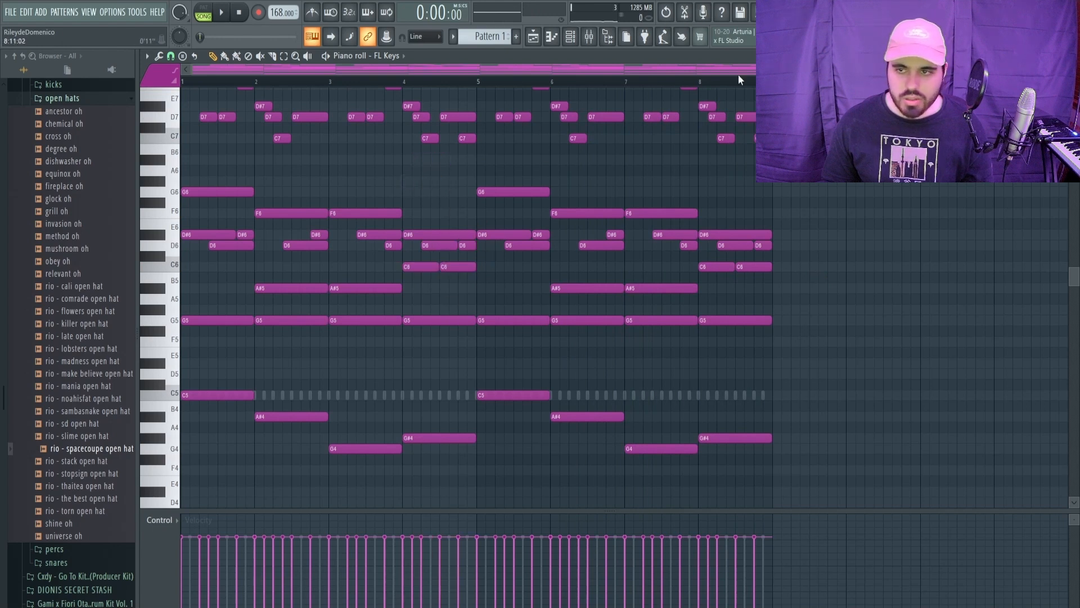
scroll(539, 189, right, 6)
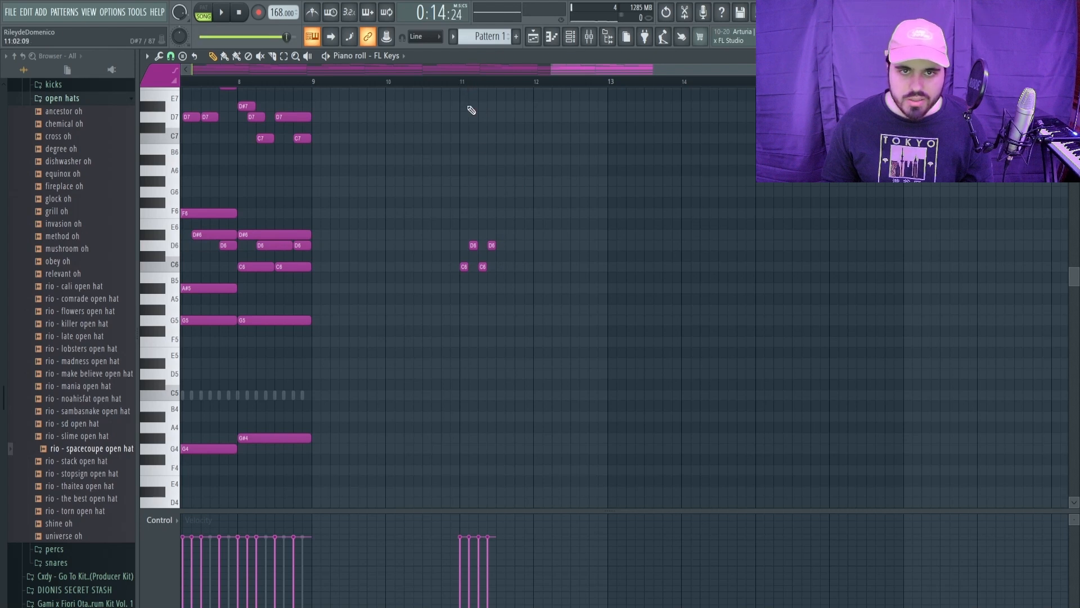
key(space)
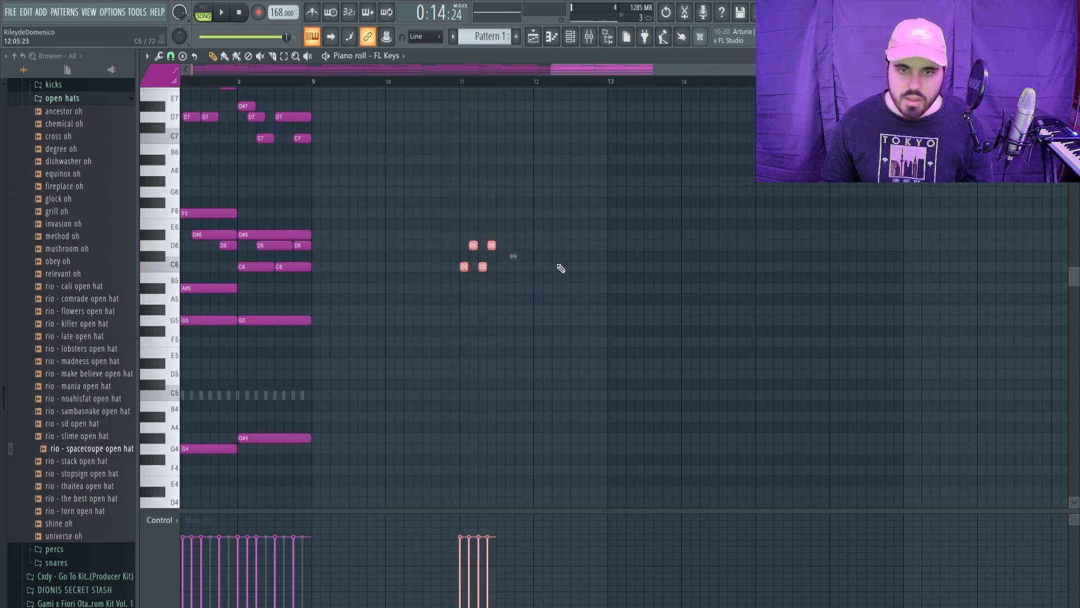
drag(700, 72, 247, 76)
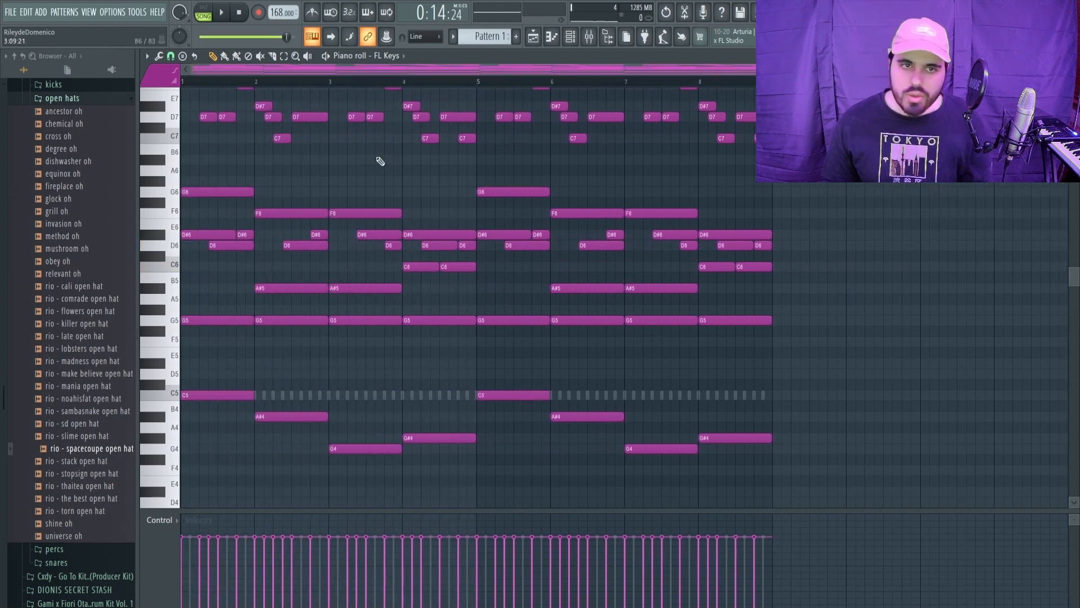
Step: Play the pattern from the start to listen to the chords and high melody together
scroll(422, 209, up, 2)
key(space)
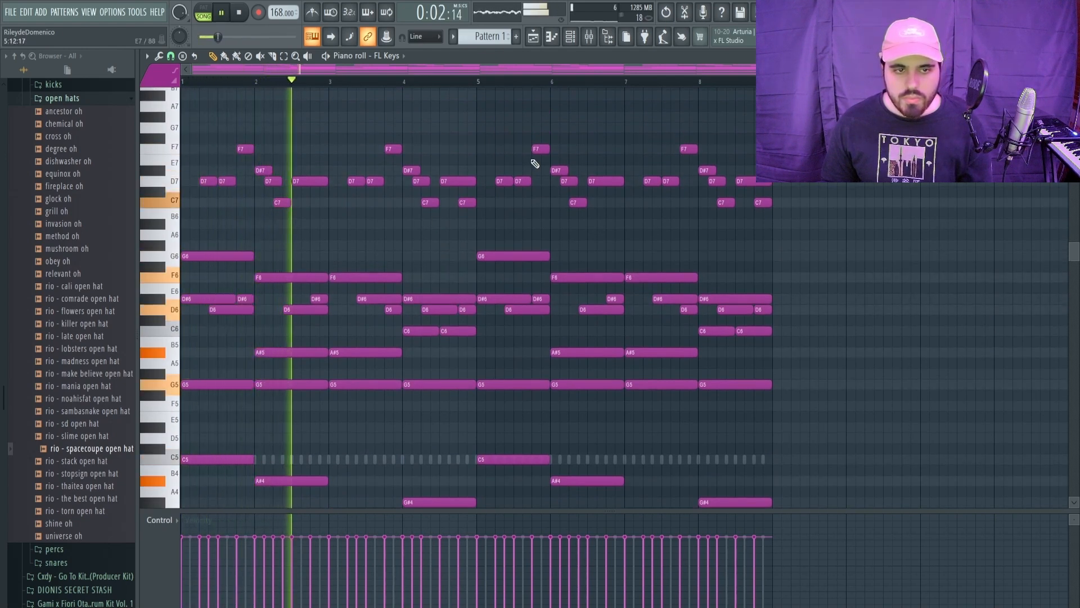
scroll(484, 202, down, 3)
key(space)
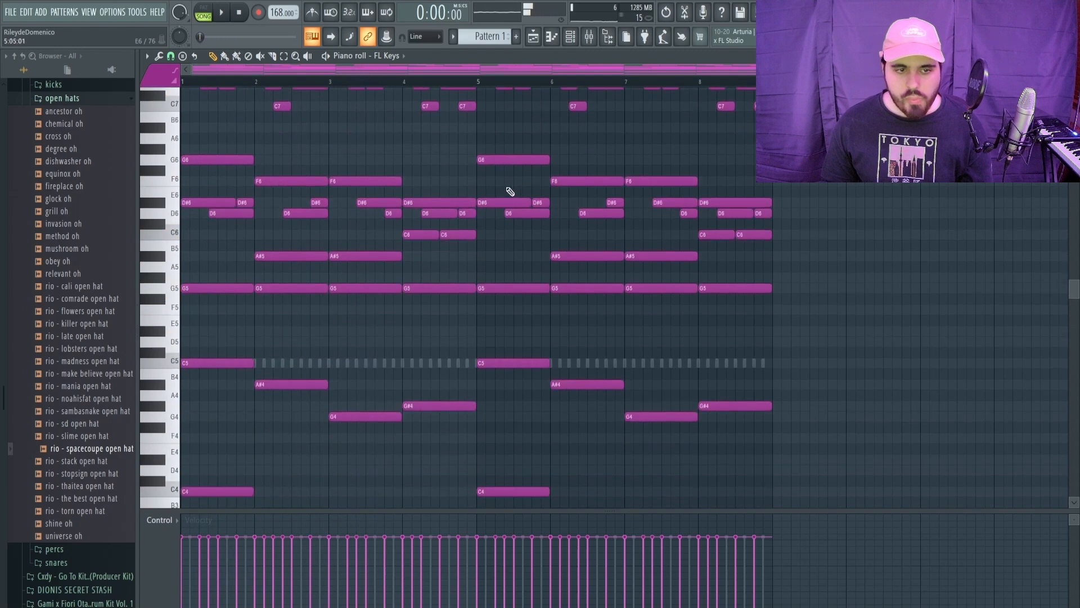
Step: Transpose all notes in the pattern down seven semitones, so the chords start on F4, and play the result
key(ctrl+a)
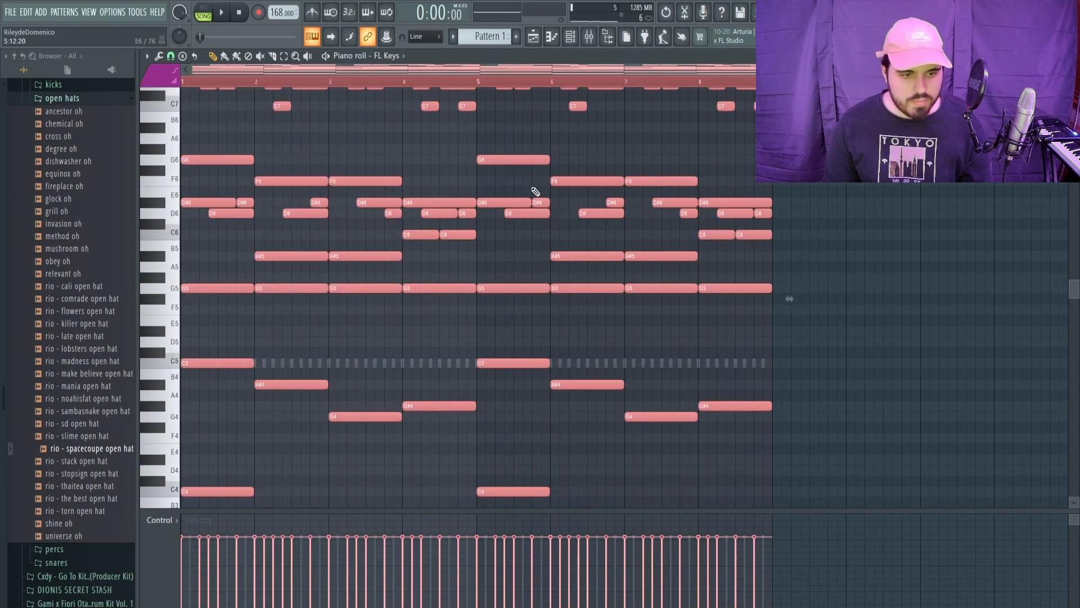
scroll(415, 225, down, 5)
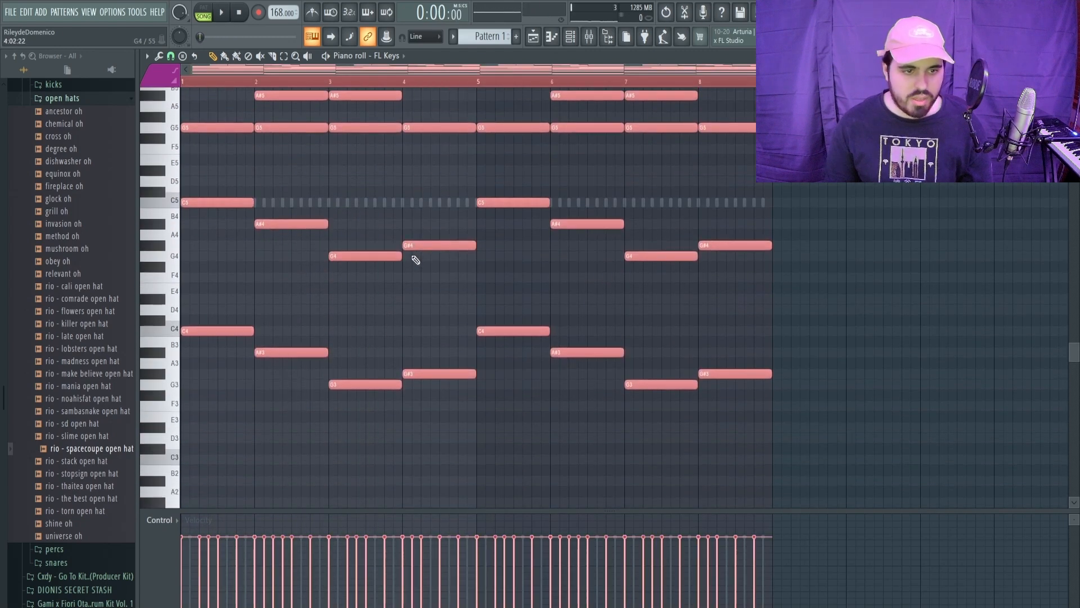
key(shift+Down)
key(shift+Down)
key(shift+Down)
key(shift+Down)
key(shift+Down)
key(space)
key(shift+Down)
key(shift+Down)
key(shift+Down)
key(space)
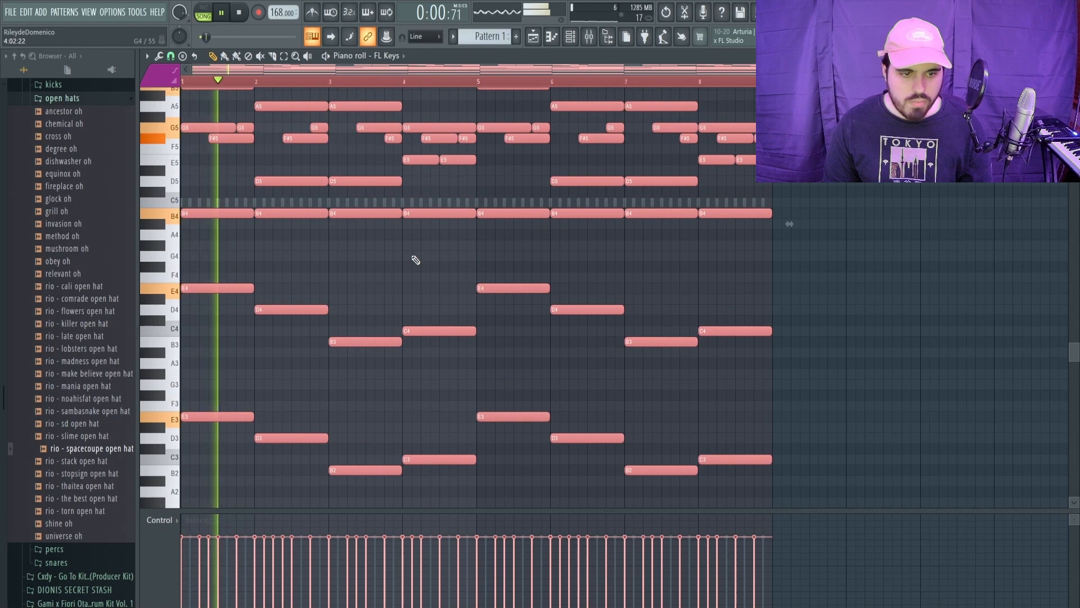
key(shift+Up)
key(space)
key(space)
ctrl+click(309, 287)
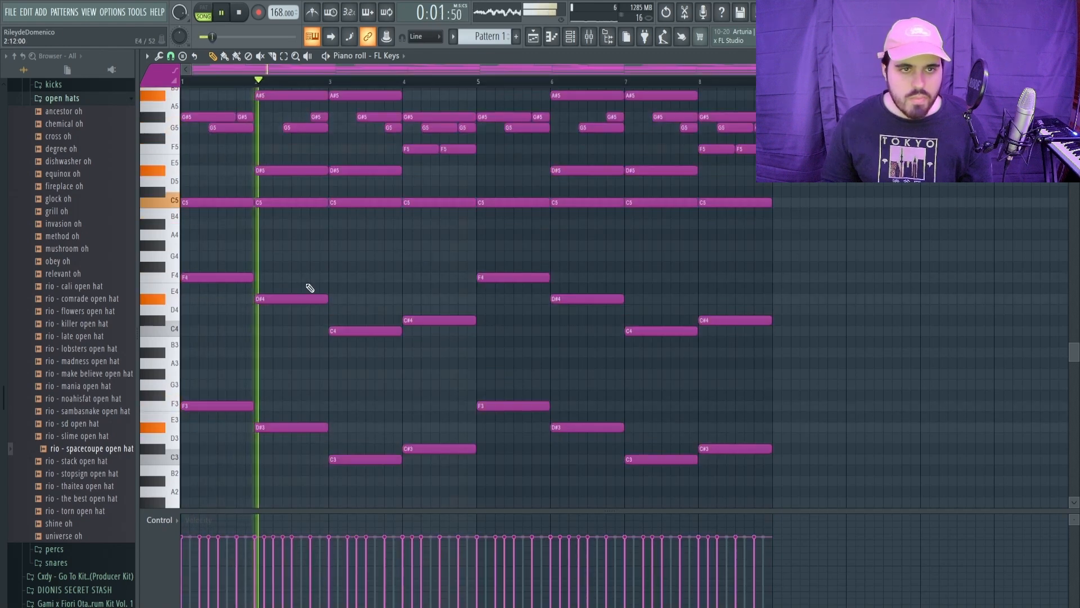
scroll(309, 288, up, 2)
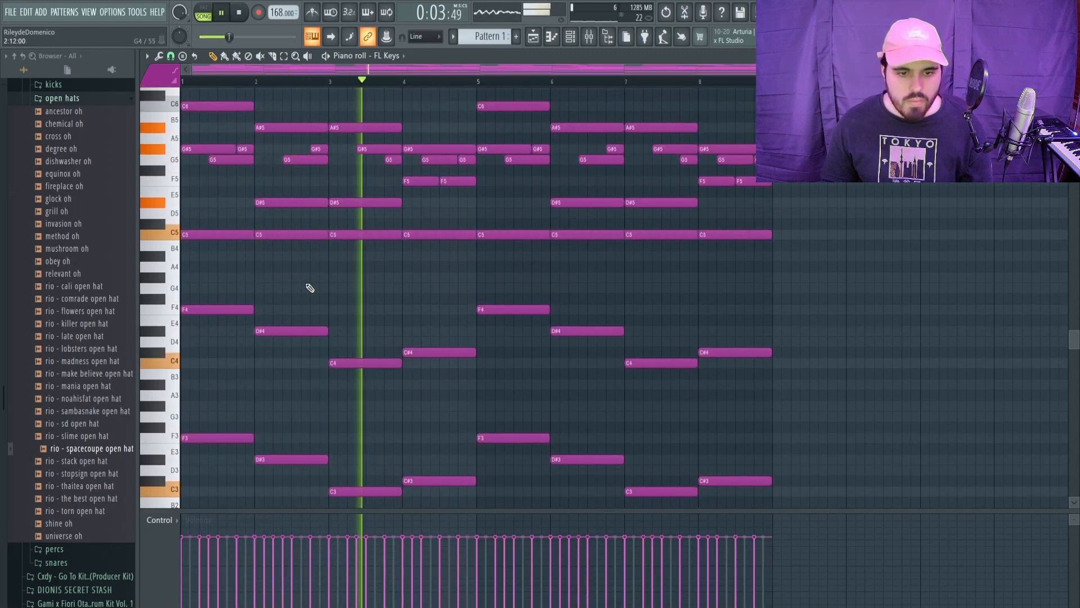
scroll(310, 288, up, 1)
scroll(310, 289, up, 1)
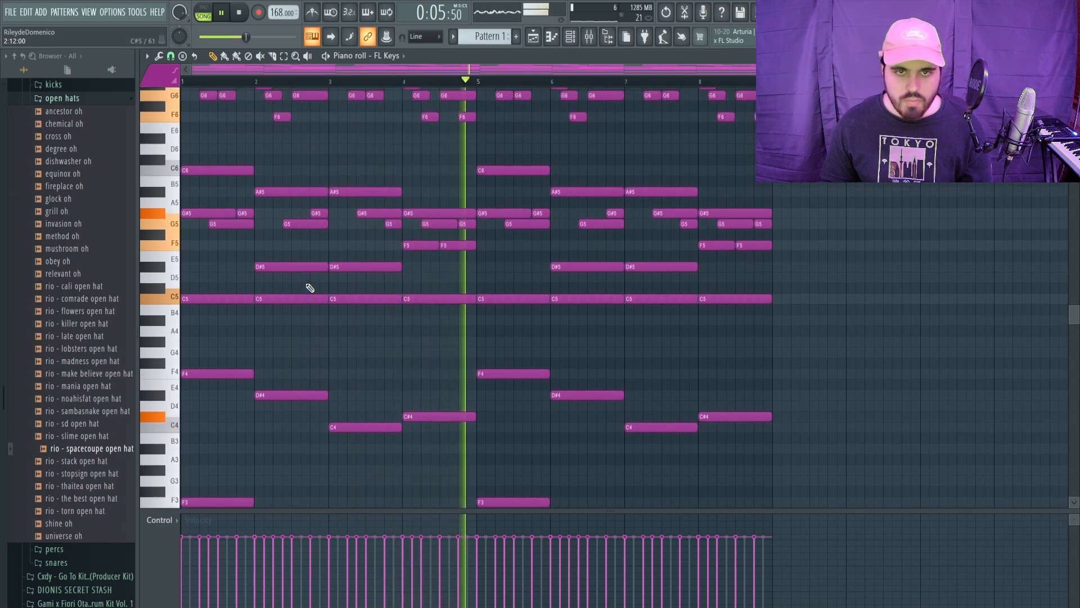
Step: Select the lowest bass notes of bars 1 to 4 (F3, D#3, C3, C#3) and clear the selection
scroll(309, 288, down, 3)
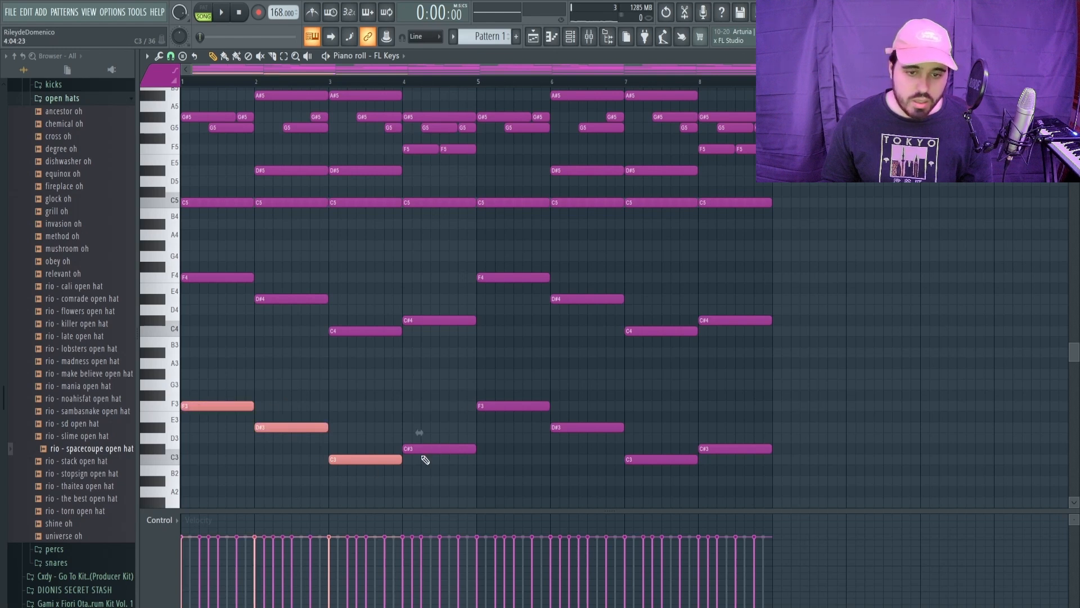
ctrl+click(460, 447)
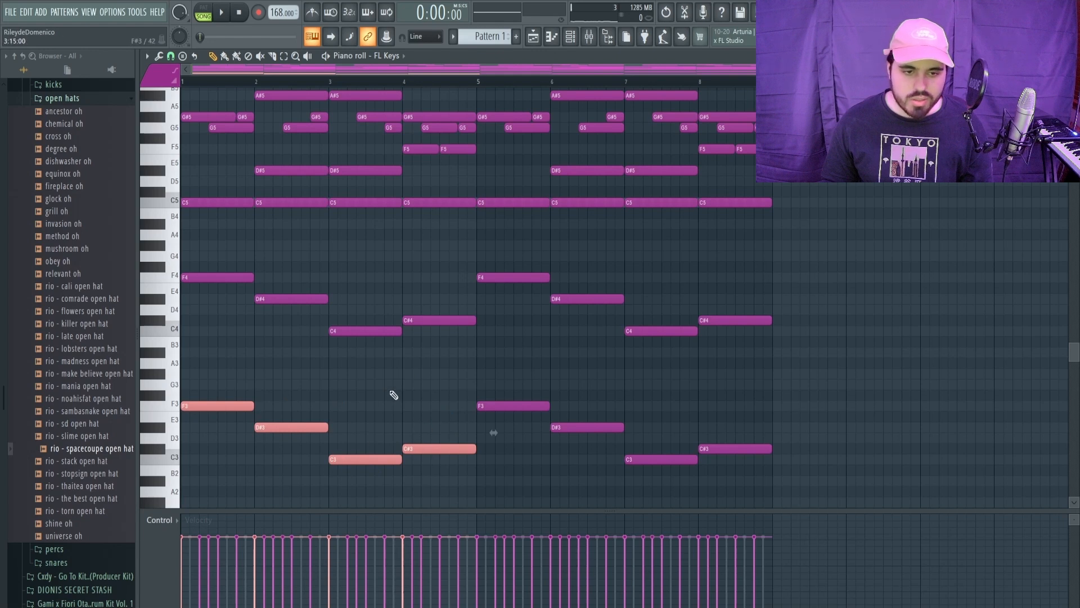
key(ctrl+d)
Step: Close the piano roll and replace the FL Keys channel's instrument with Kontakt
click(147, 55)
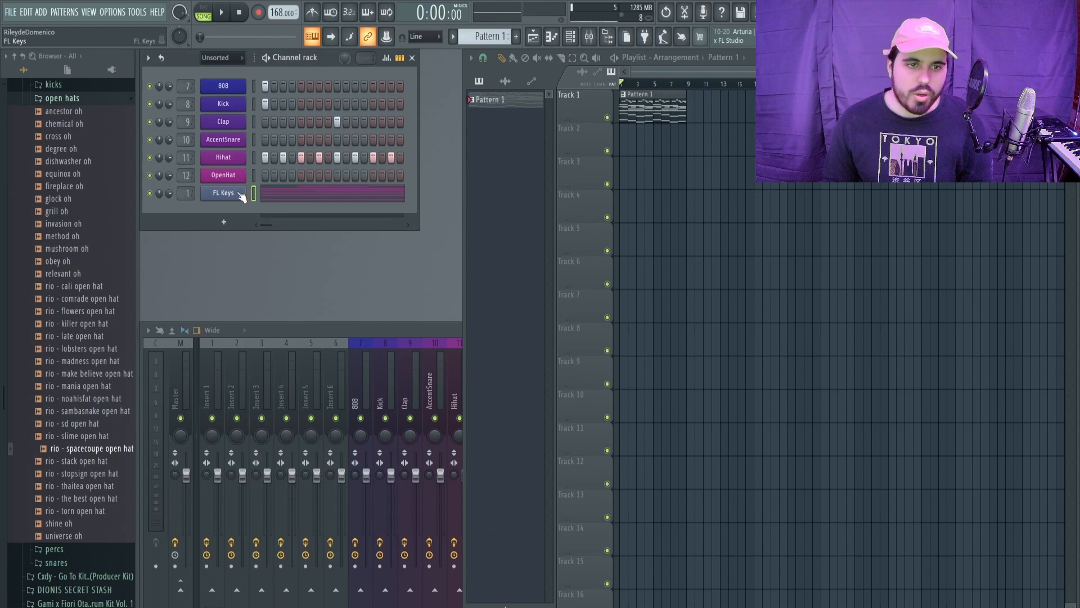
right_click(235, 196)
mouse_move(278, 285)
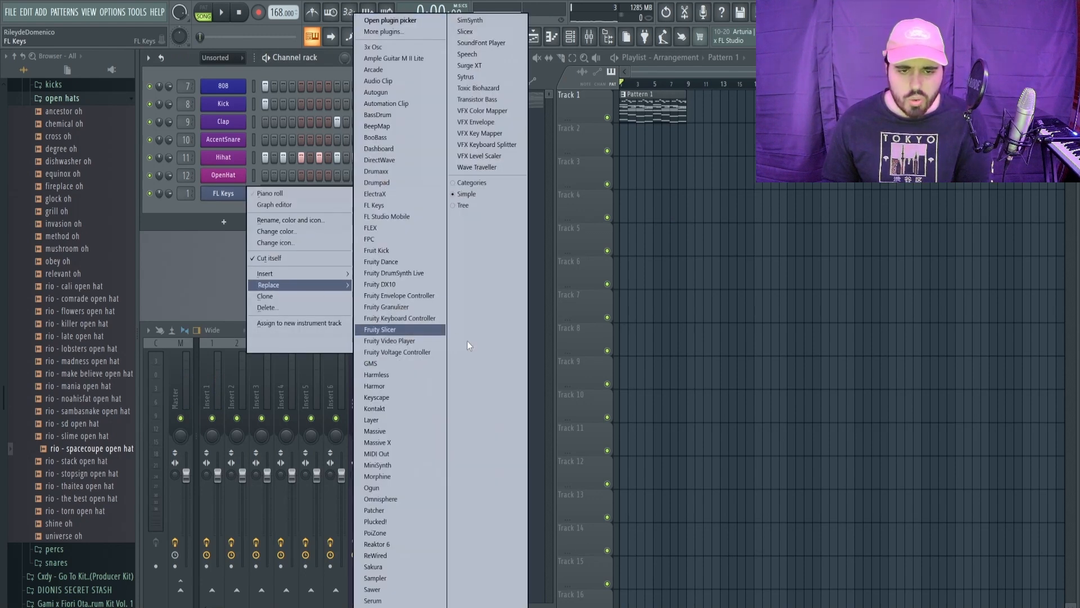
click(387, 410)
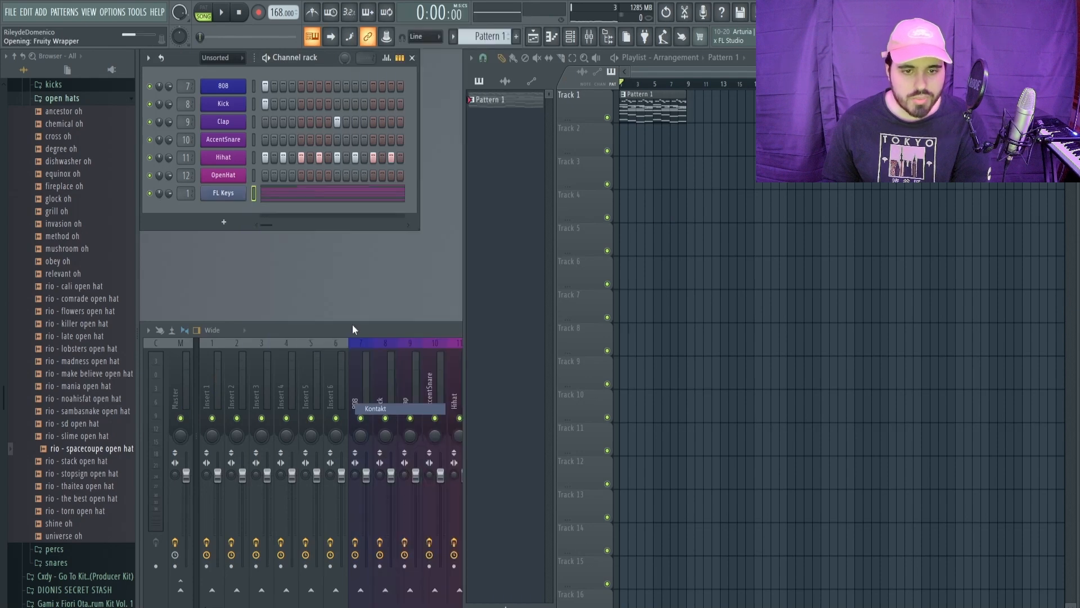
Step: Load The Grandeur piano from the Kontakt library list
scroll(362, 288, down, 2)
scroll(363, 288, down, 3)
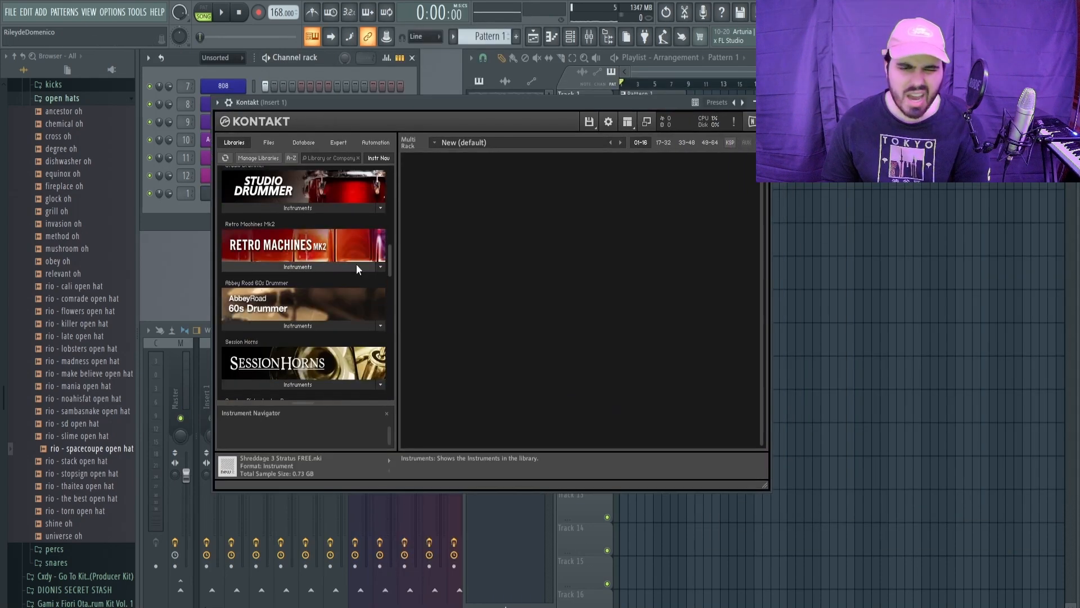
scroll(357, 264, down, 4)
scroll(356, 269, down, 1)
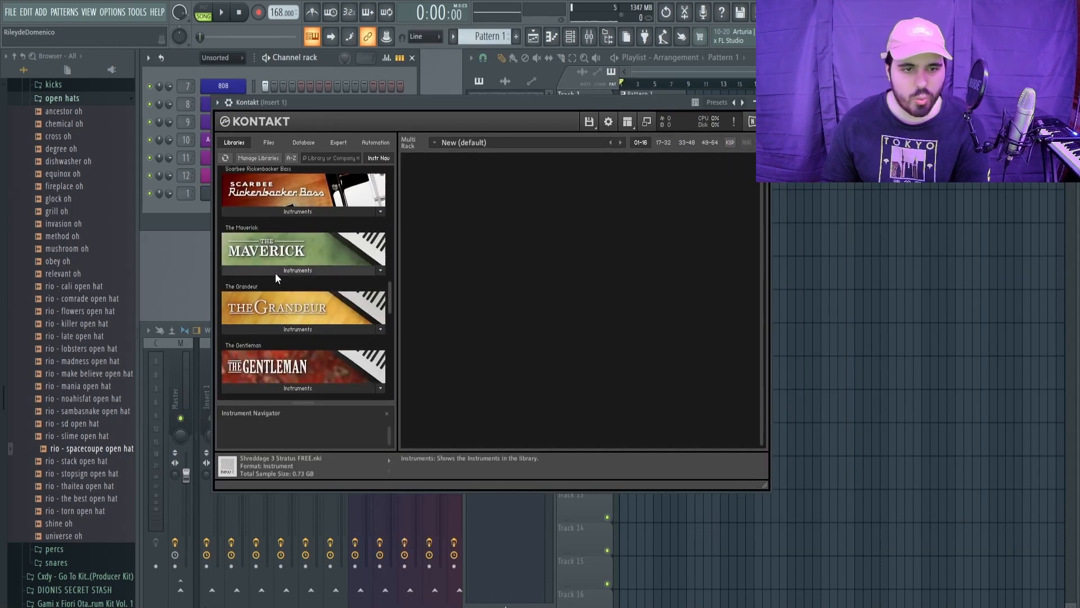
click(265, 327)
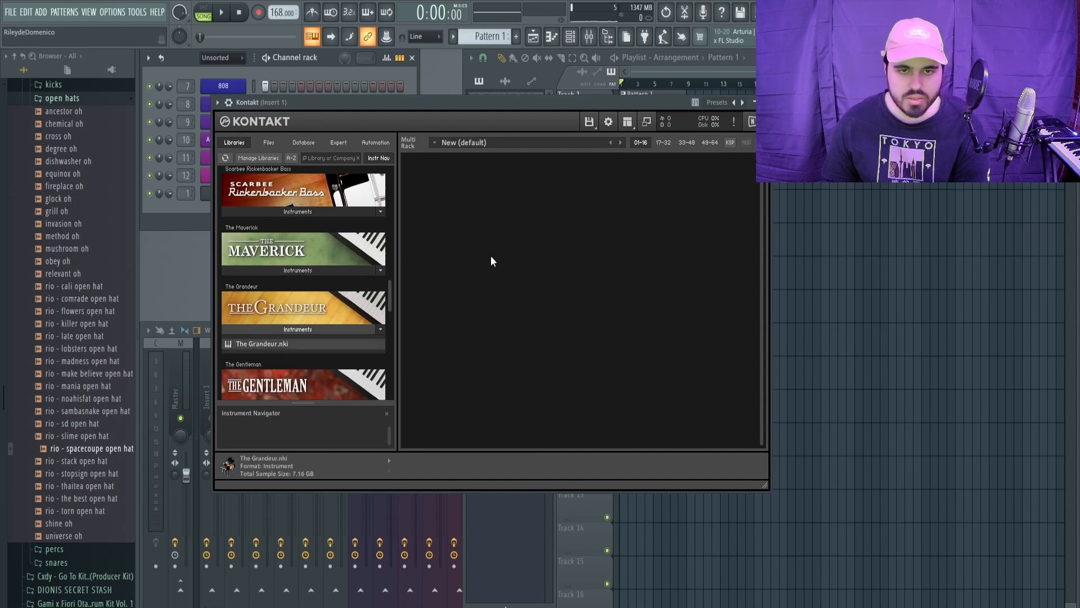
Step: During playback, raise The Grandeur's Space amount and size, set the distance to 37 ms, and close the Kontakt window
click(222, 13)
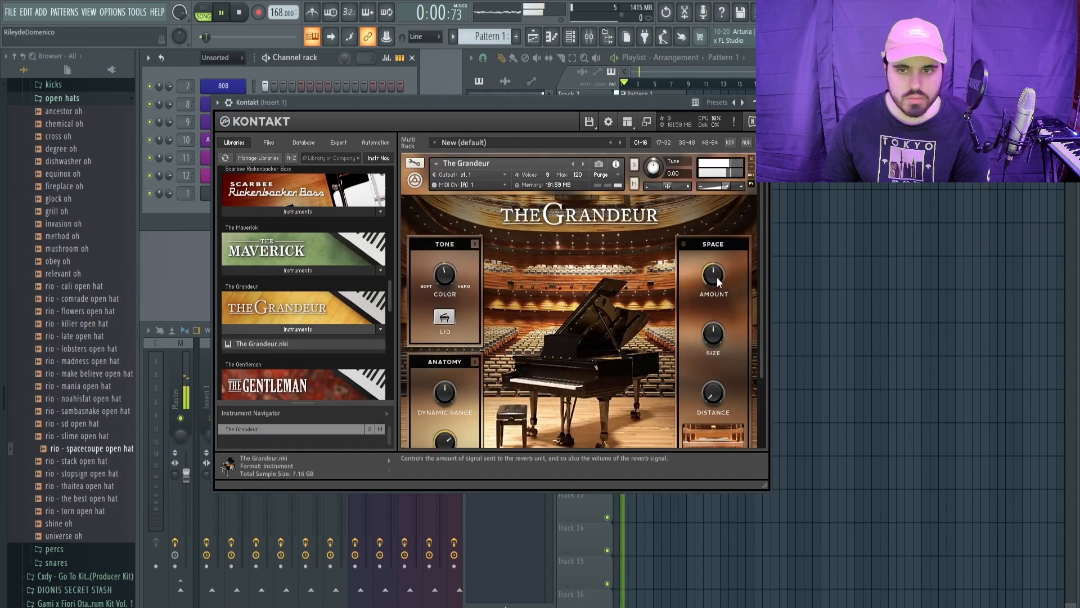
drag(713, 338, 707, 262)
drag(711, 401, 706, 366)
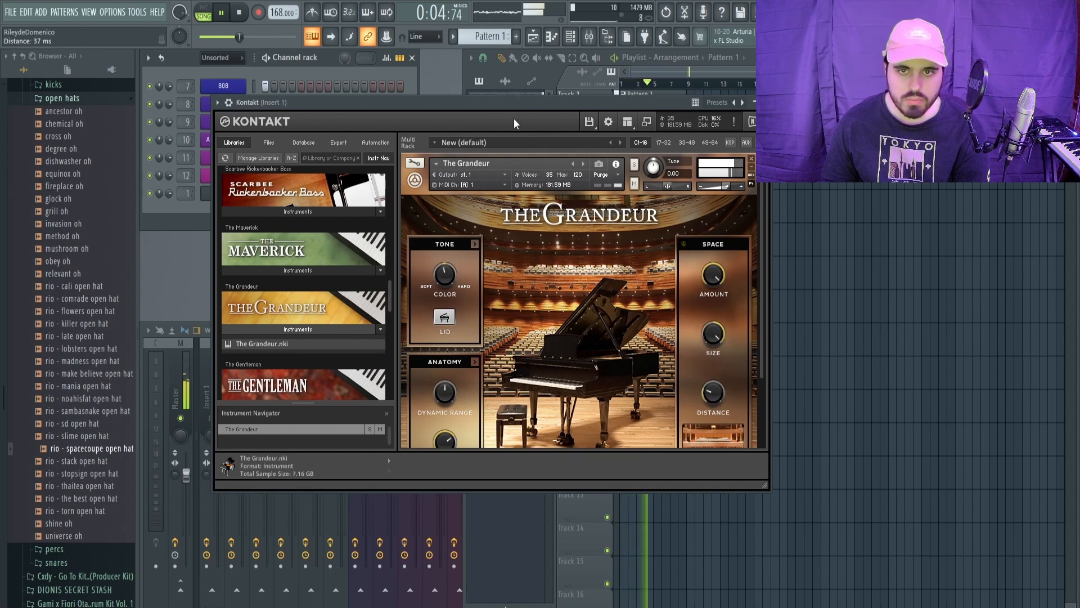
scroll(535, 321, down, 1)
scroll(535, 320, down, 1)
click(764, 103)
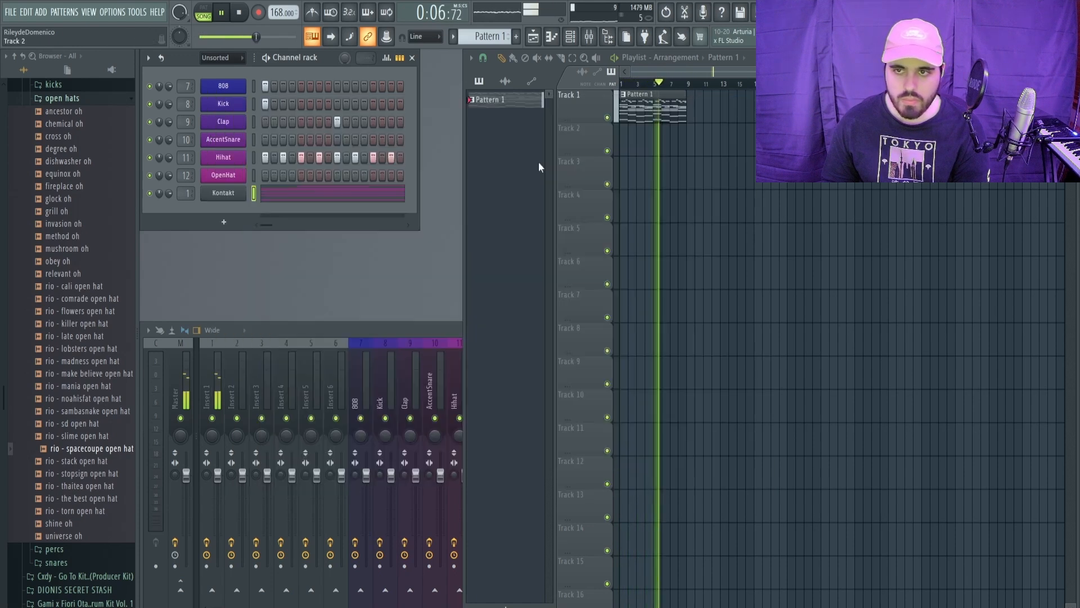
Step: Set band 1 of Insert 1's Fruity Parametric EQ 2 to a high pass at about 98 Hz and stop playback
click(213, 363)
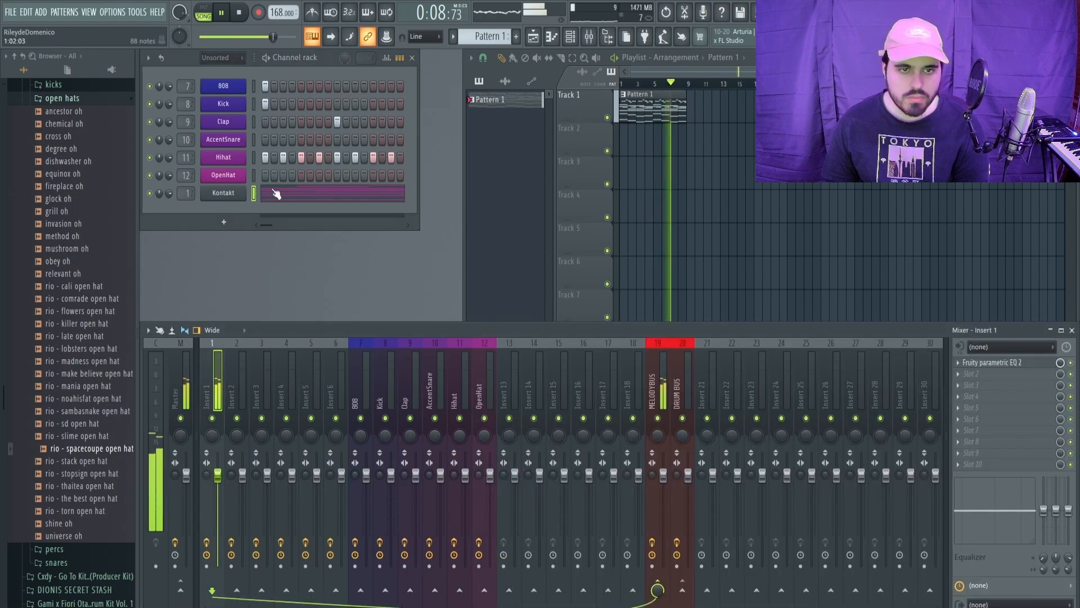
click(991, 363)
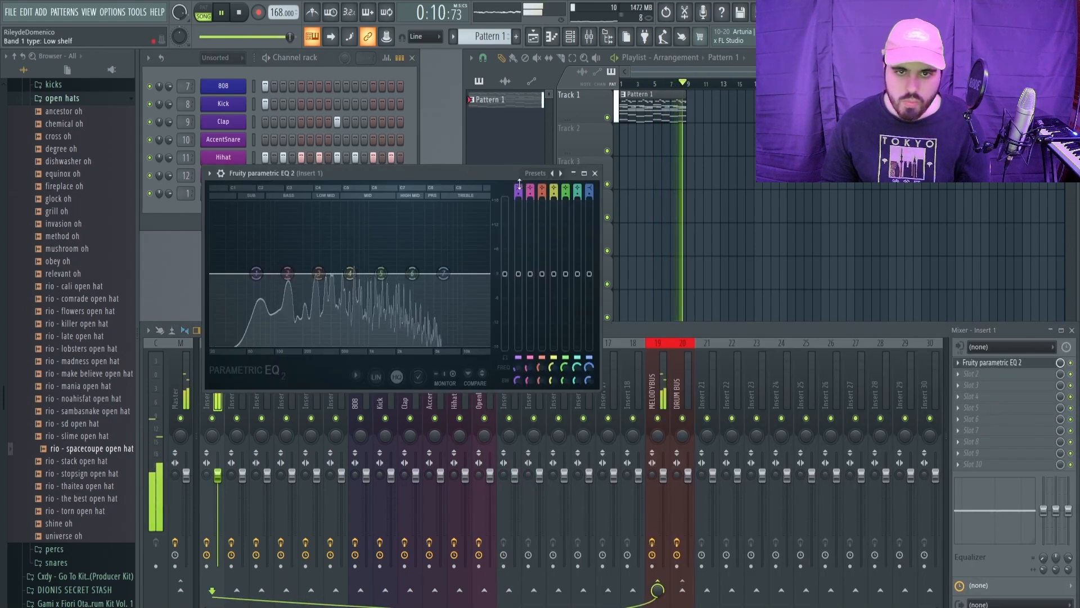
click(518, 359)
drag(256, 273, 273, 274)
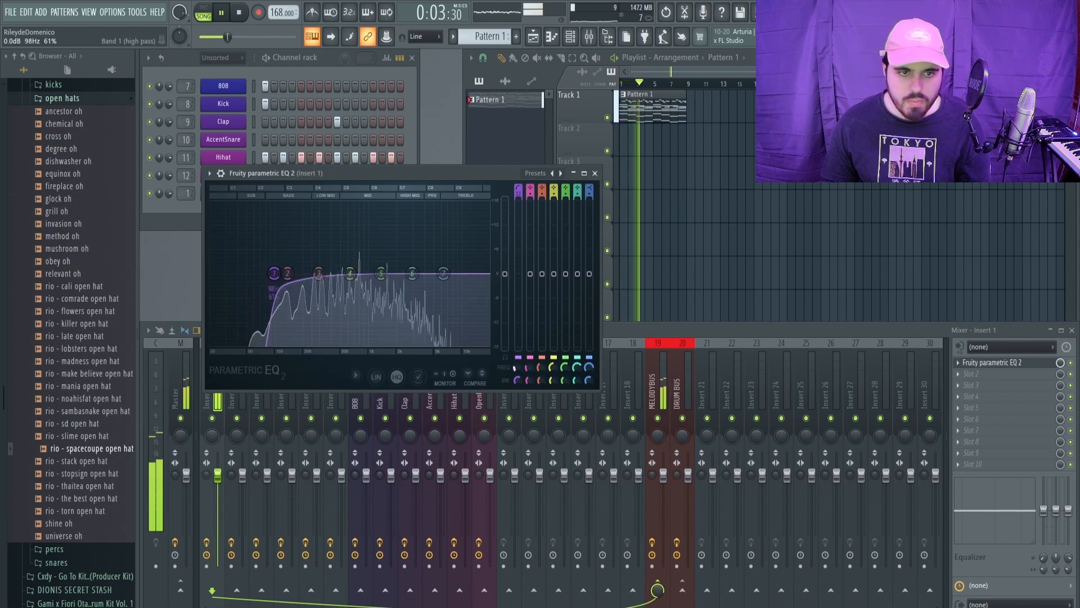
click(594, 173)
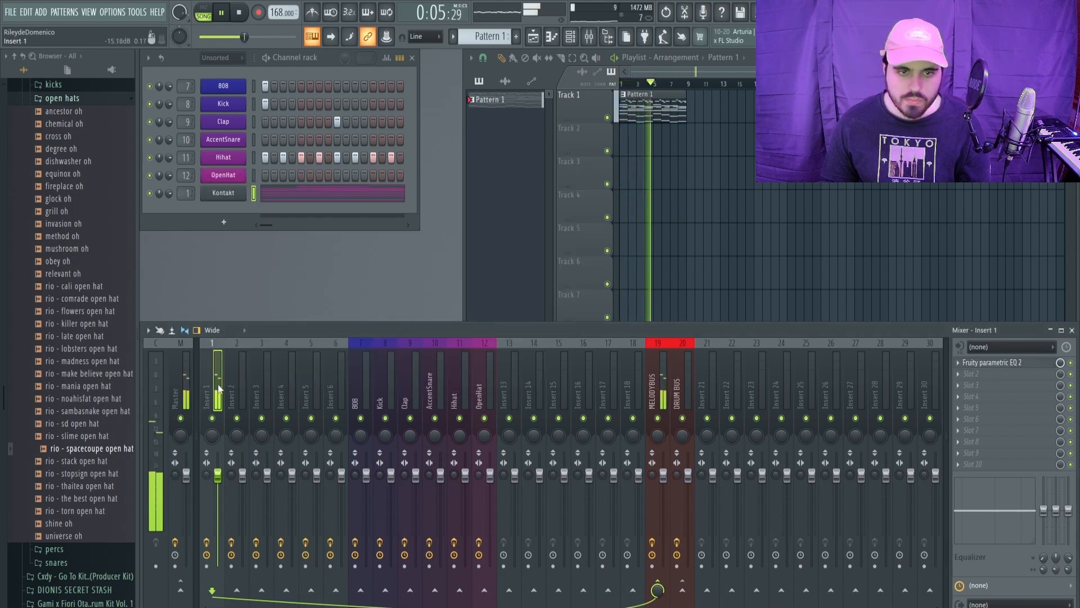
key(space)
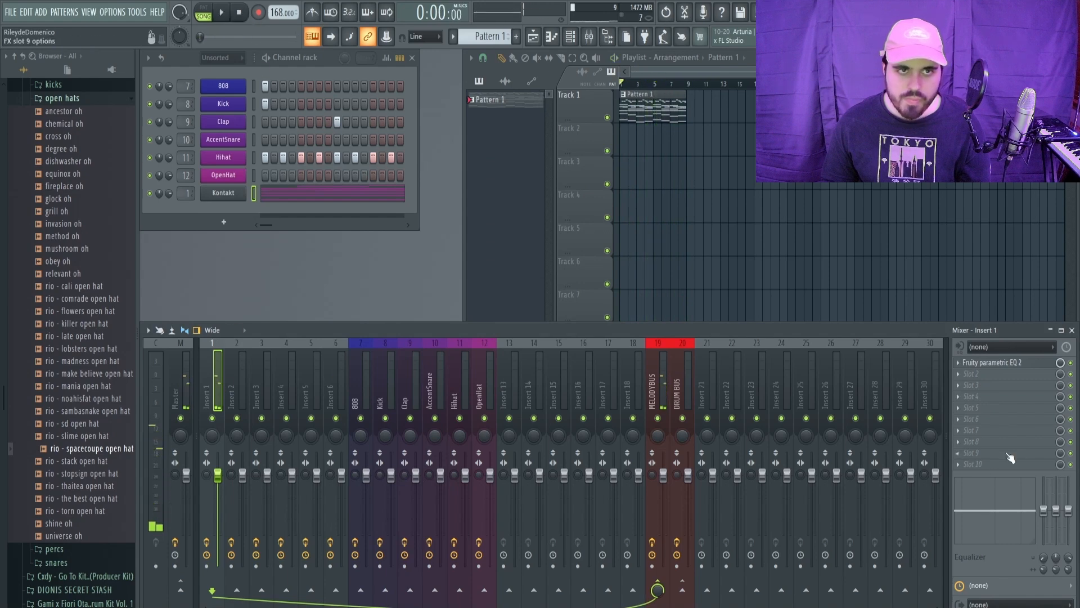
Step: Add Fruity Reeverb 2 with the 90_90 Wet preset in effect slot 8 of Insert 1 and play the result
click(973, 452)
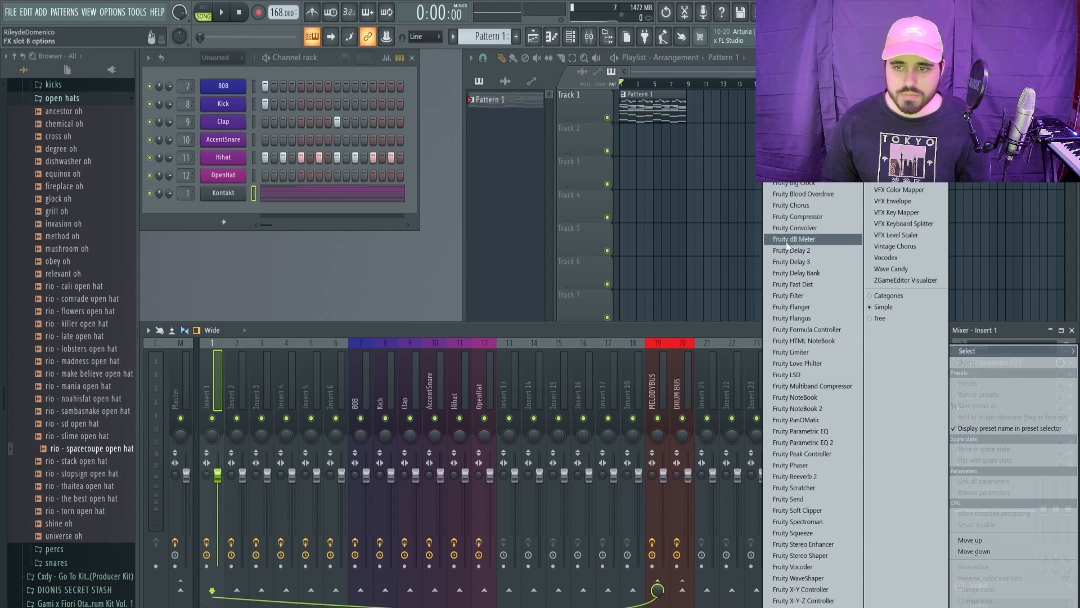
click(808, 478)
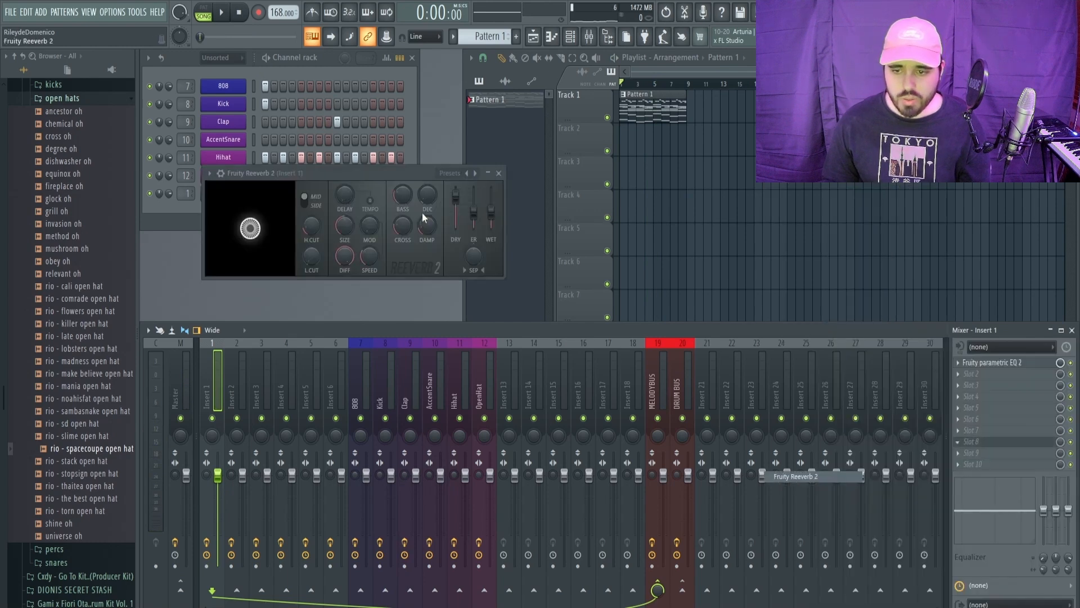
click(209, 173)
mouse_move(239, 220)
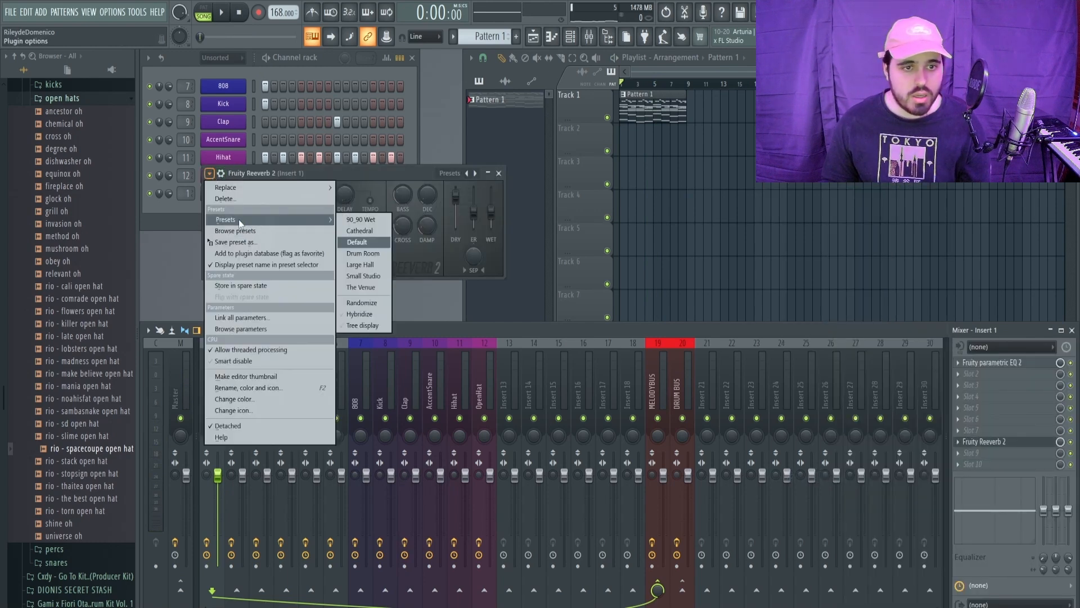
click(346, 222)
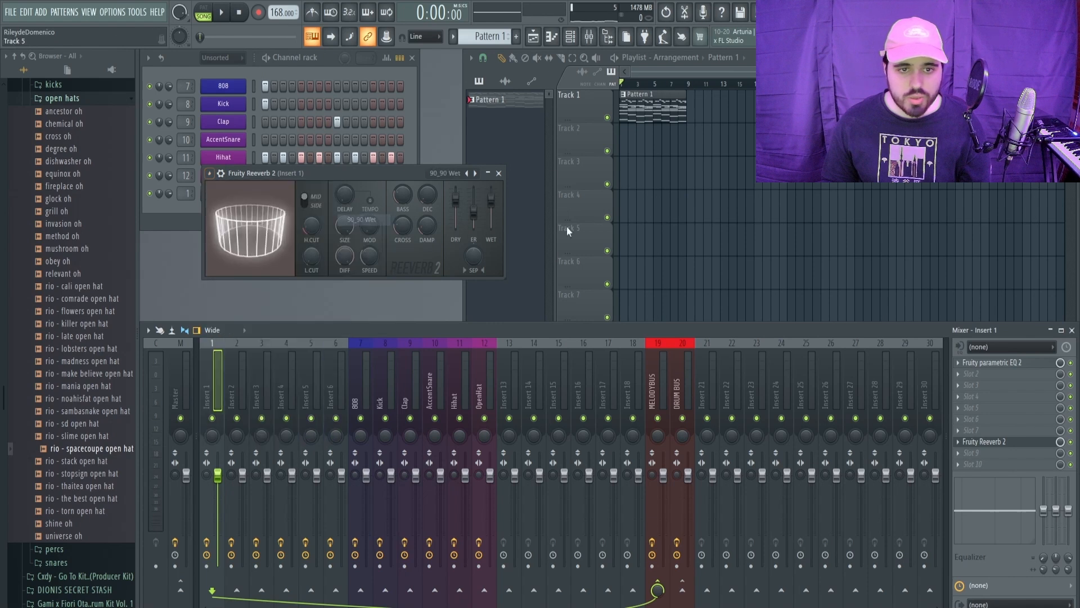
click(500, 174)
click(221, 11)
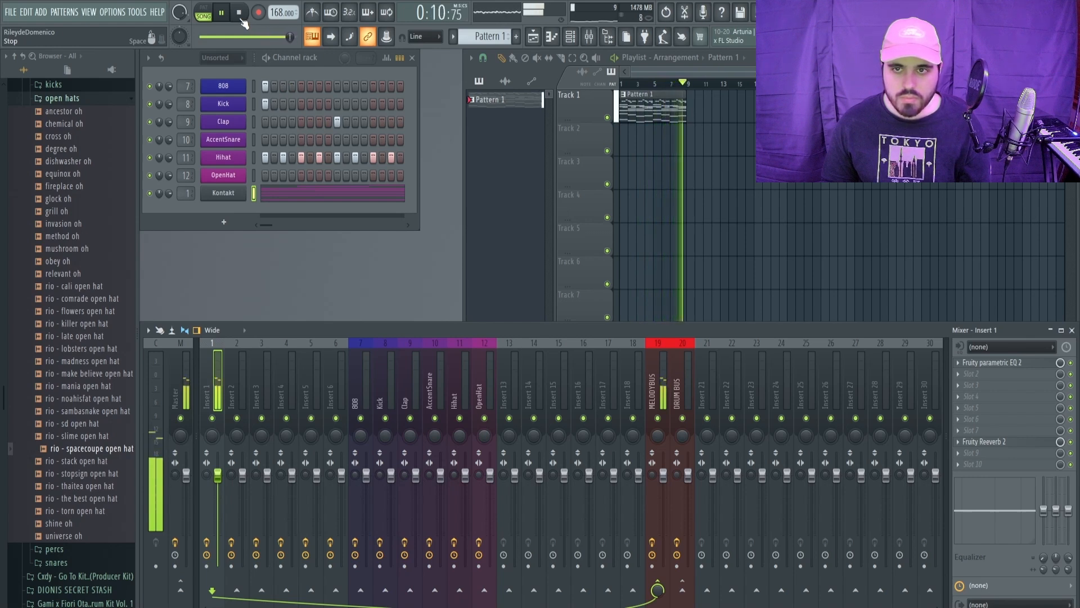
click(240, 12)
key(space)
click(241, 17)
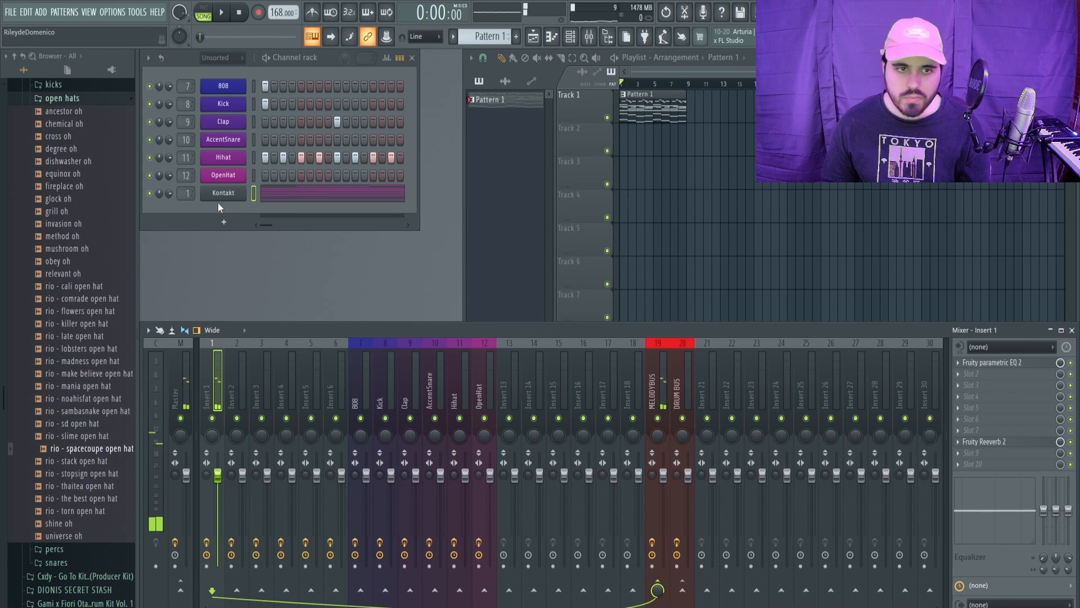
Step: Add a new FL Keys instrument channel below the Kontakt channel
click(225, 219)
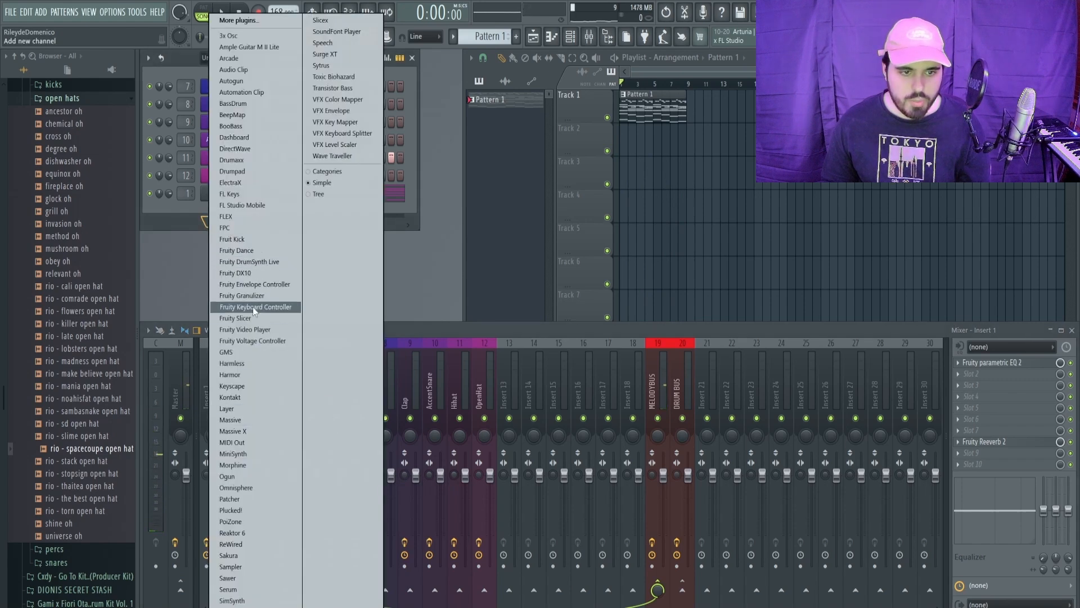
click(231, 194)
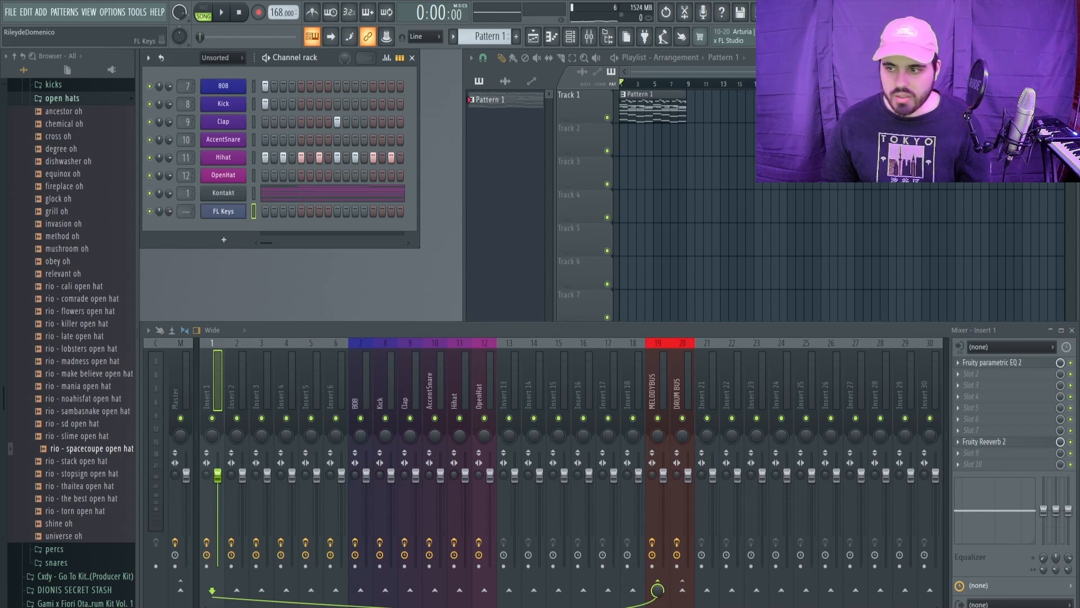
Step: Open the FL Keys piano roll and place a one-bar D#6 note at the start of bar 1
click(224, 211)
click(223, 211)
right_click(223, 208)
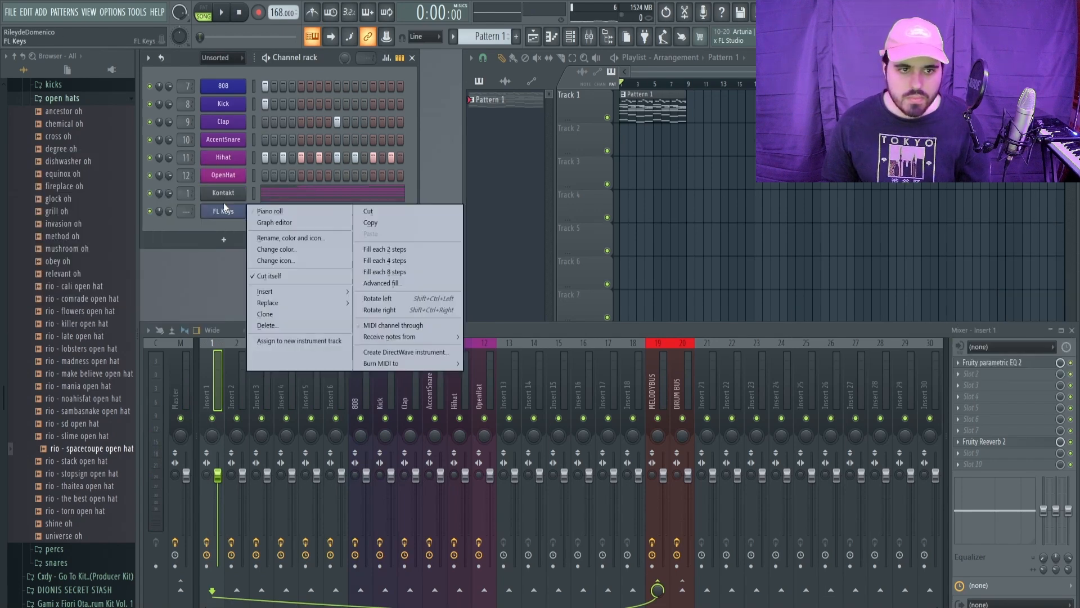
click(270, 211)
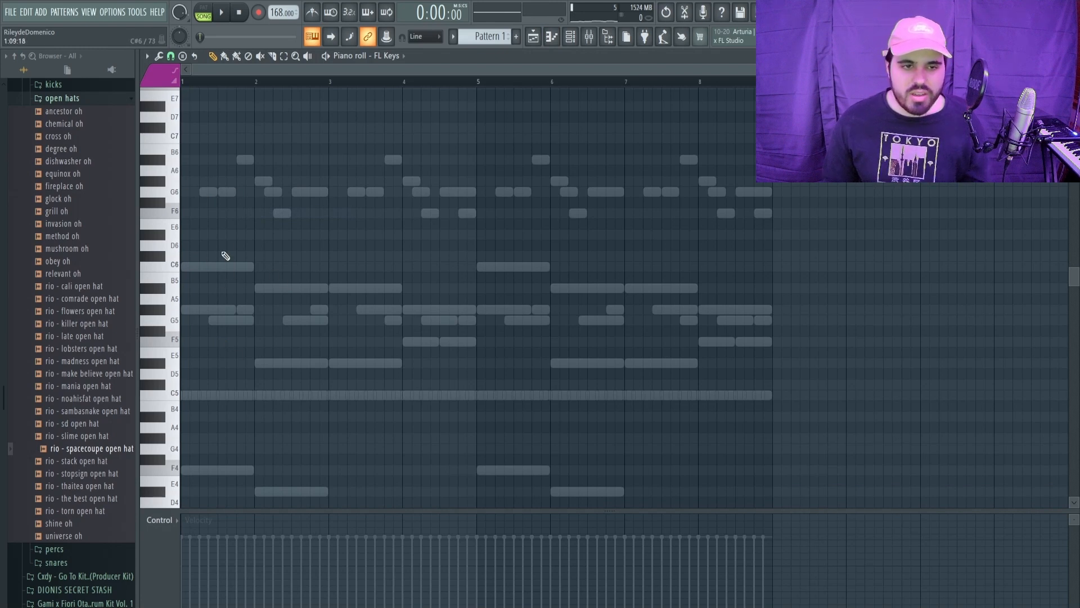
scroll(229, 191, up, 2)
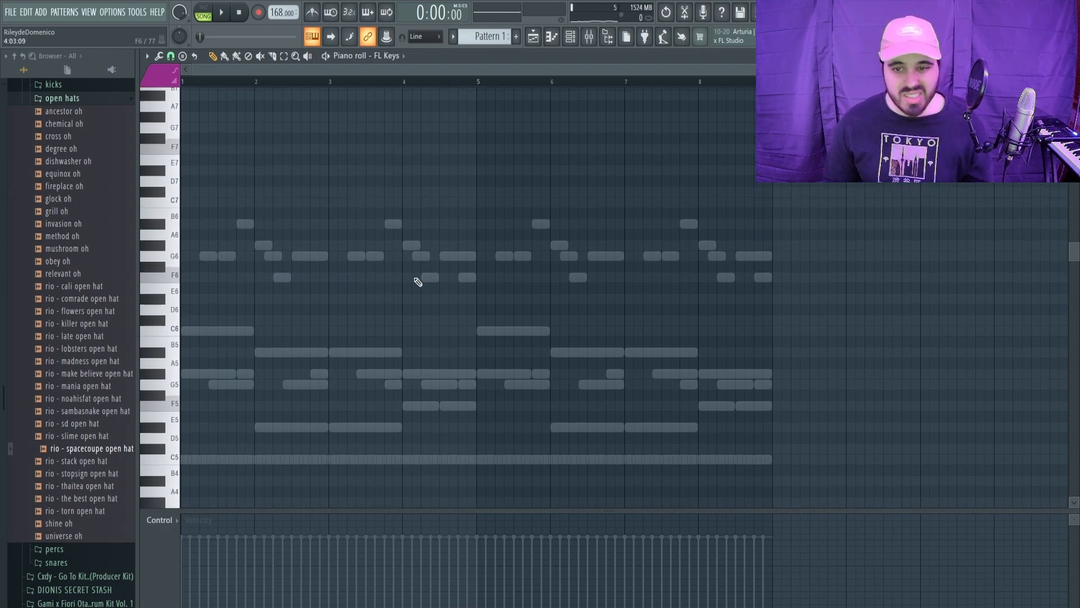
scroll(216, 265, down, 1)
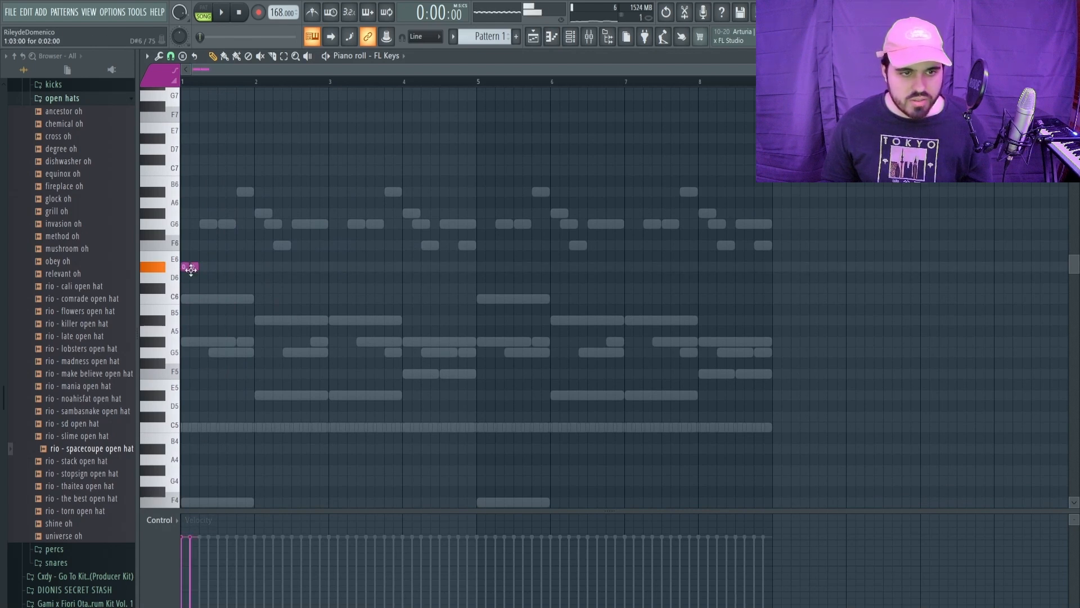
key(space)
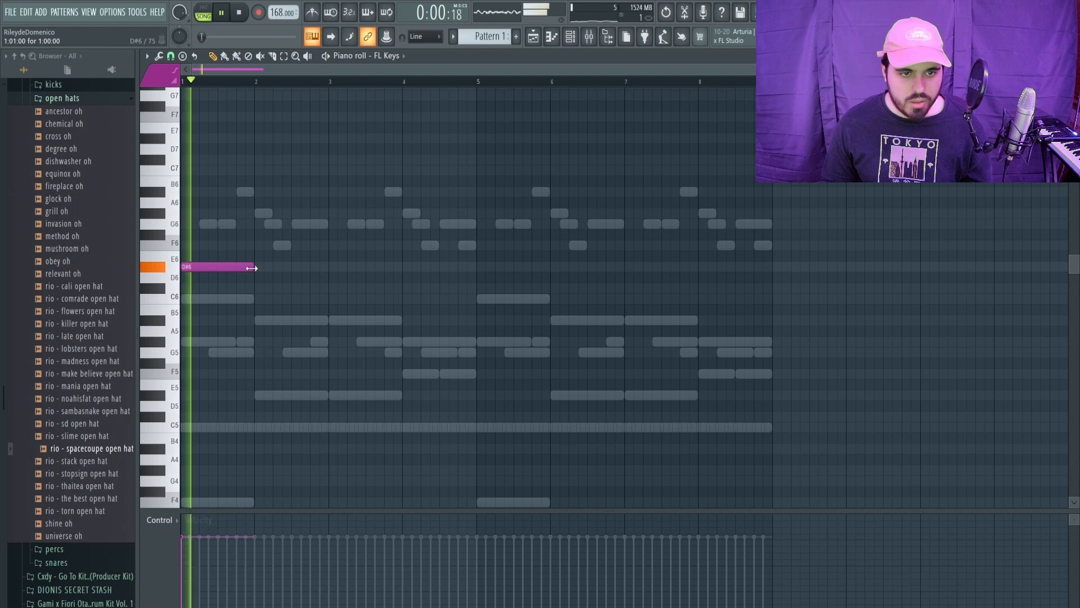
Step: Shorten the D#6 note to three beats, add a C6 note of equal length directly after it, and play the result
drag(250, 269, 287, 304)
click(223, 289)
key(space)
key(space)
key(space)
key(space)
key(space)
key(space)
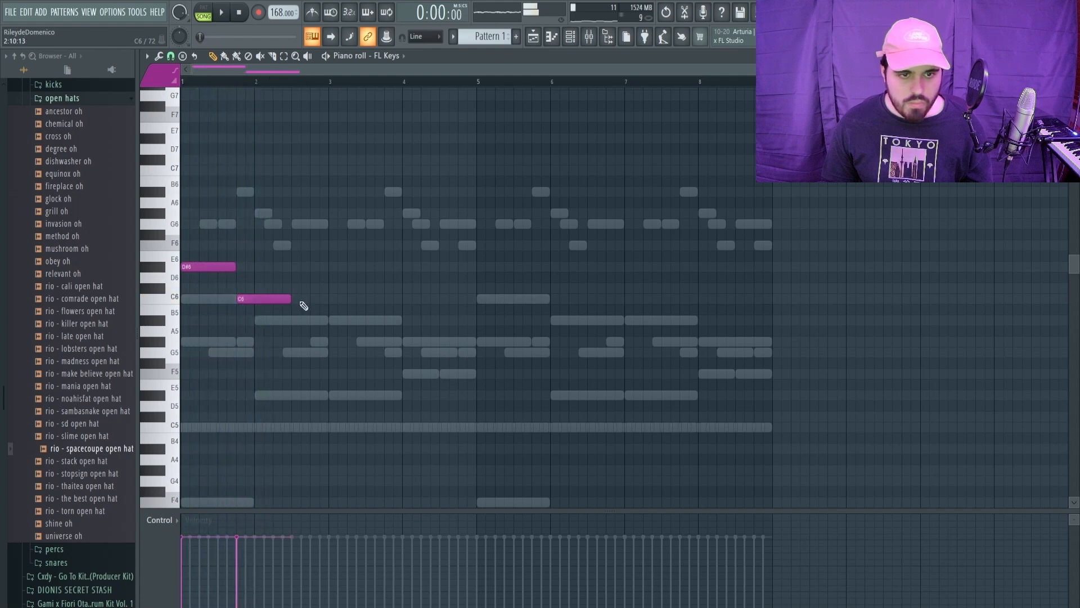
Step: Try a C#6 note after the C6 note during playback and remove it again
click(295, 288)
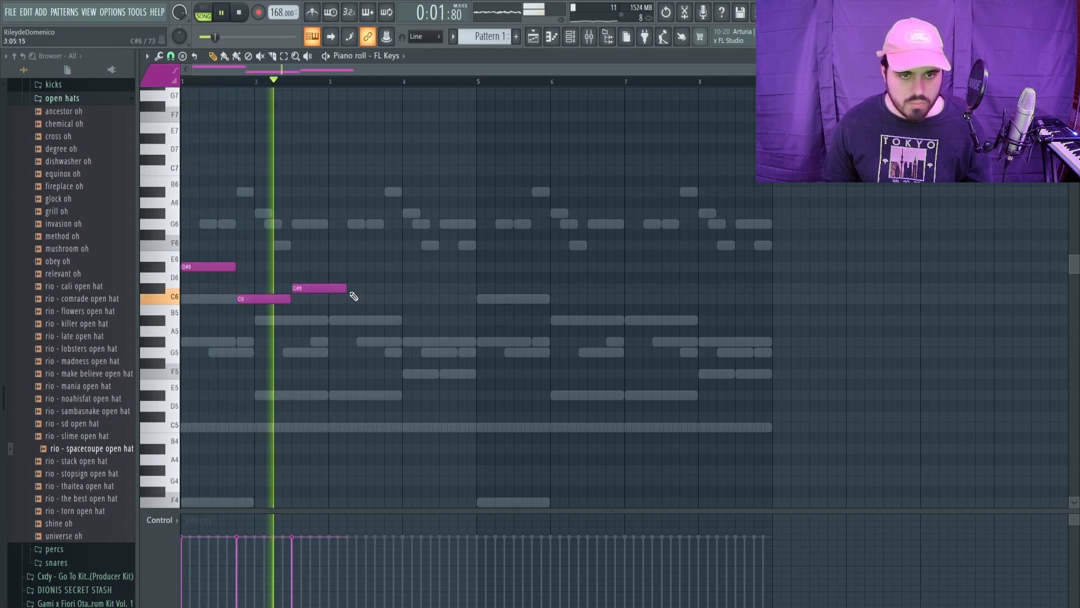
drag(345, 290, 328, 289)
right_click(309, 288)
key(space)
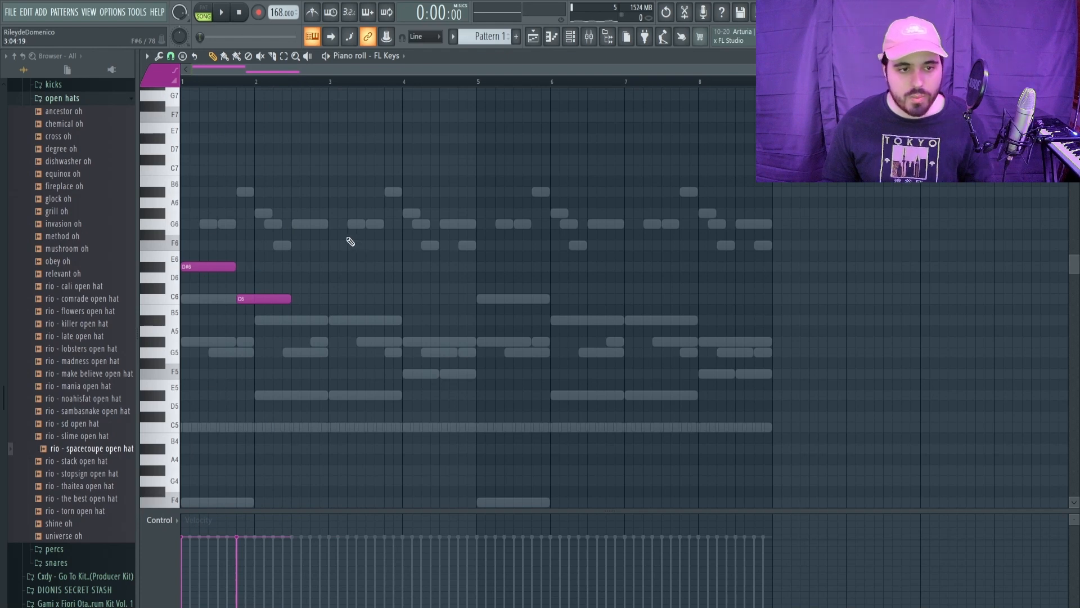
Step: Rework the C6 note into a short C6 and a short C#6 at the end of bar 1, followed by C6 on bar 2
key(space)
key(space)
key(space)
mouse_move(290, 299)
mouse_down()
mouse_move(206, 310)
mouse_move(327, 303)
mouse_move(294, 302)
mouse_up()
key(space)
key(space)
click(250, 288)
click(256, 299)
Step: During playback, add a second six-step C6 note in bar 2 and a four-step C#6 note filling the bar's end
key(space)
click(298, 300)
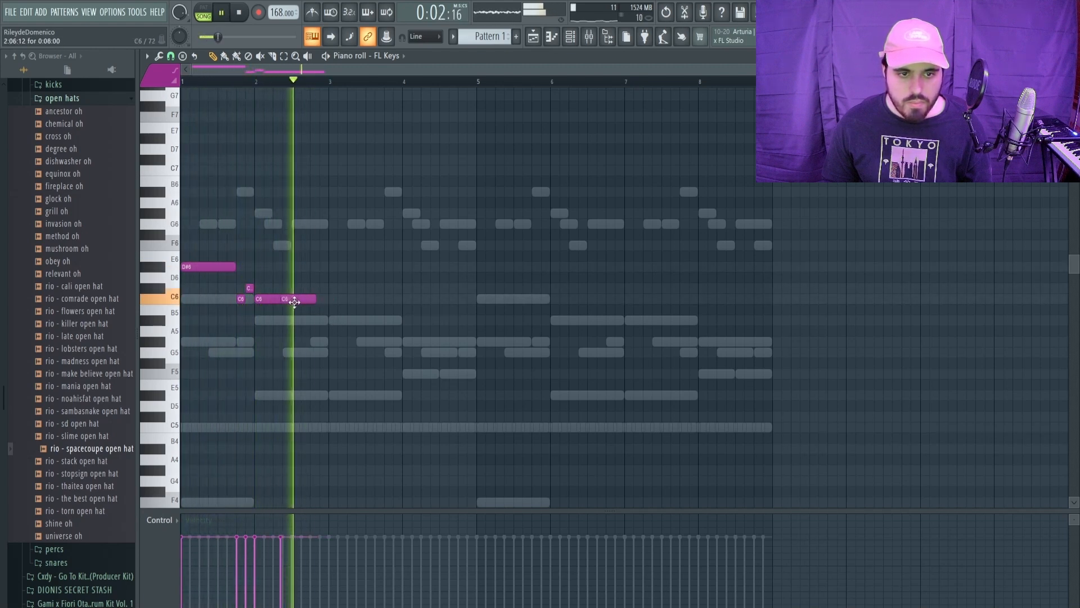
drag(316, 300, 309, 299)
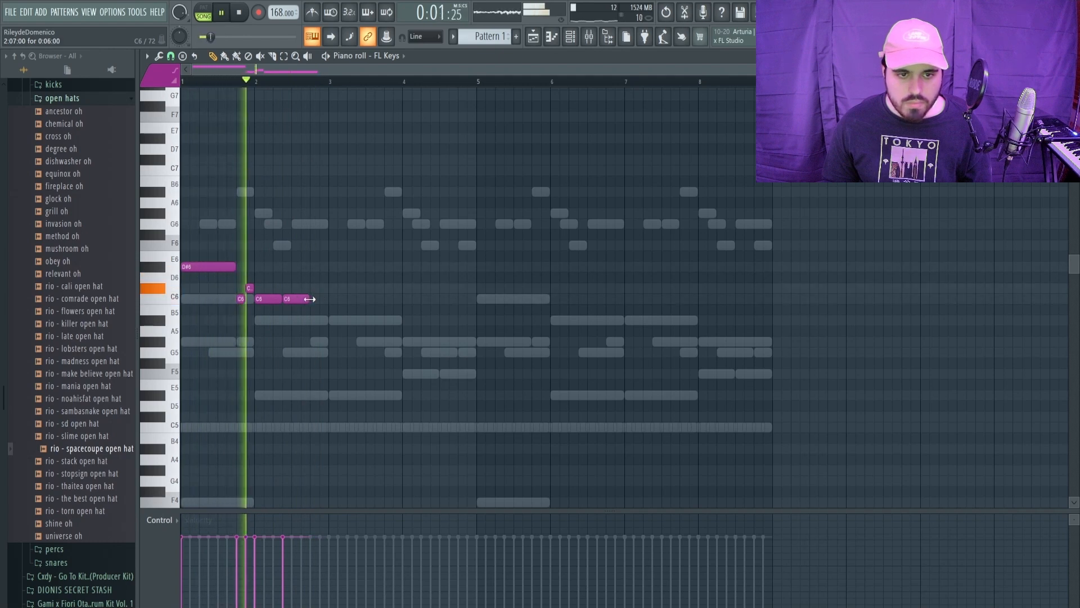
click(317, 287)
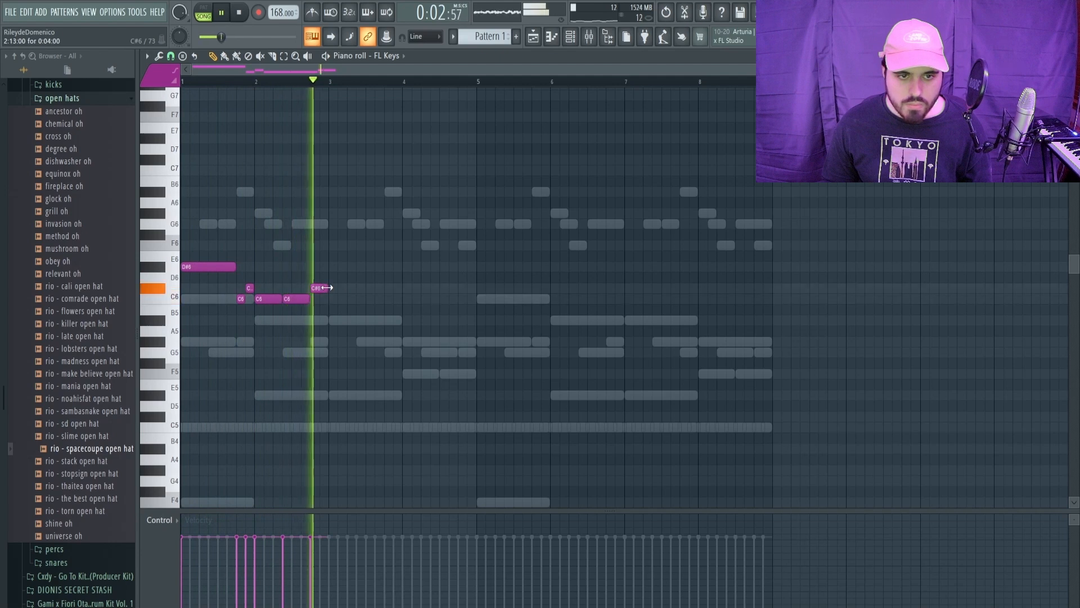
Step: Try a twelve-step D#6 note at the start of bar 3, play it, and remove it again
click(332, 289)
drag(345, 290, 381, 271)
key(space)
key(space)
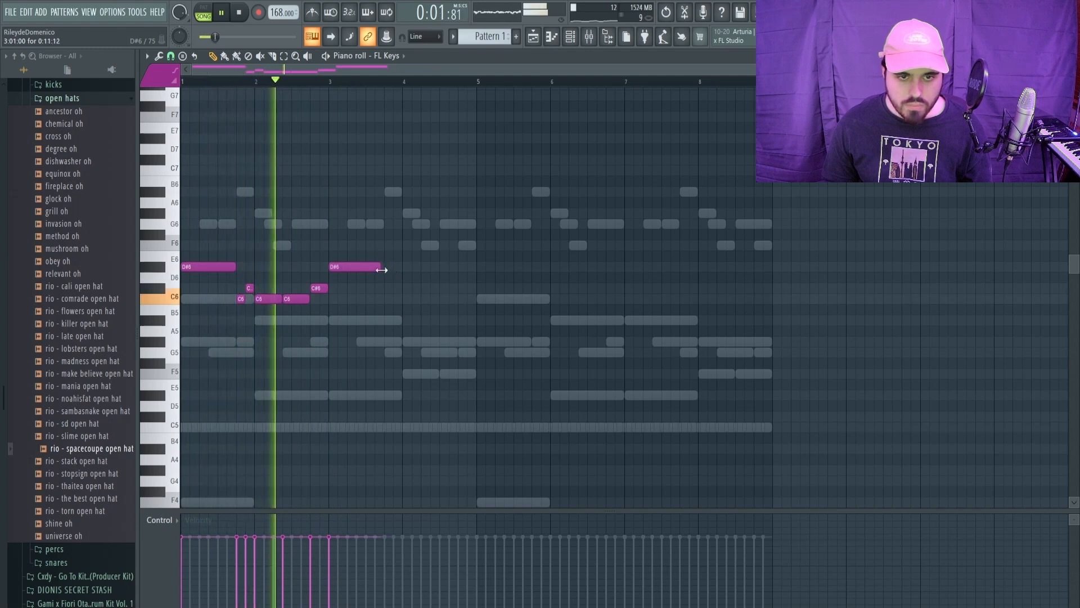
key(space)
right_click(358, 265)
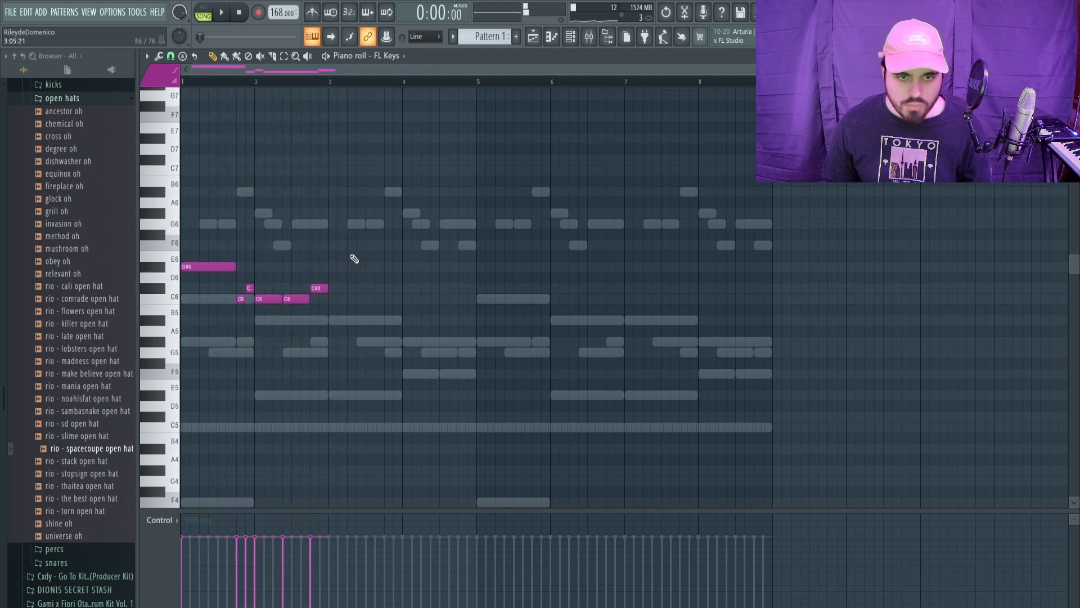
Step: Duplicate the two-bar phrase into bars 3 and 4, merge the first phrase's short notes into one longer C6, and play it
key(ctrl+a)
key(ctrl+b)
key(ctrl+d)
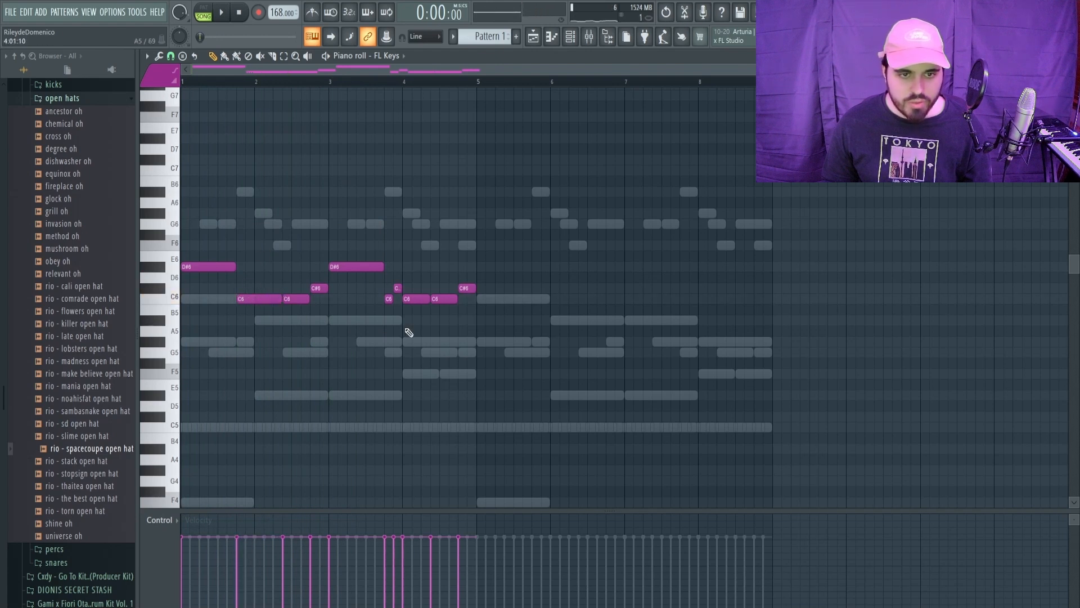
key(space)
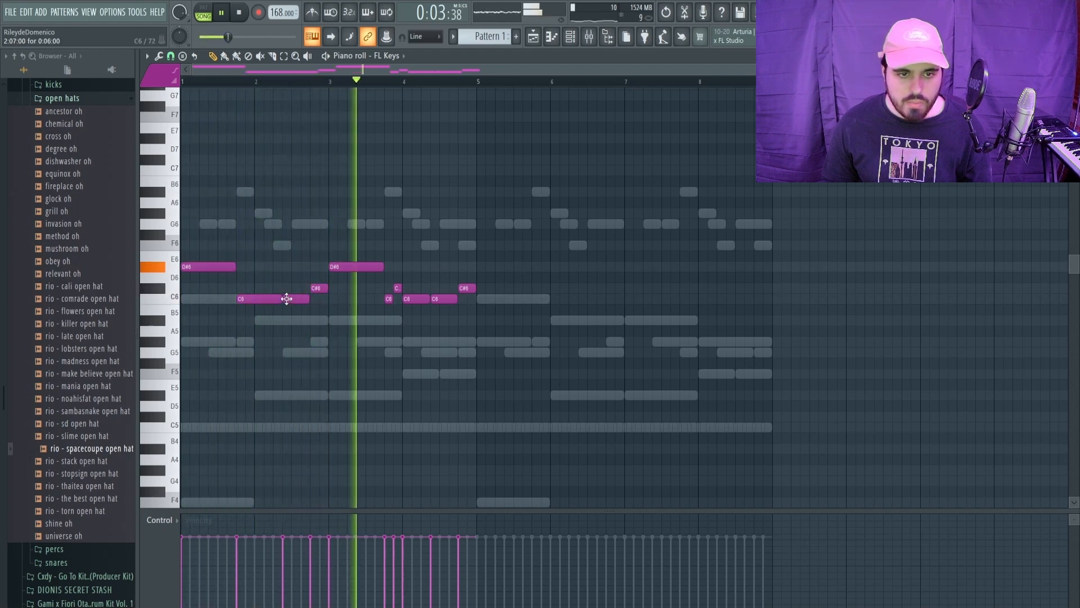
key(space)
key(space)
Step: Duplicate the four-bar melody into bars 5 to 8 and play the full eight bars
key(ctrl+a)
key(ctrl+b)
key(ctrl+d)
key(space)
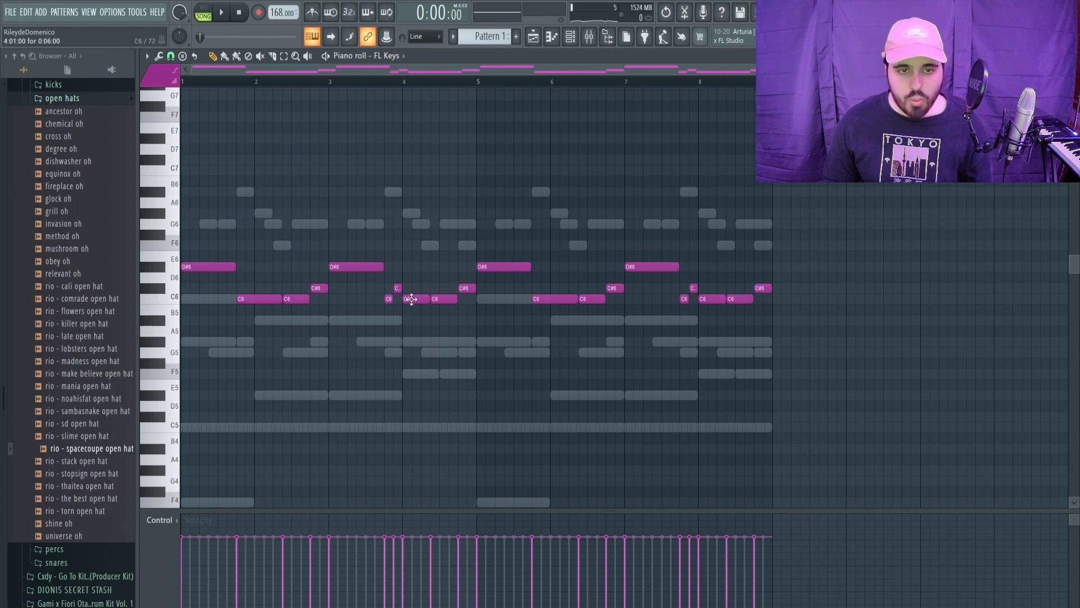
key(space)
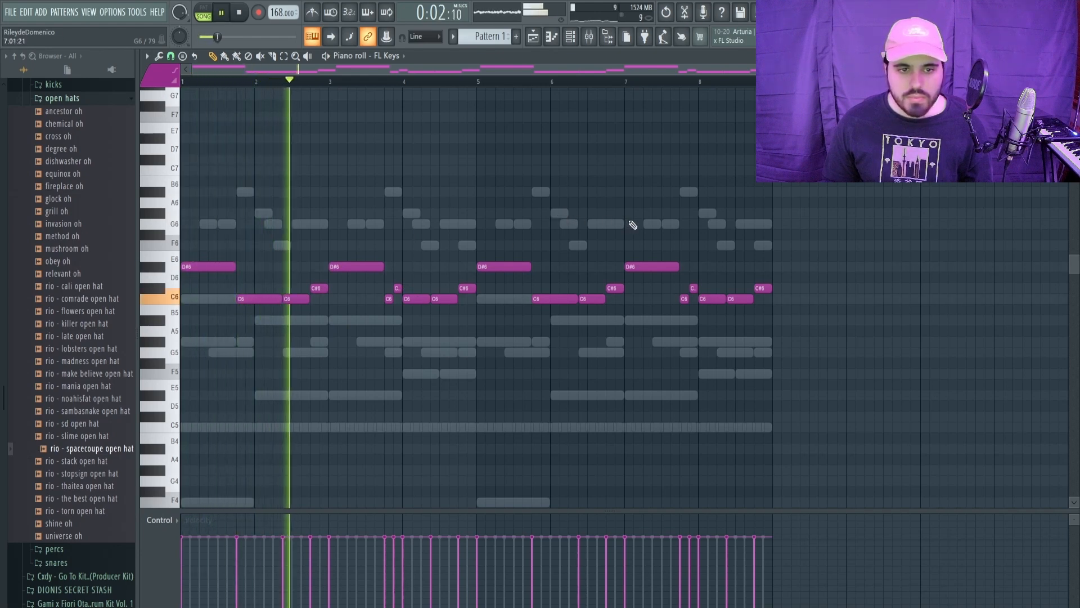
Step: Close the piano roll, replace the FL Keys instrument with ElectraX, and play the melody
key(F7)
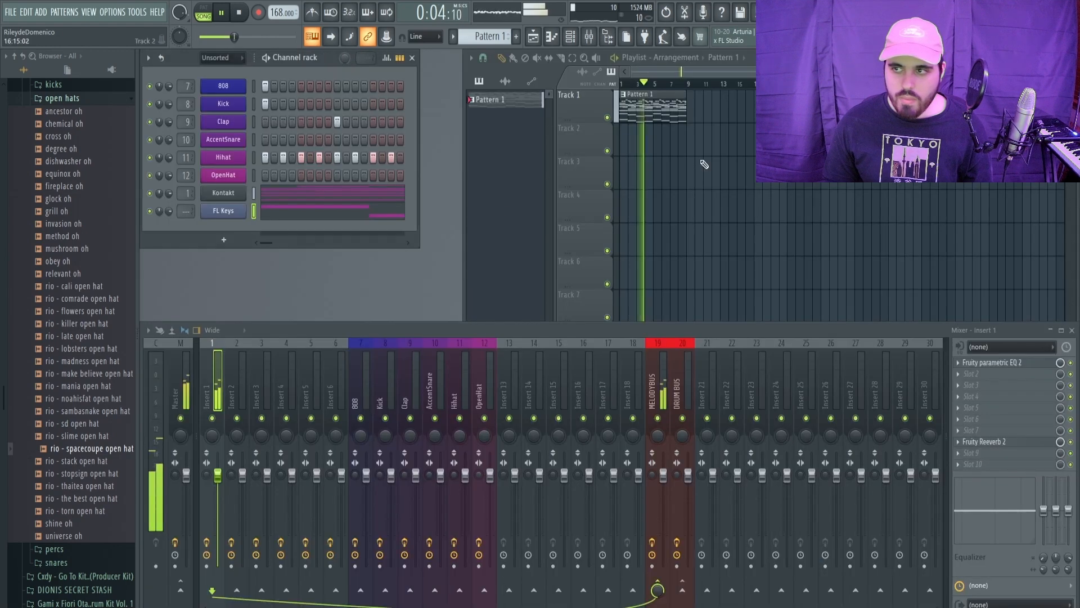
key(space)
right_click(223, 214)
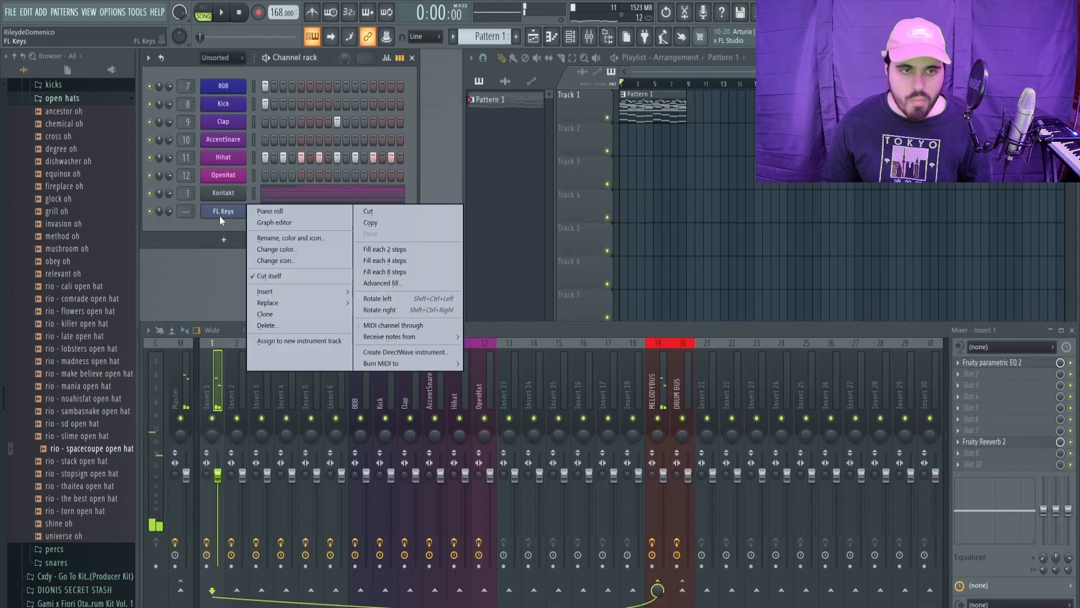
mouse_move(279, 306)
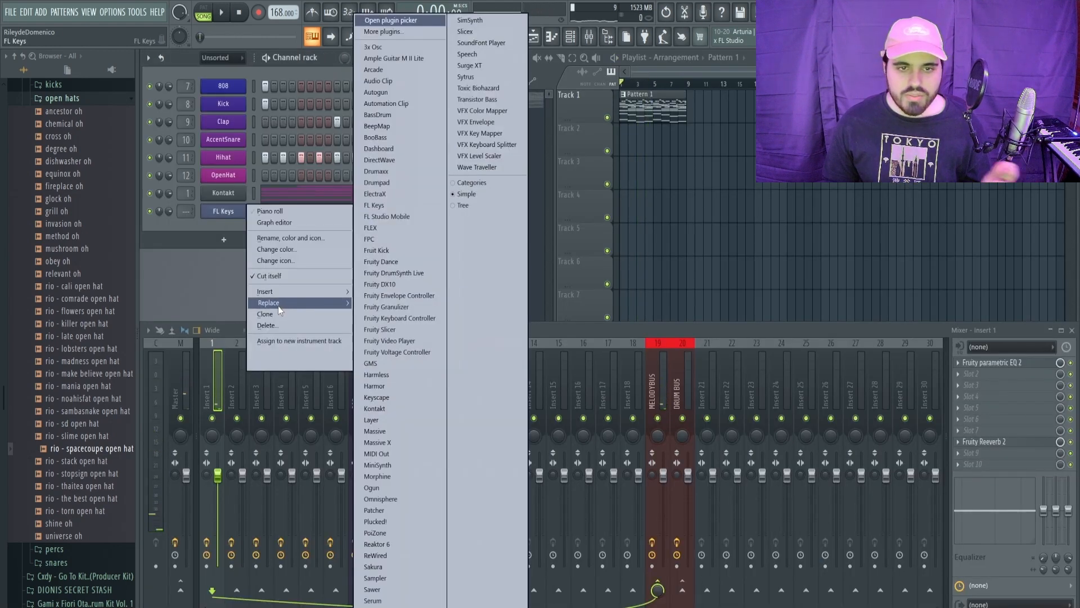
click(374, 194)
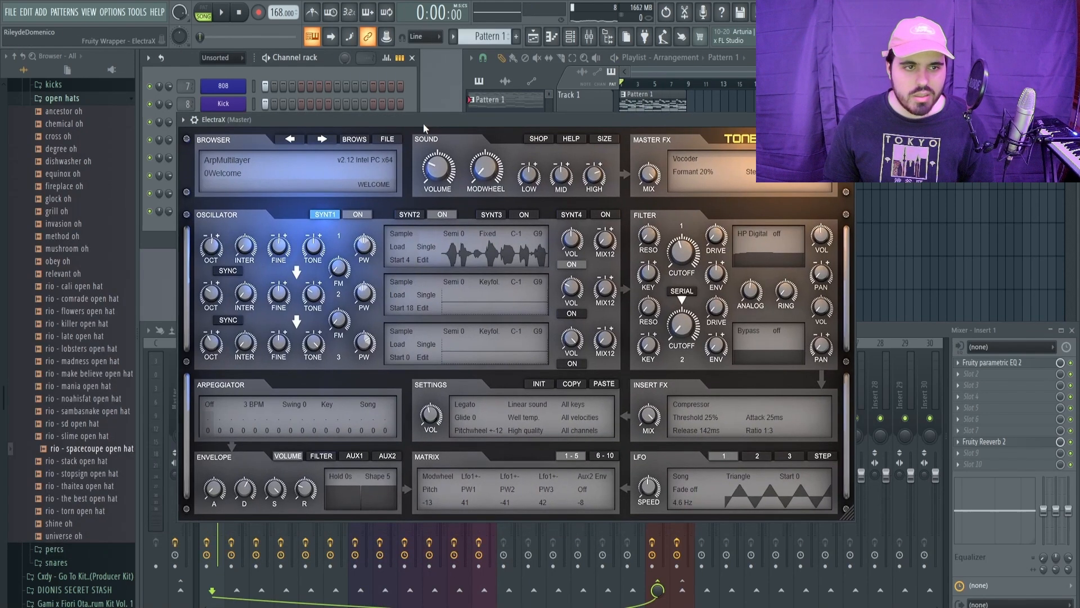
click(222, 12)
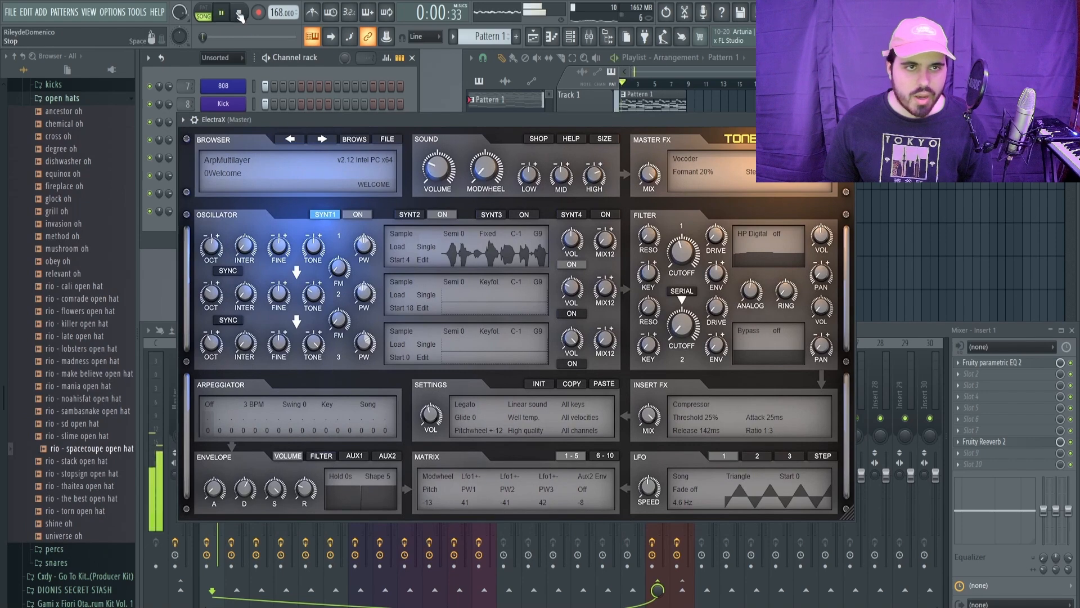
Step: Load the WavSupply Roy Major Leviathan bank in ElectraX, audition its Appoint patch, and move the plugin window below the channel rack
click(225, 158)
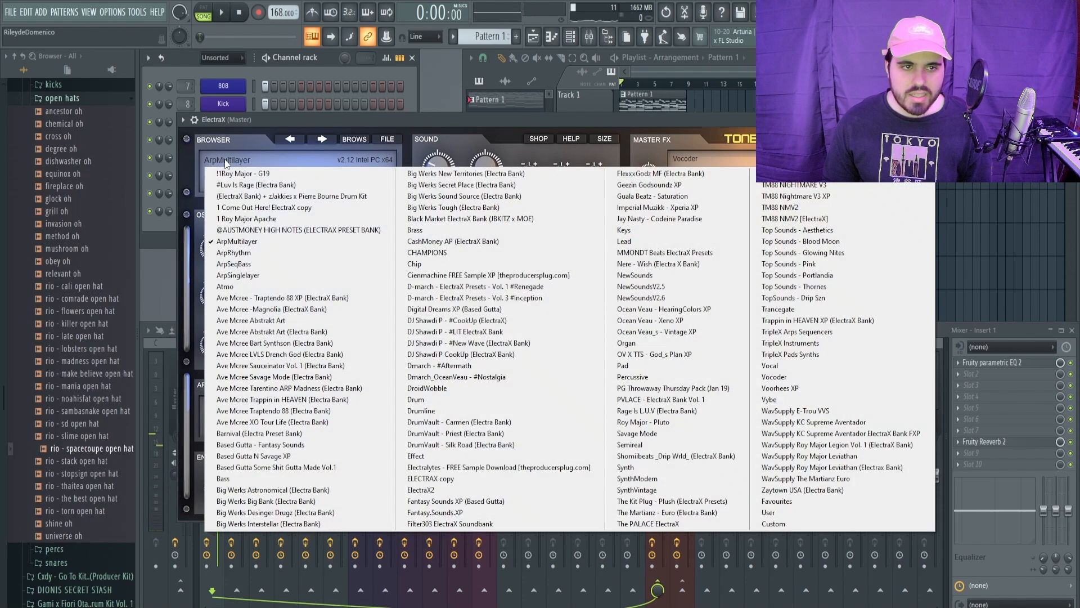
click(800, 459)
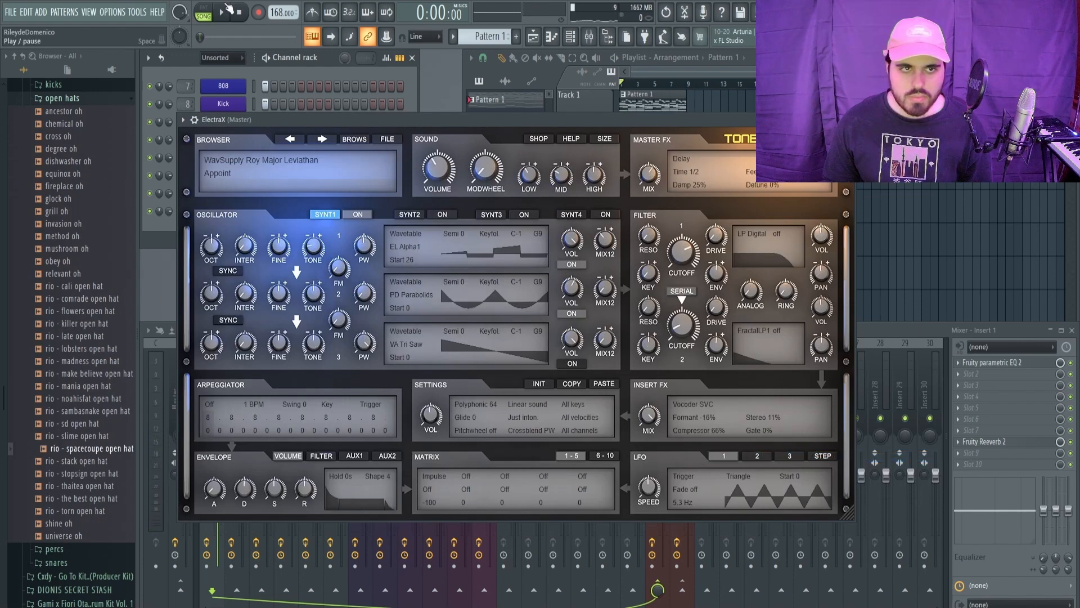
click(225, 10)
drag(321, 118, 309, 236)
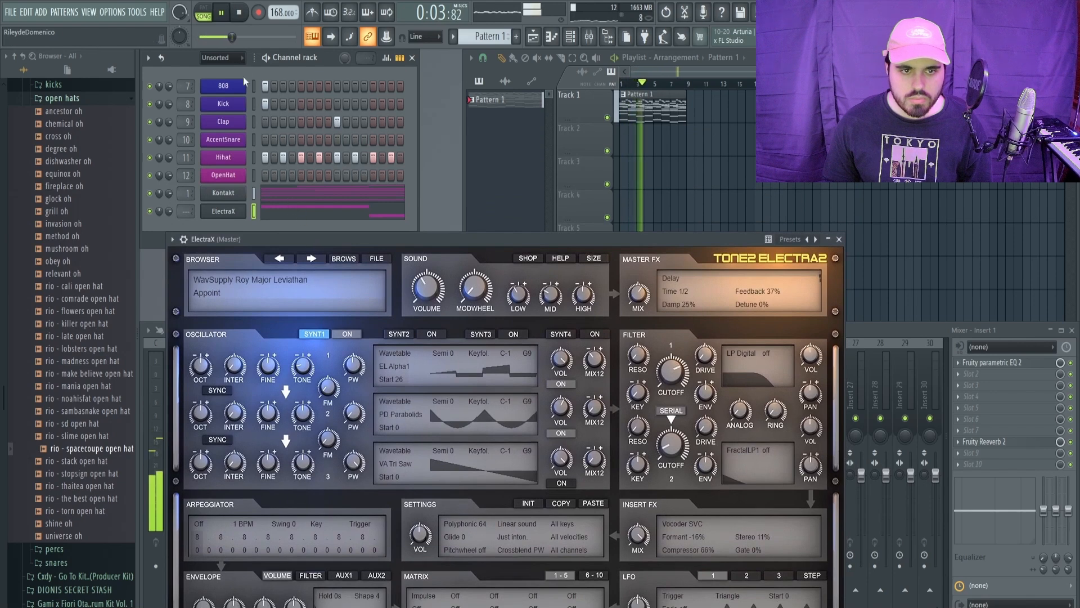
key(space)
Step: Browse the bank's patches, audition New House For Momma, and load Lead - Fuzzy during playback
click(343, 259)
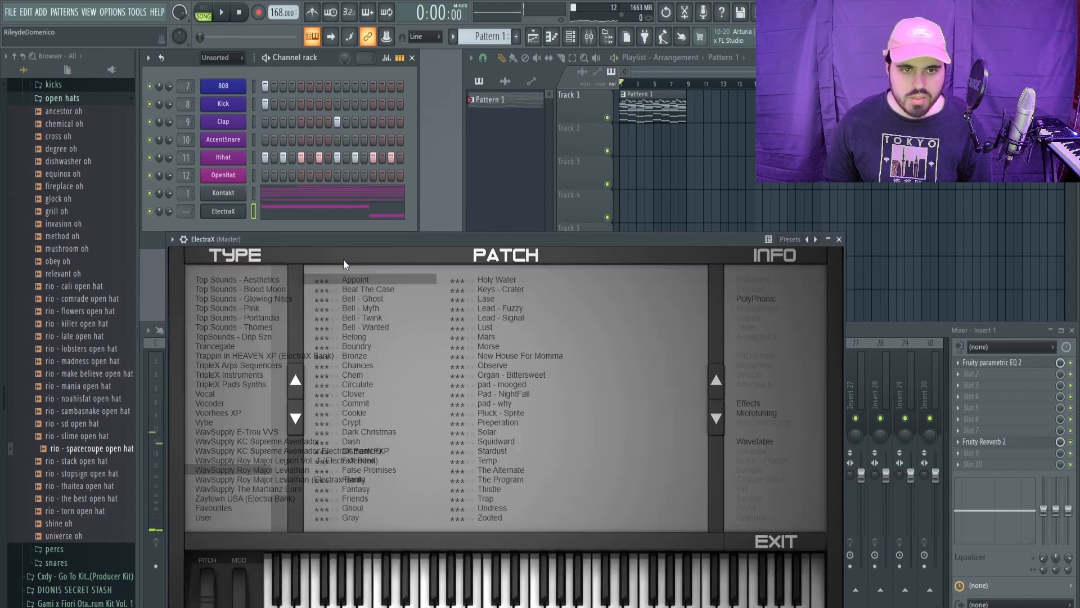
click(511, 355)
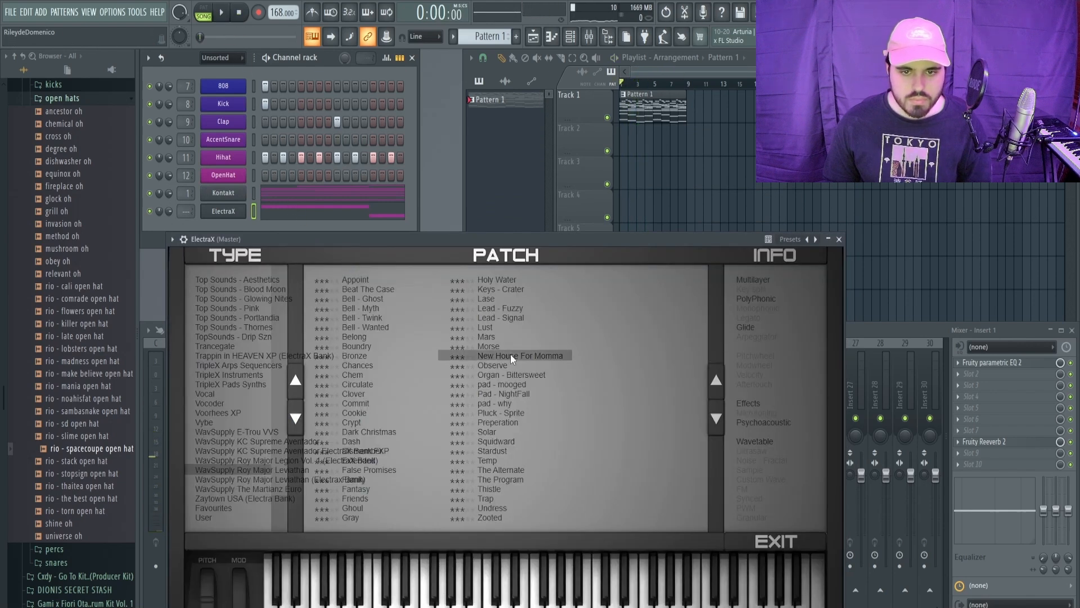
click(230, 15)
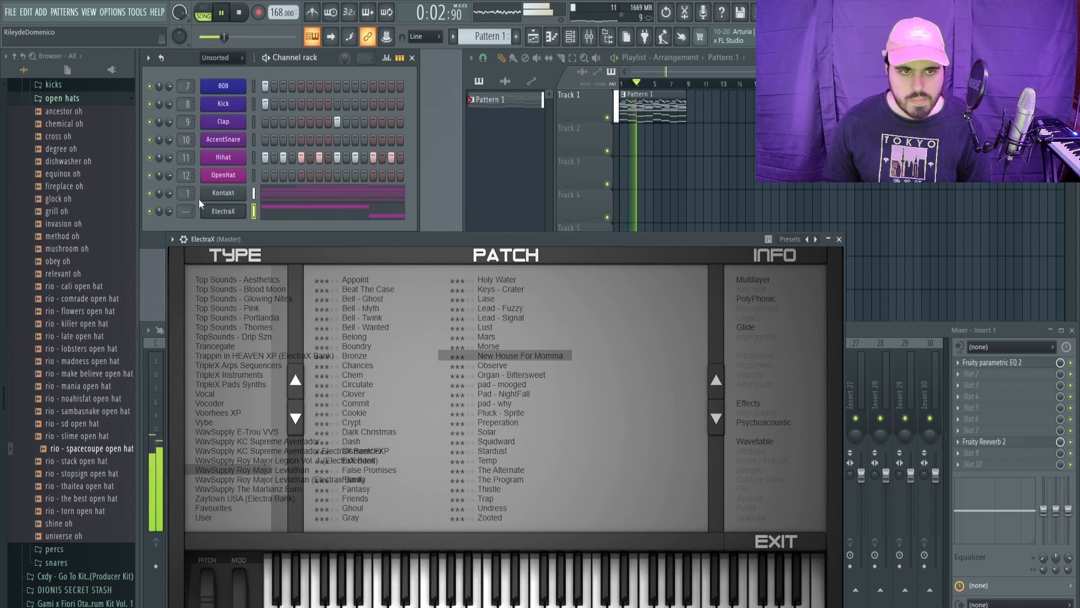
click(508, 308)
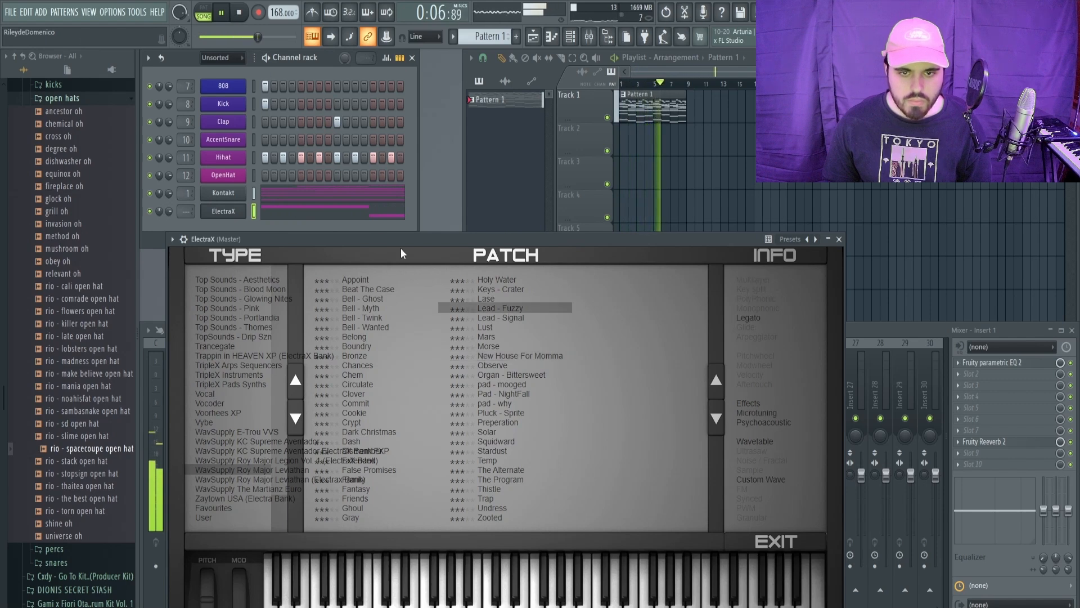
Step: Close the ElectraX window, transpose all of its melody notes up one octave in the piano roll, and play the result
key(F7)
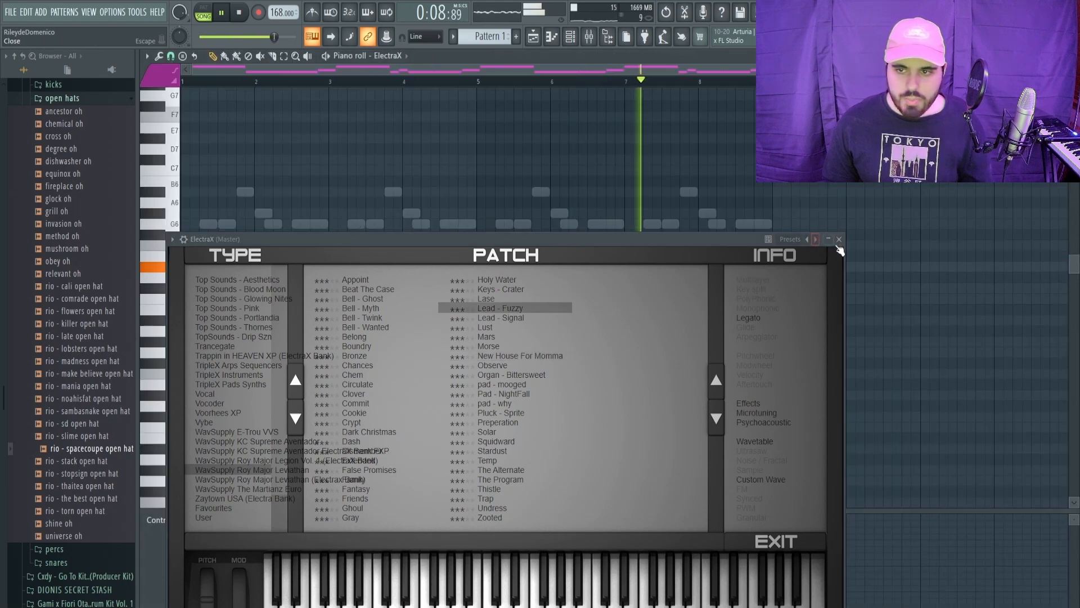
key(Escape)
key(space)
key(ctrl+a)
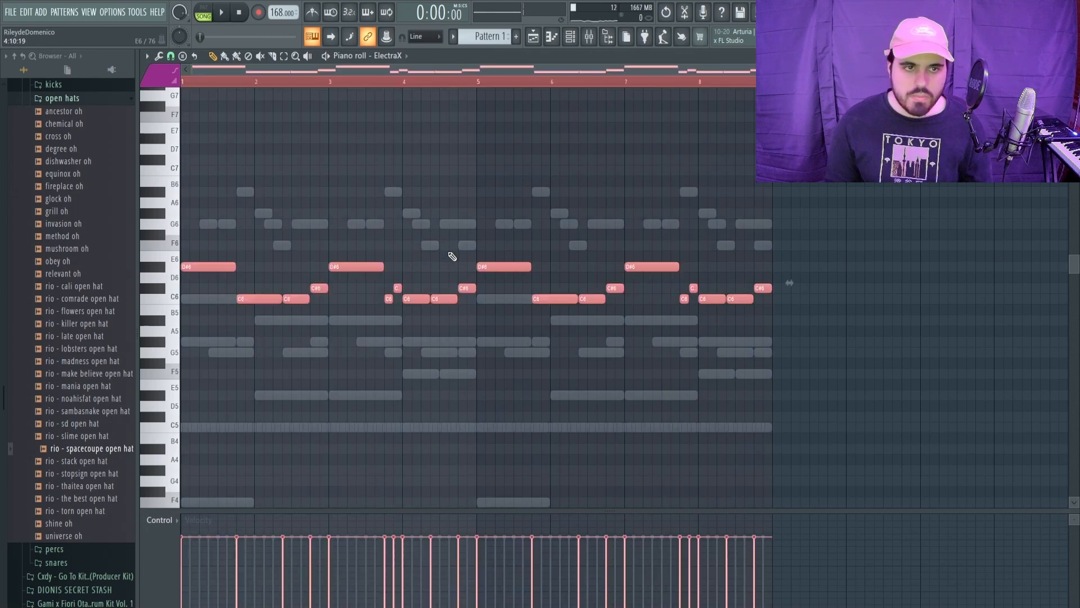
key(ctrl+Up)
key(space)
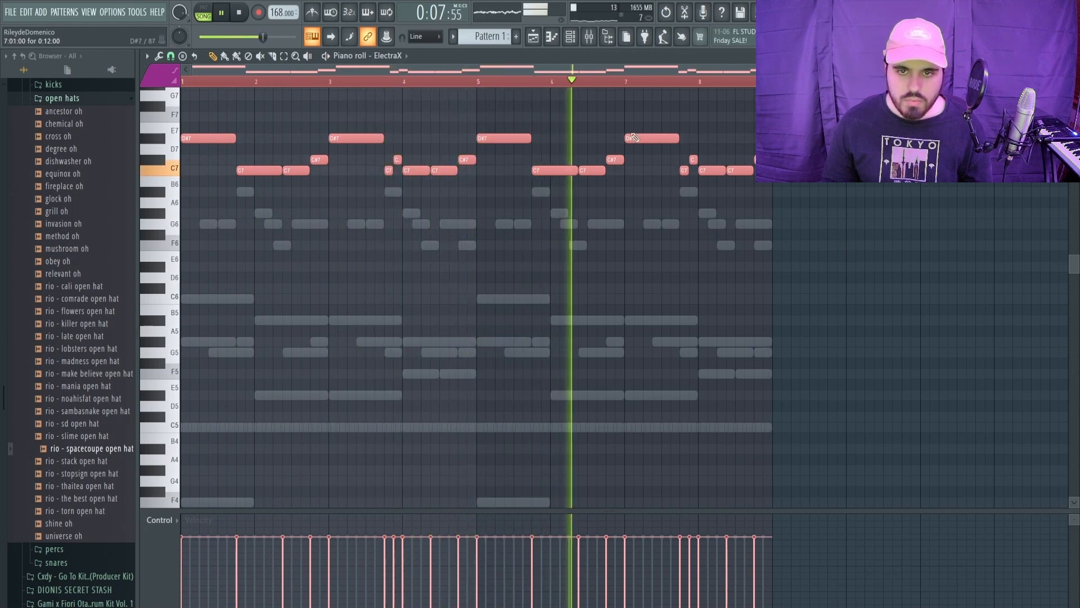
ctrl+click(651, 90)
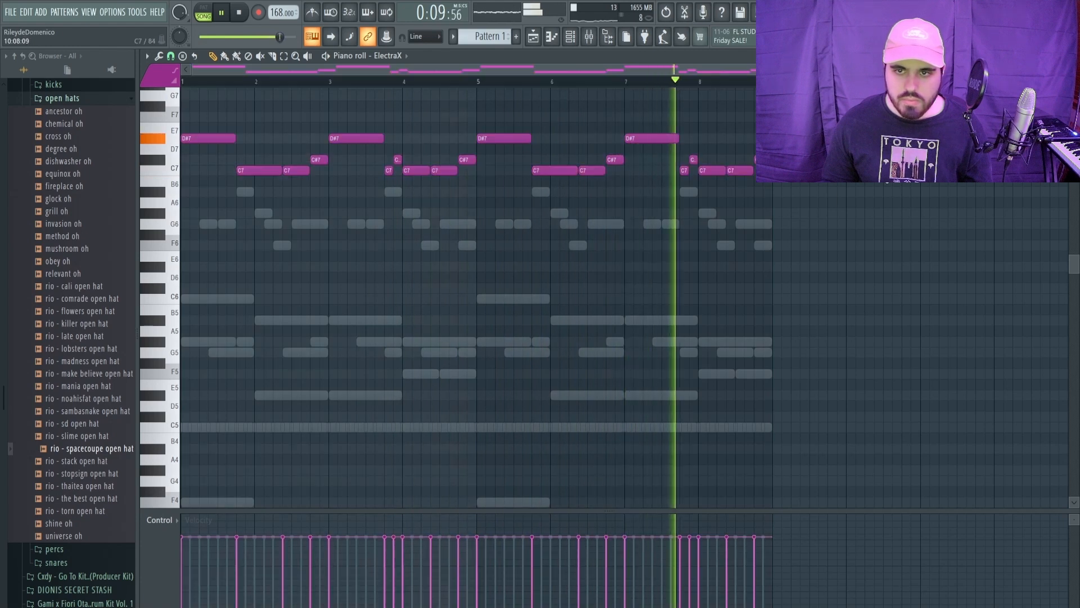
key(space)
key(space)
Step: Close the piano roll, clone the ElectraX channel, and play the cloned melody layer
click(1072, 55)
key(space)
right_click(221, 210)
click(265, 314)
drag(710, 248, 685, 128)
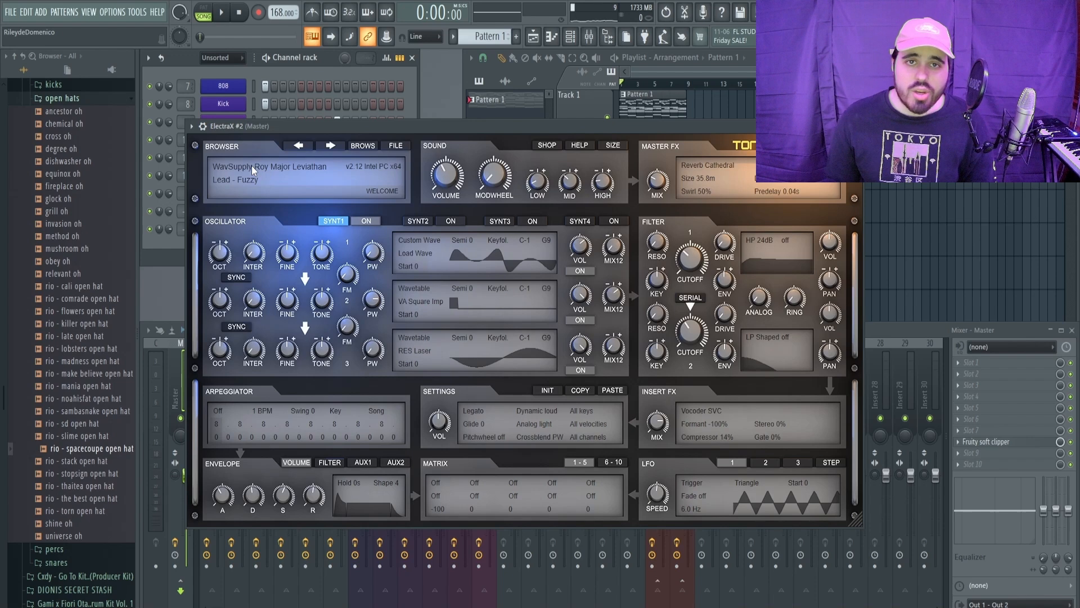
key(space)
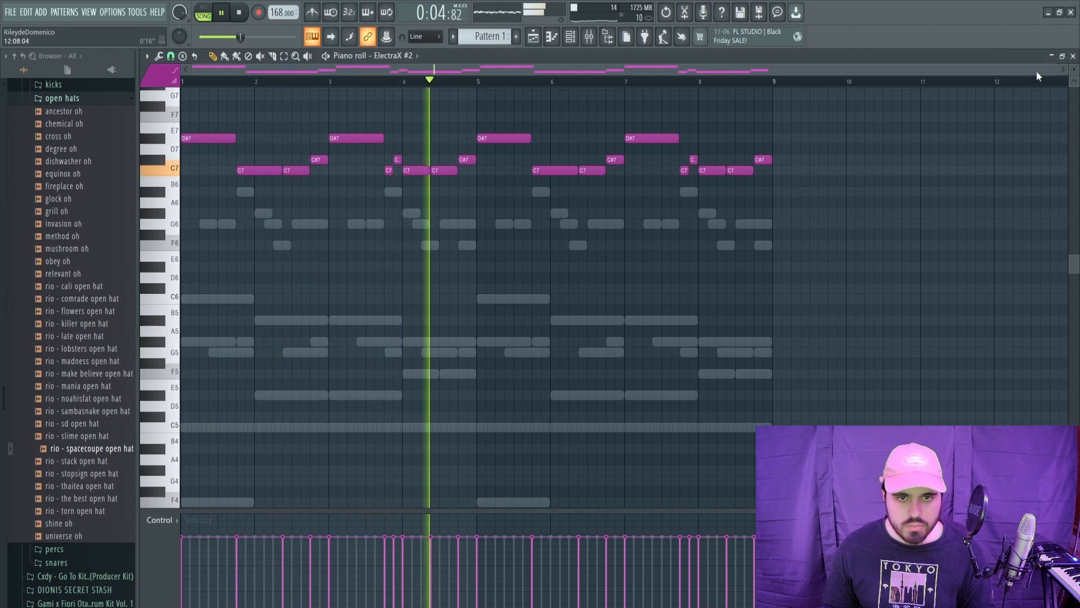
Step: Close the piano roll, route ElectraX to mixer track 2 and ElectraX #2 to track 3, and check the layers during playback
click(1073, 57)
key(space)
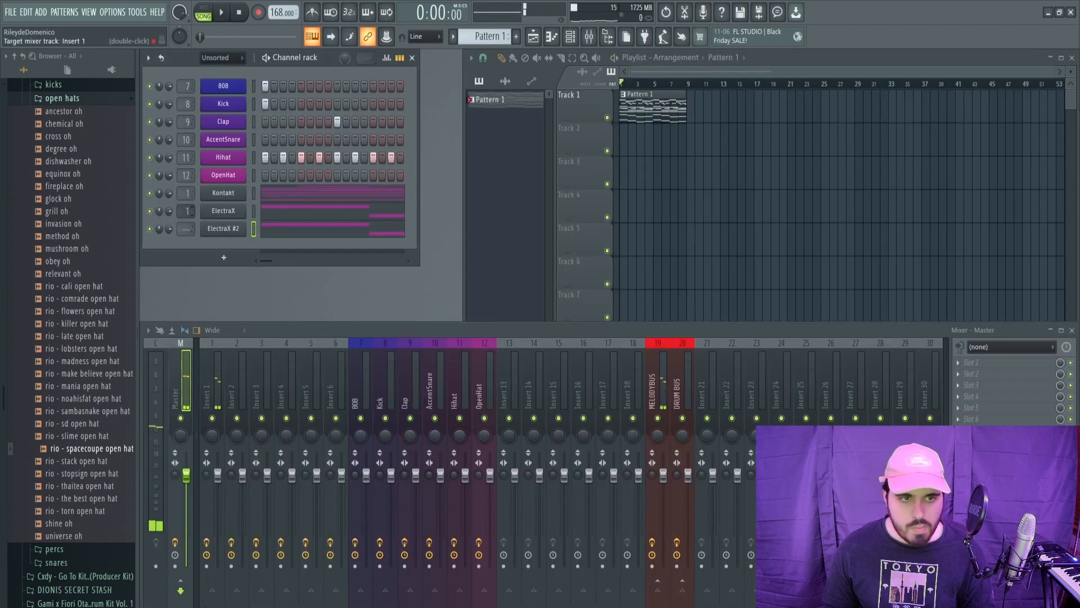
double_click(186, 211)
double_click(186, 229)
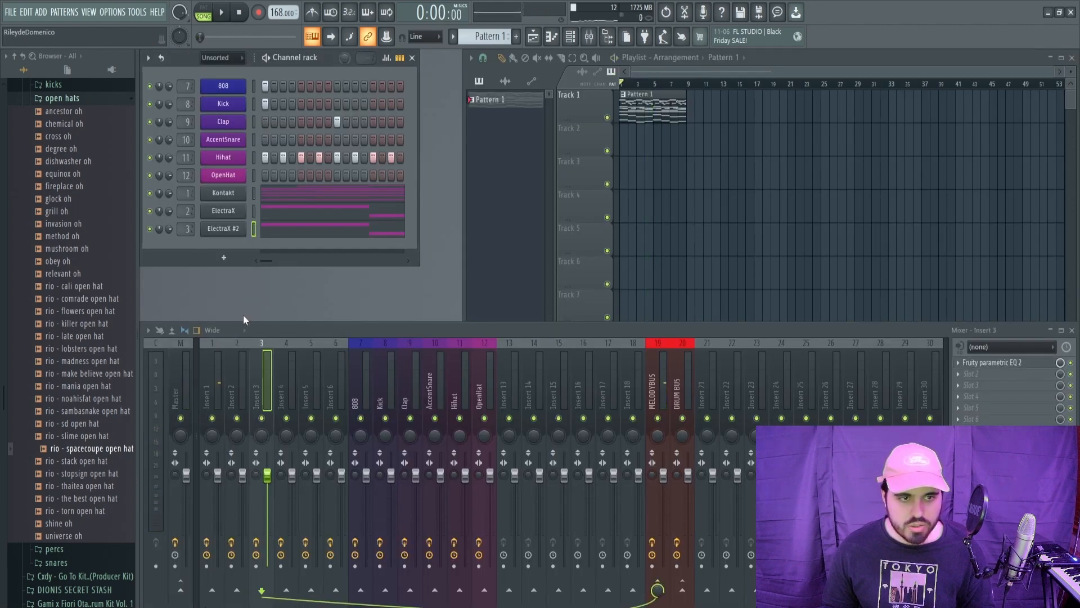
key(space)
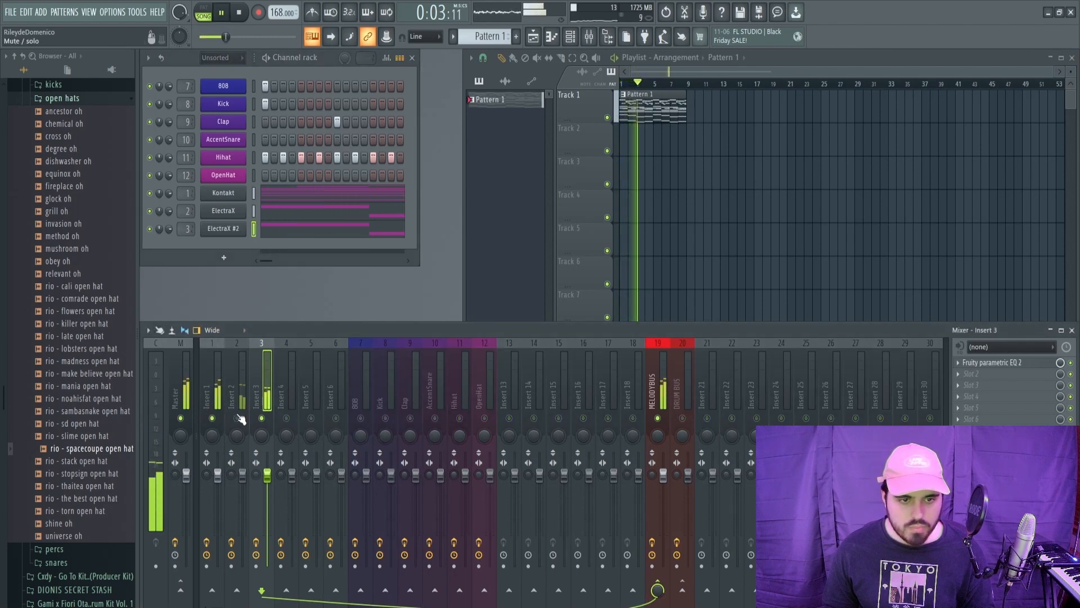
key(space)
right_click(212, 417)
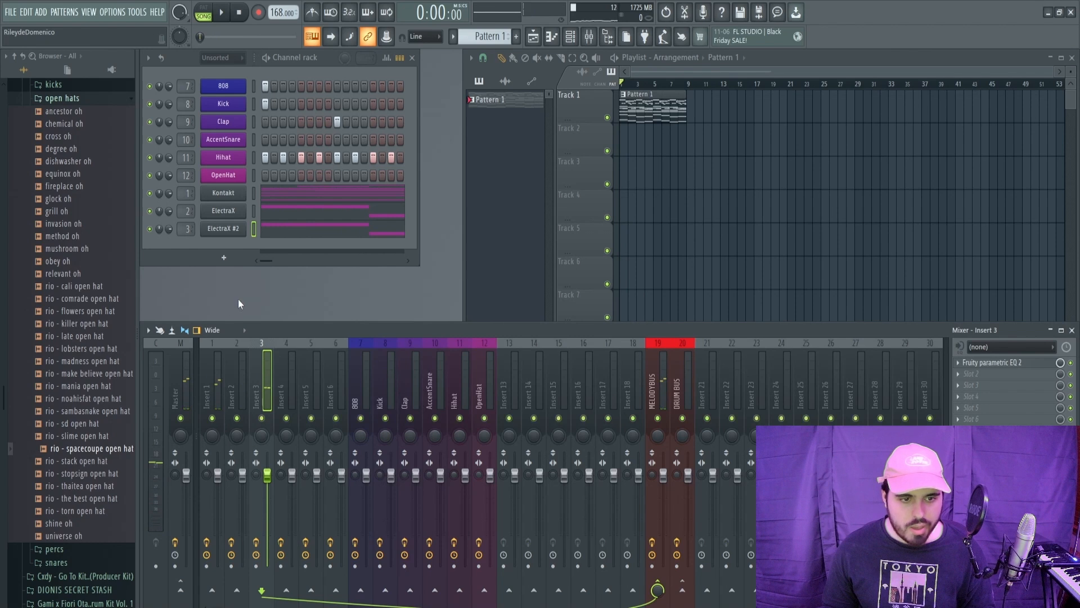
Step: Clone the ElectraX #2 channel, close the clone's plugin window, and route it to mixer track 4
right_click(225, 229)
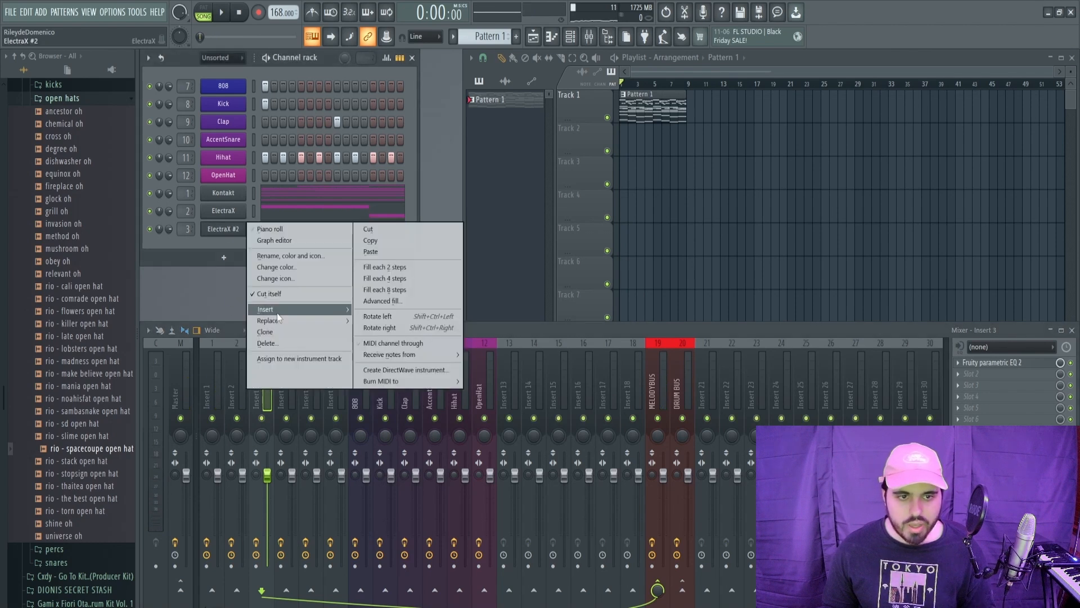
click(270, 331)
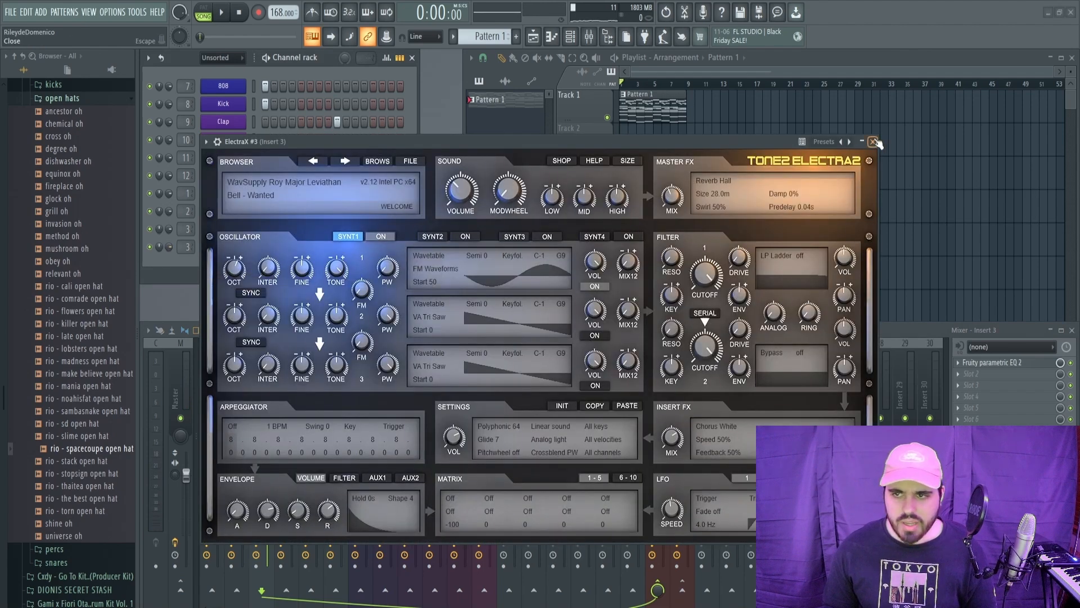
click(875, 142)
scroll(187, 247, up, 1)
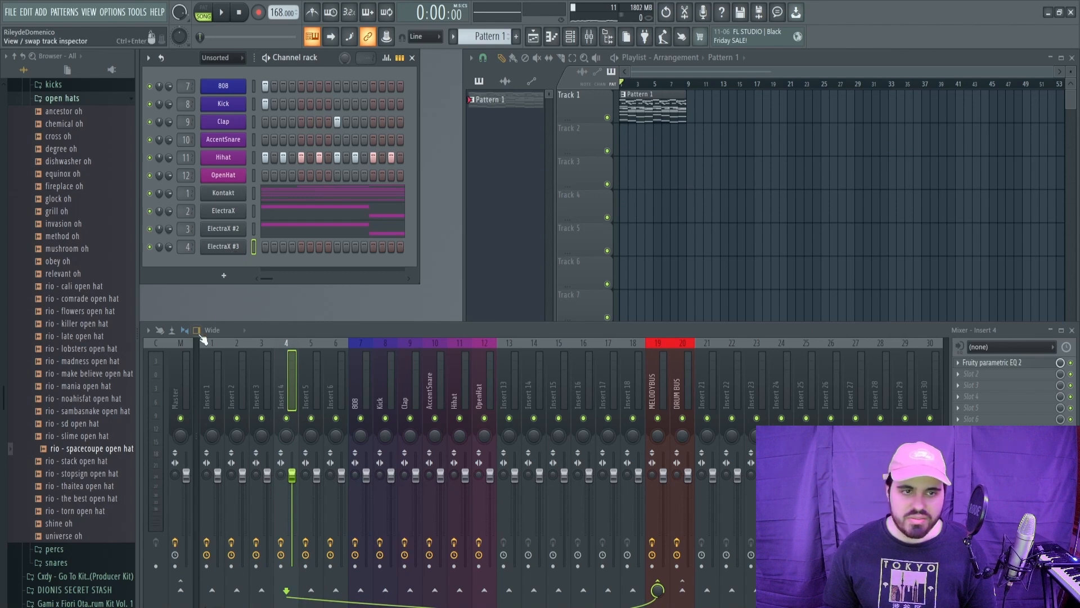
Step: Load the Lust patch in ElectraX #3 and close the plugin window
click(231, 248)
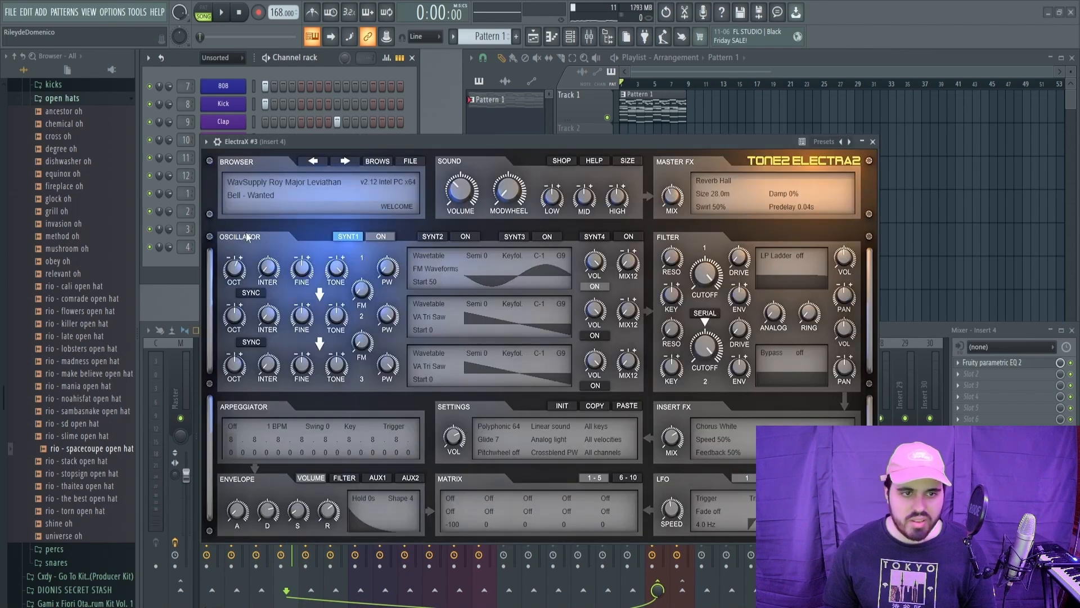
click(378, 162)
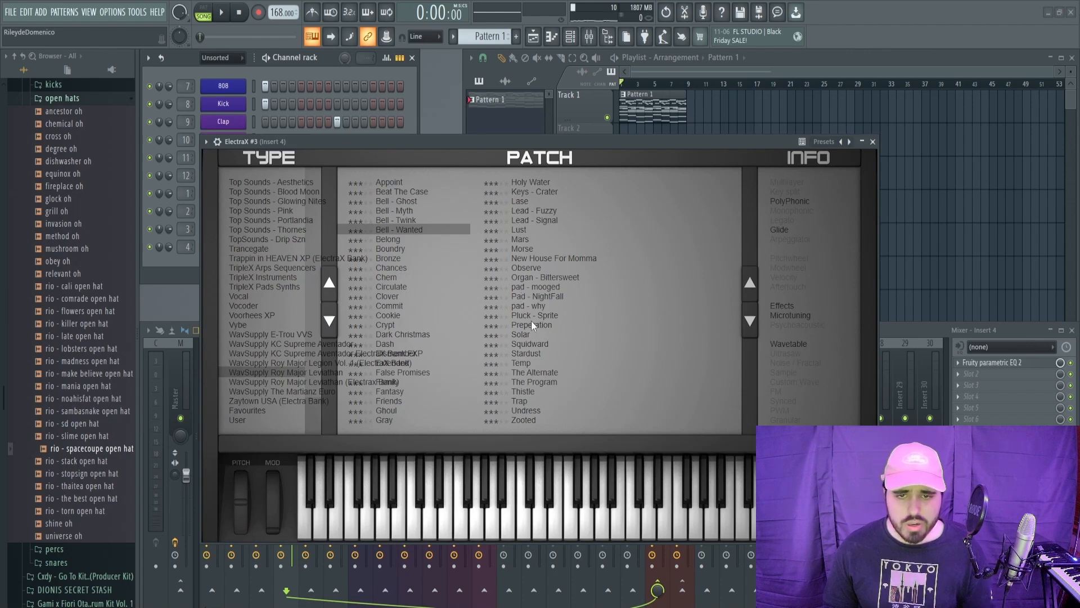
click(521, 231)
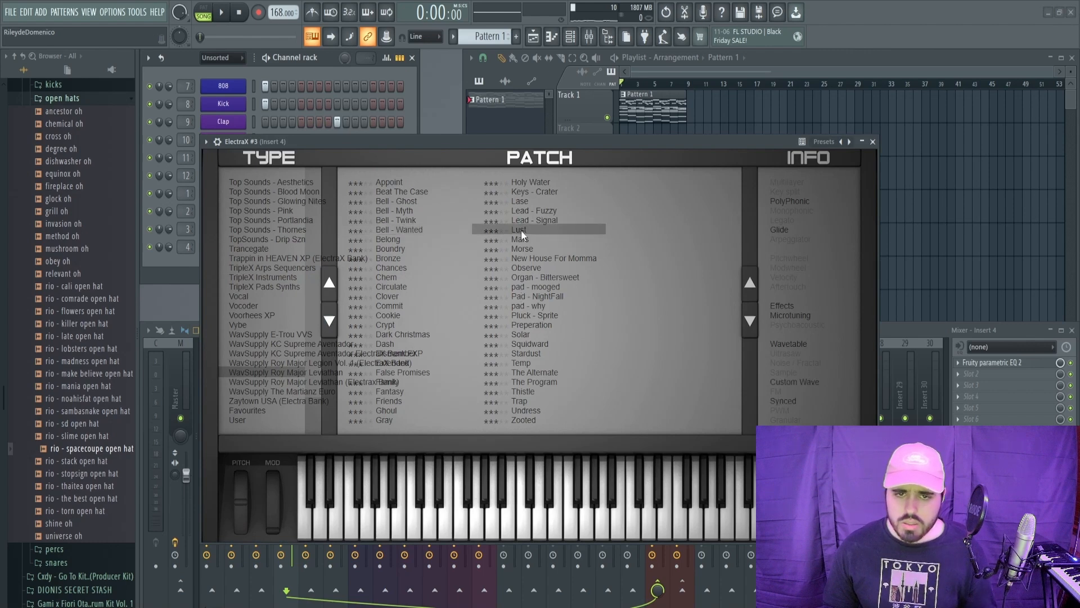
click(872, 142)
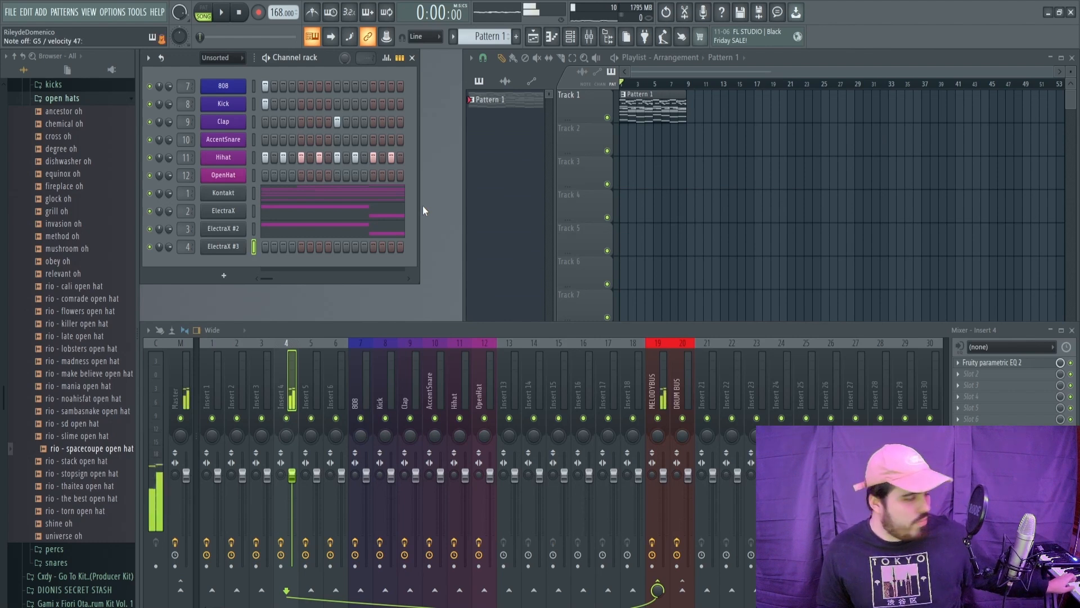
Step: Copy the Kontakt melody notes into ElectraX #3 and play them with mixer insert 4 soloed
click(253, 193)
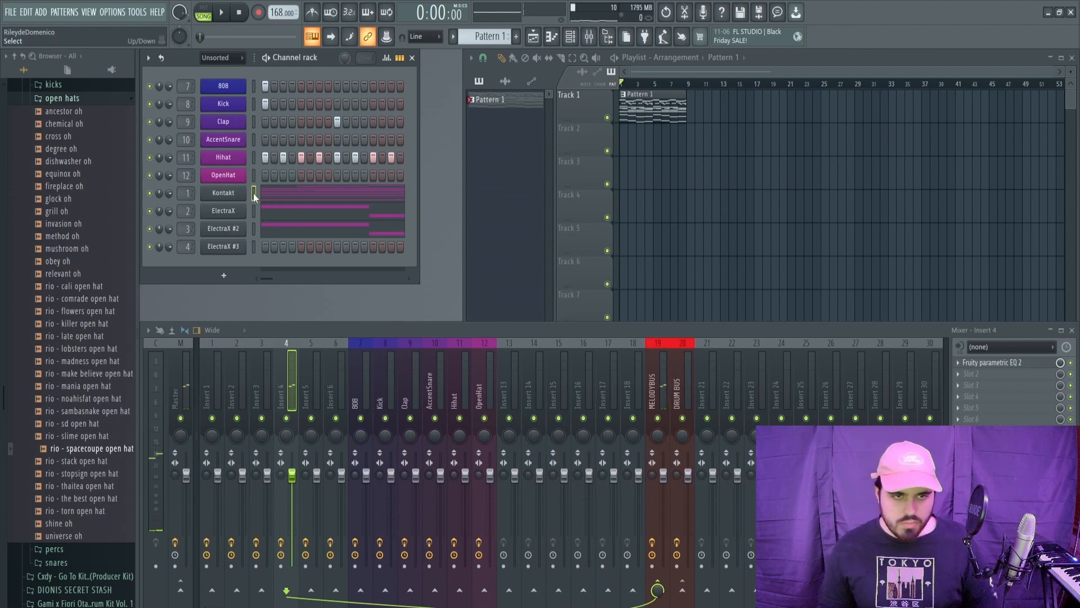
key(ctrl+v)
key(space)
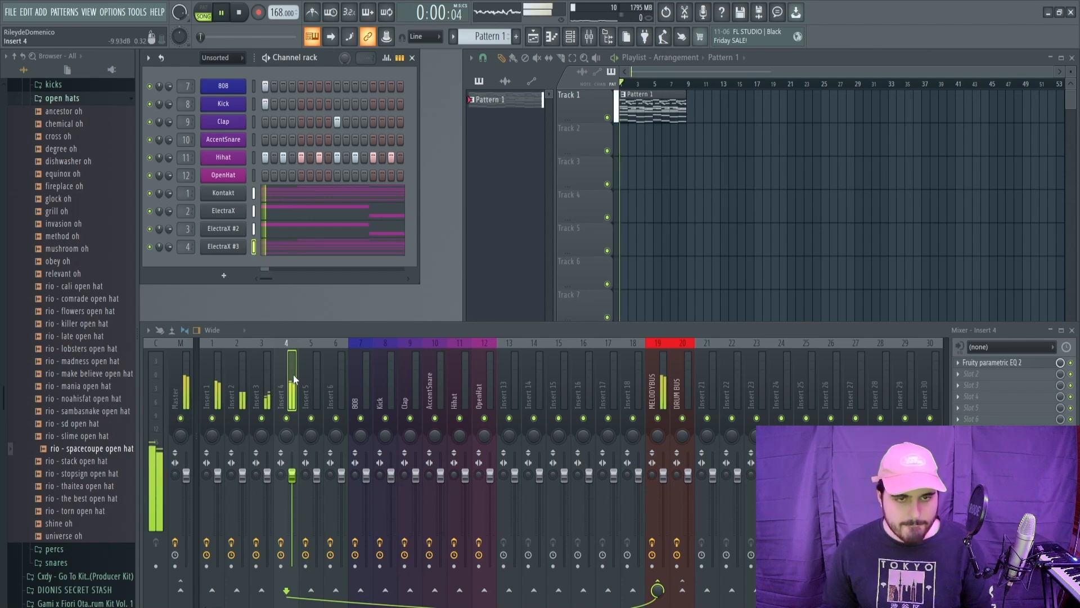
key(space)
right_click(288, 417)
key(space)
Step: Audition the WavSupply Roy Major Leviathan patches in ElectraX #3 during playback, settle on False Promises, and close the plugin window
click(224, 246)
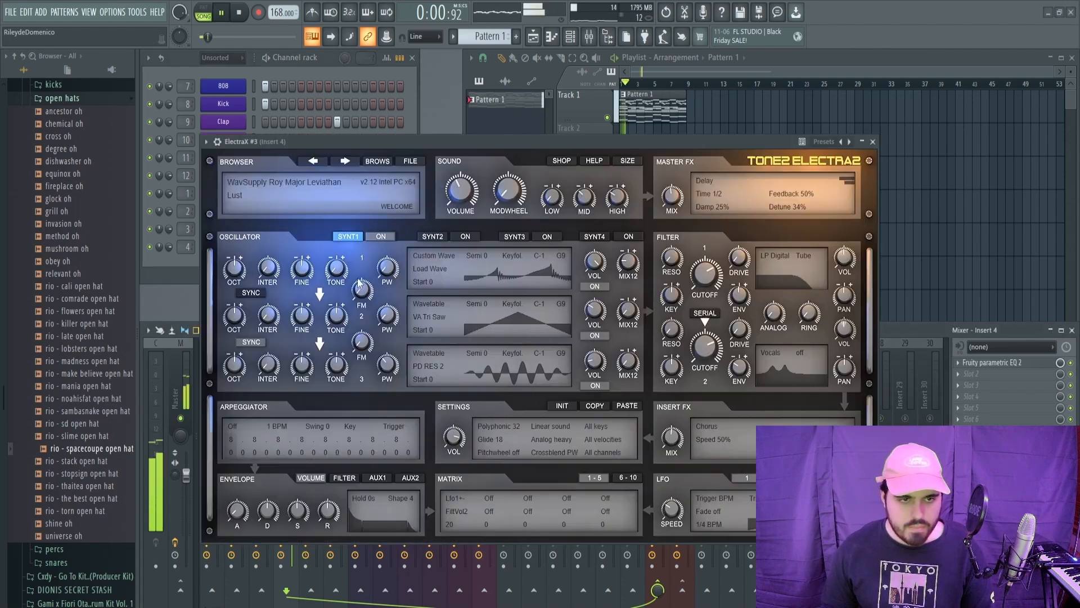
click(338, 186)
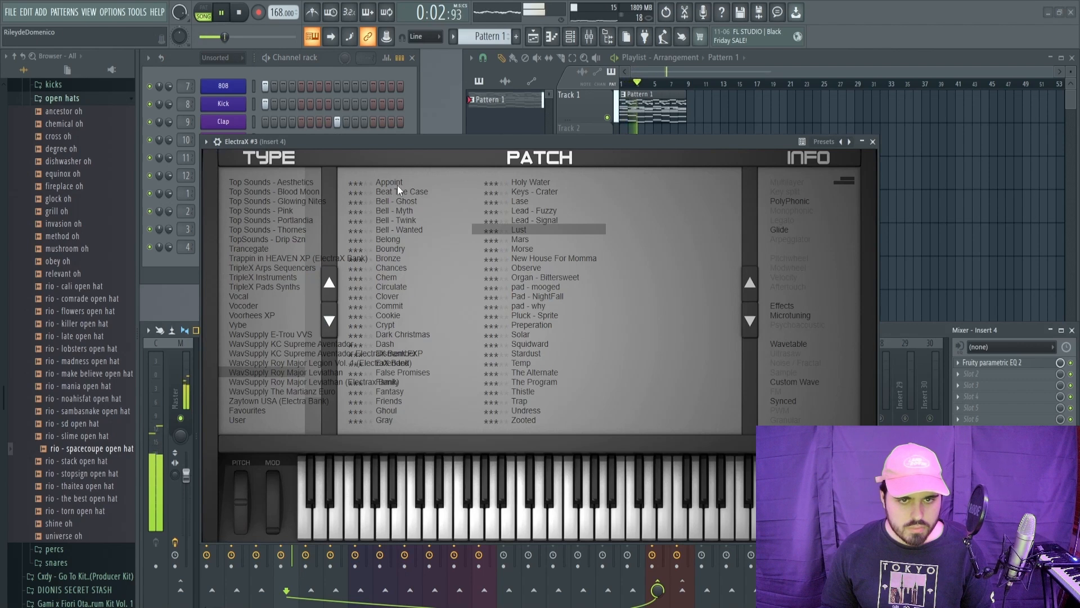
click(396, 184)
click(729, 321)
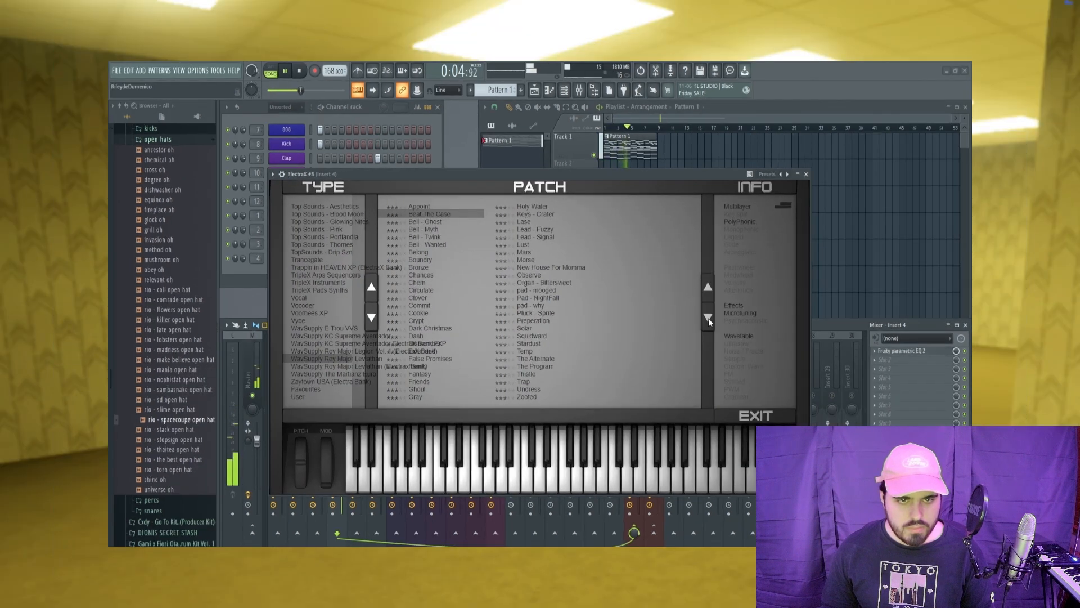
click(729, 321)
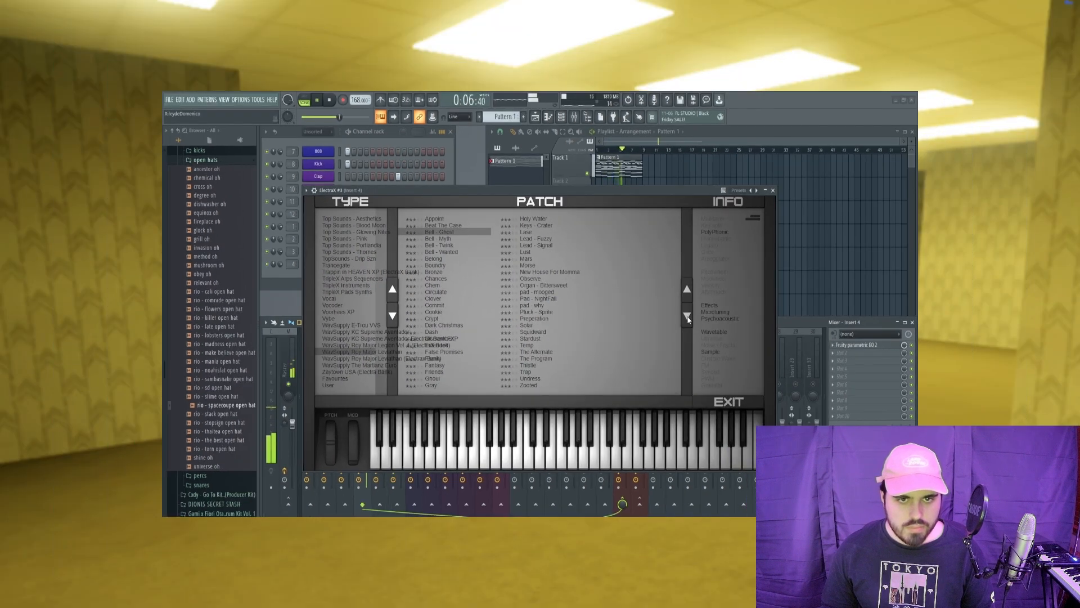
click(688, 318)
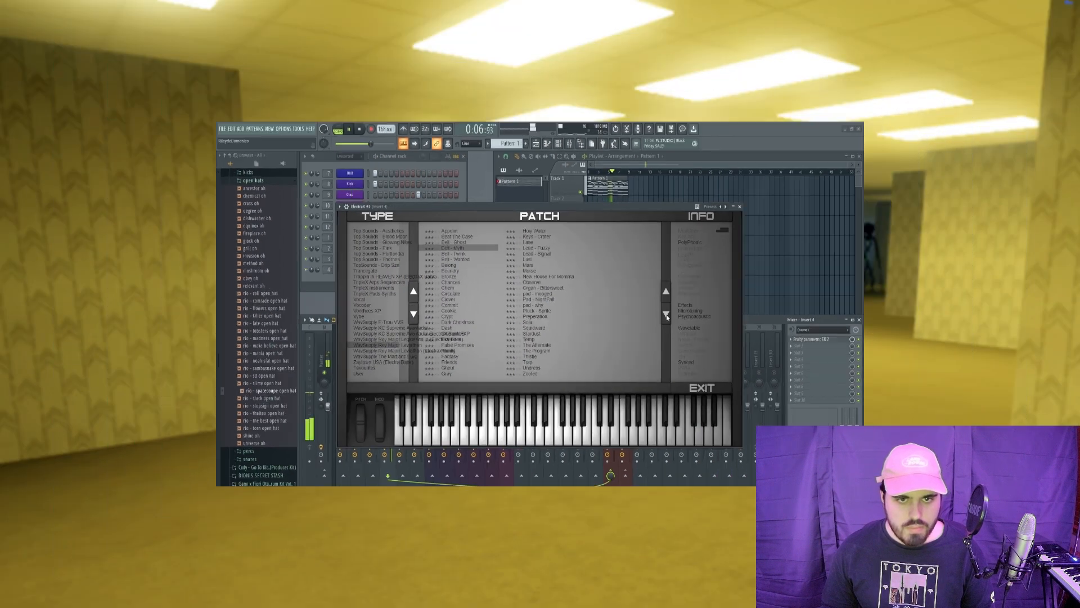
click(687, 319)
click(646, 313)
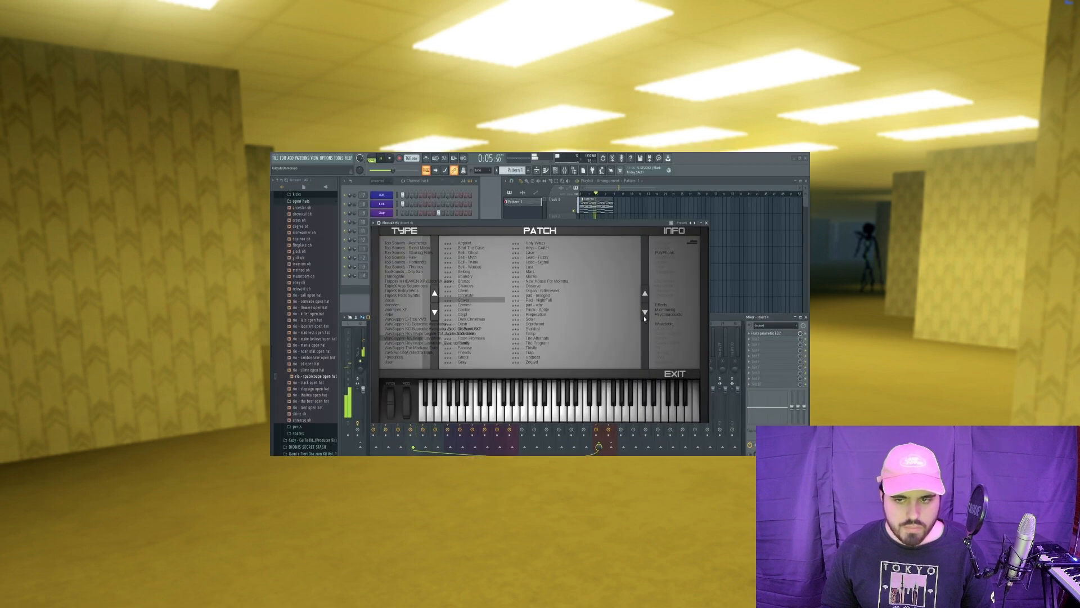
click(644, 314)
click(644, 314)
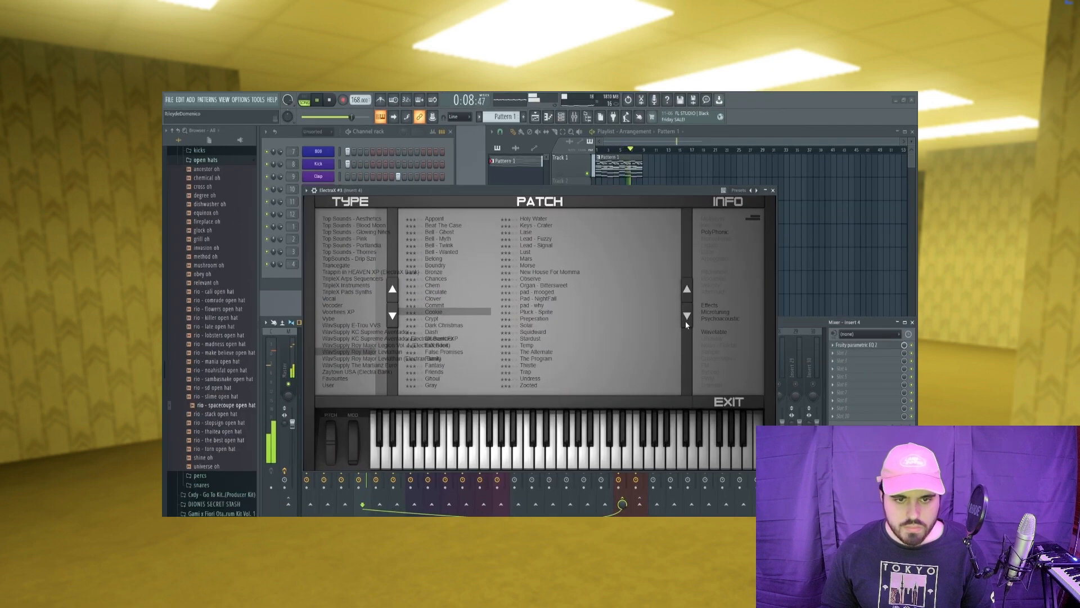
click(687, 316)
click(707, 319)
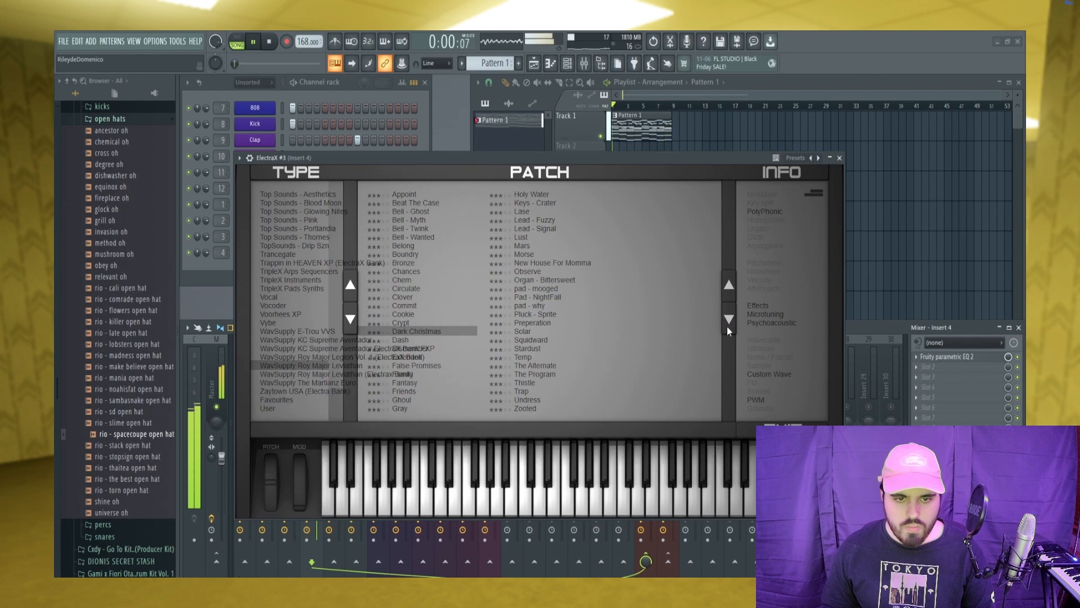
click(708, 319)
click(770, 324)
click(769, 324)
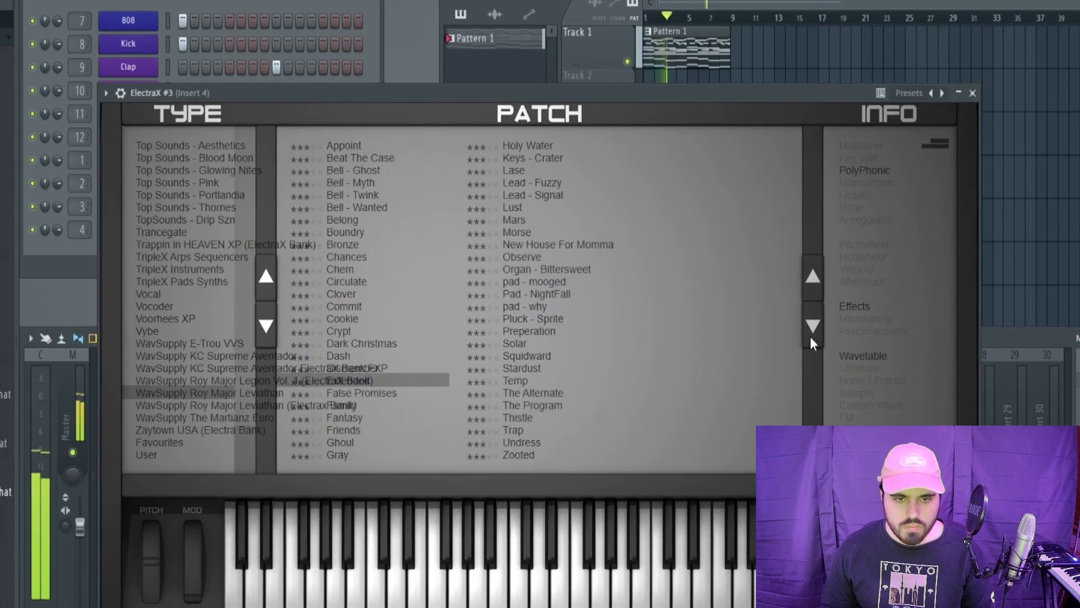
click(811, 336)
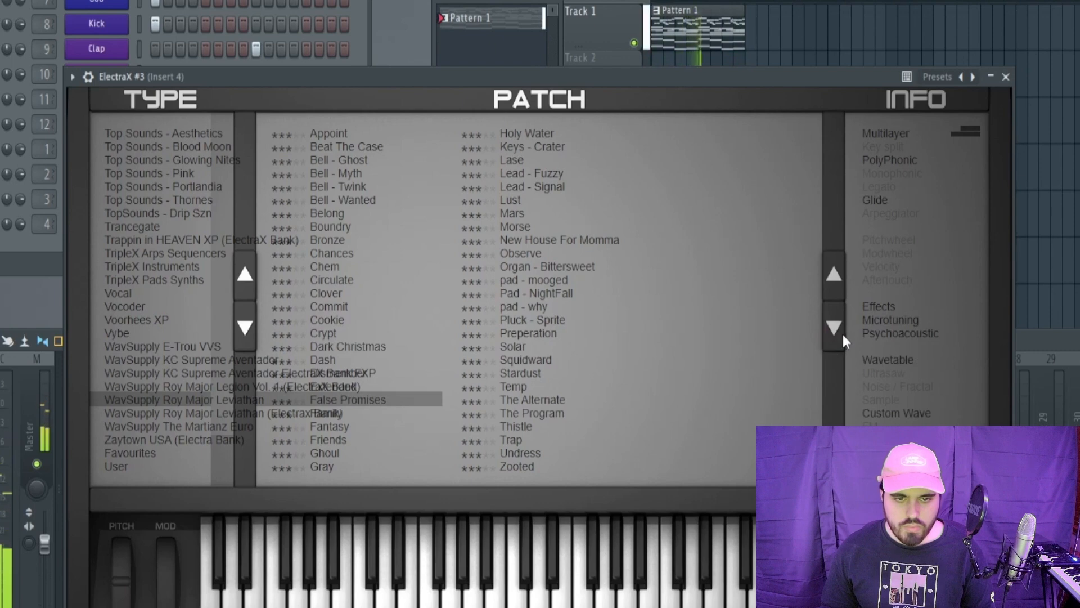
click(1005, 76)
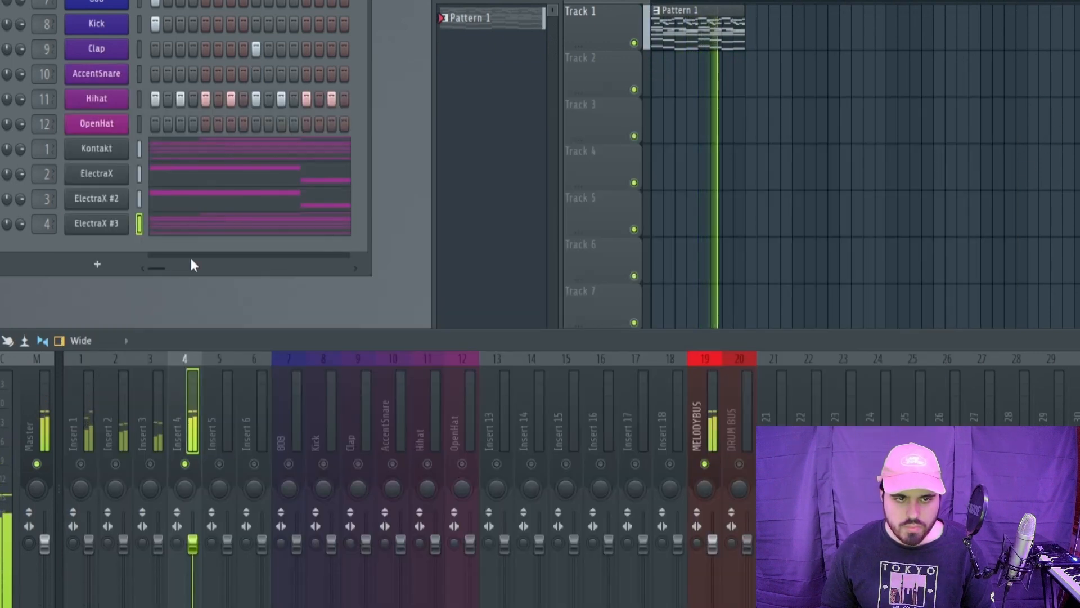
Step: Stop playback and open the Fruity Parametric EQ 2 windows of inserts 1 and 4 side by side above the mixer
key(space)
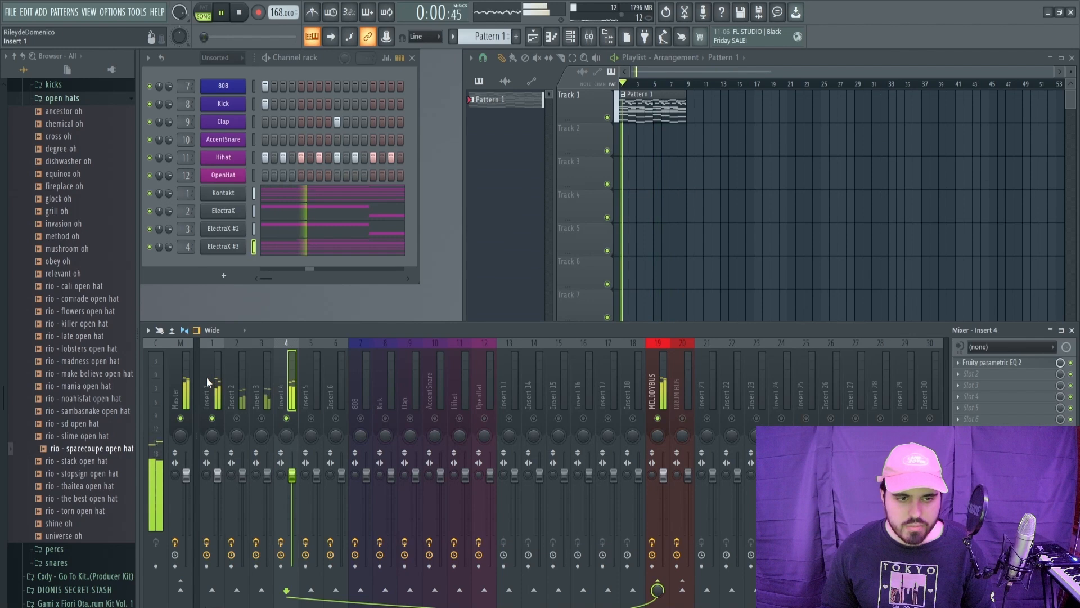
click(208, 383)
click(1007, 362)
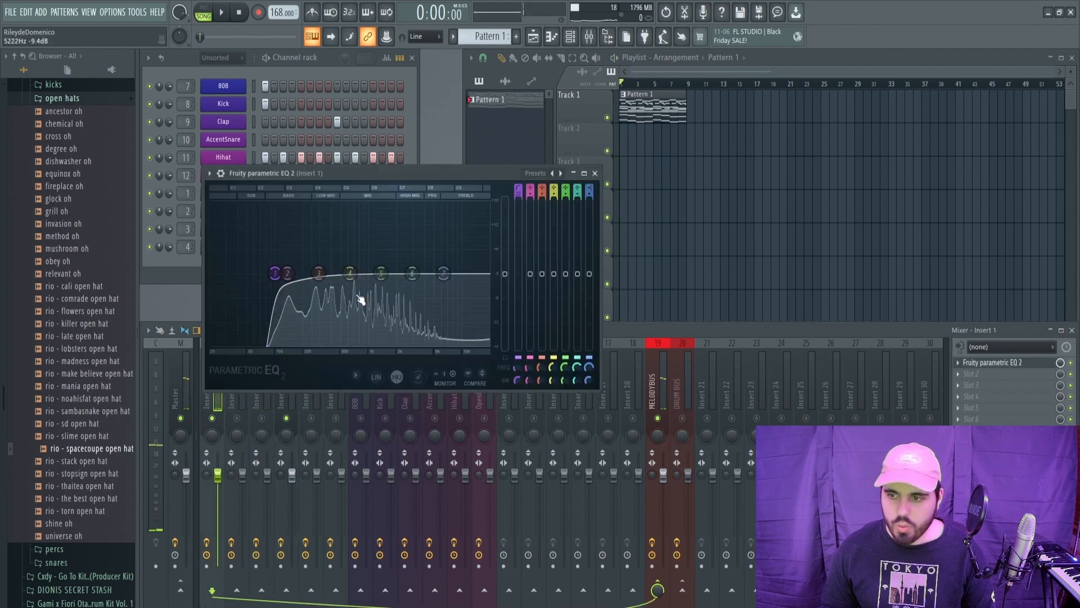
drag(404, 172, 363, 111)
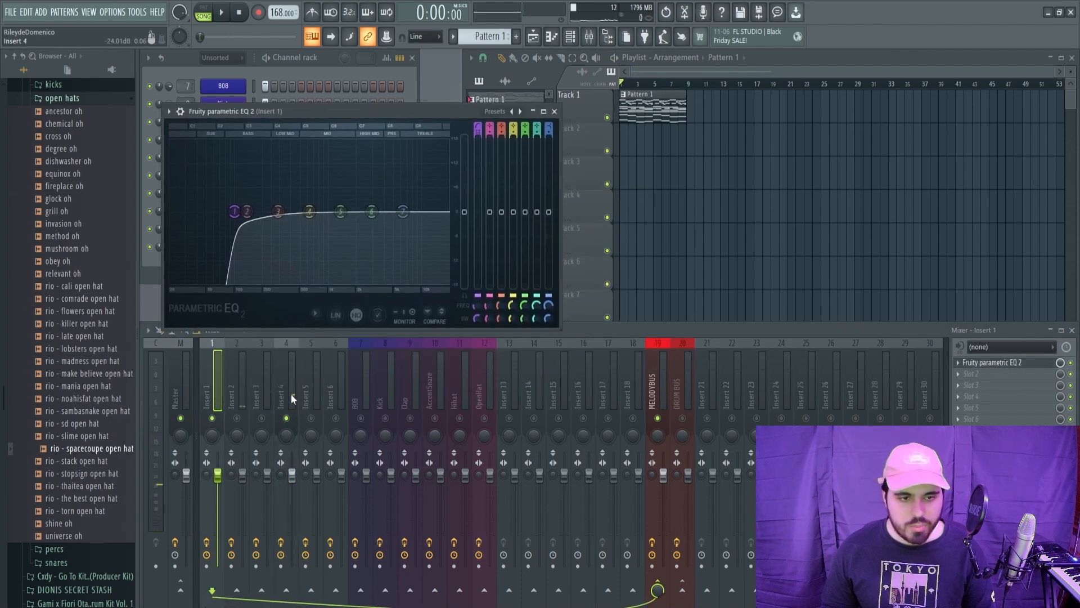
click(292, 389)
click(996, 364)
drag(284, 144, 676, 113)
Step: Compare the frequency spectra of inserts 1 and 4 during playback, and listen to insert 4 soloed
key(space)
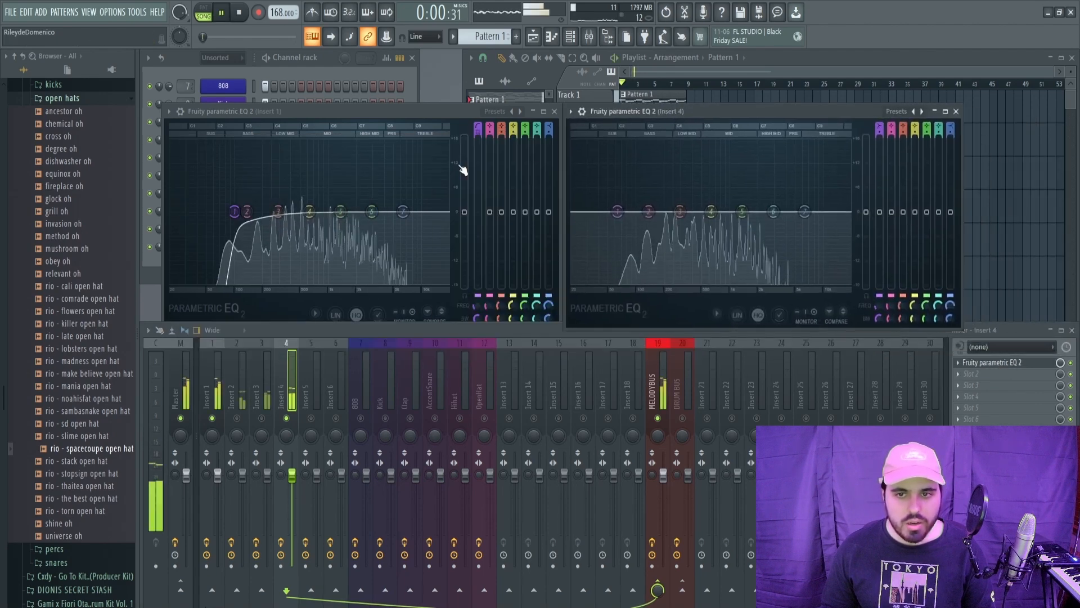
key(space)
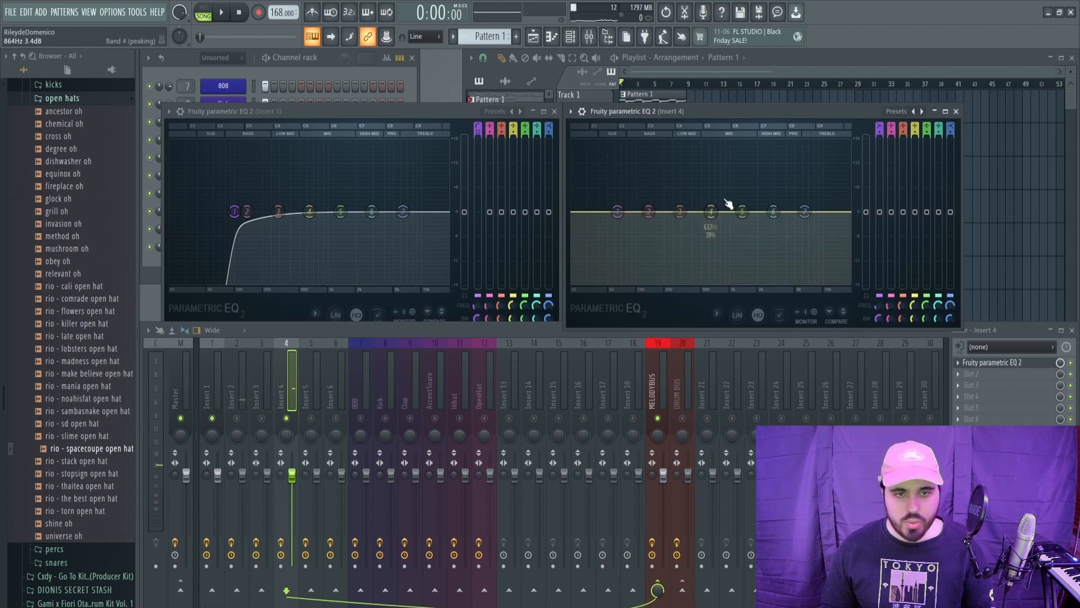
click(289, 422)
key(space)
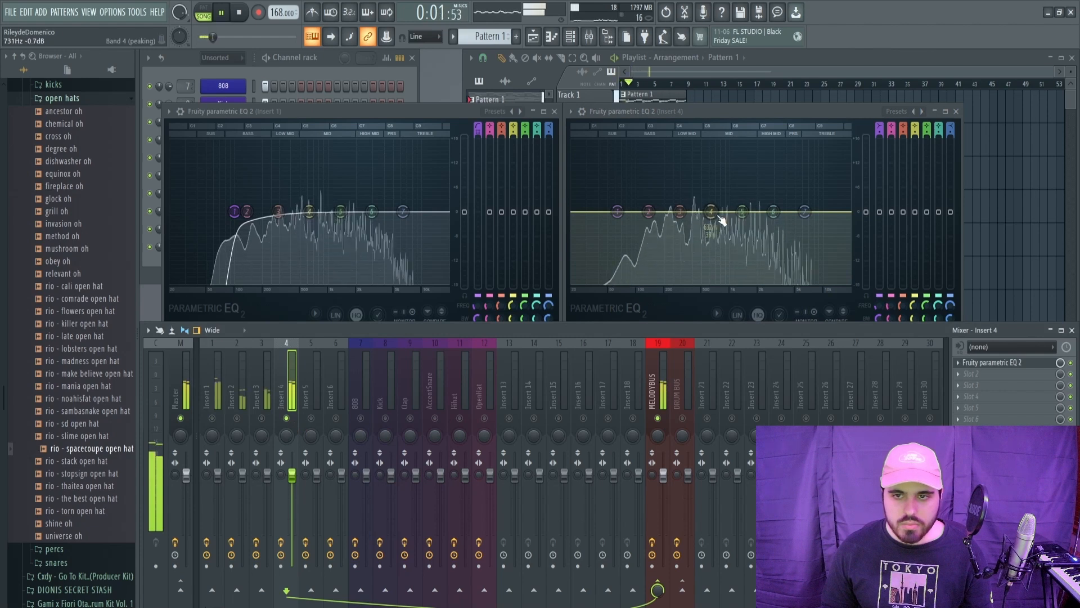
key(space)
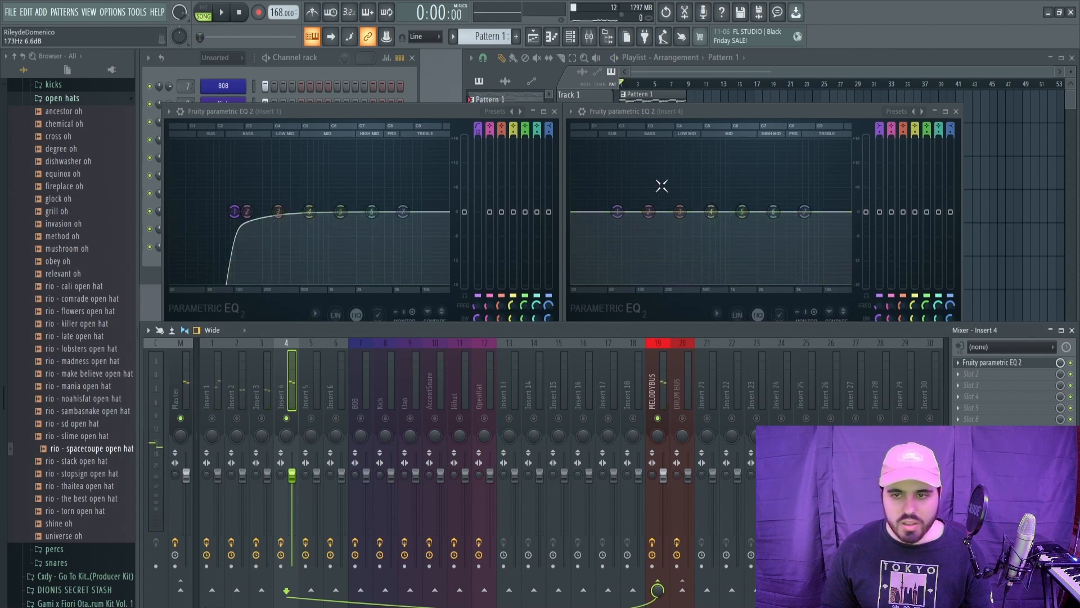
Step: Cut EQ band 5 to -3.0 dB and band 6 to -2.5 dB on insert 4, and play the result
drag(934, 214, 934, 216)
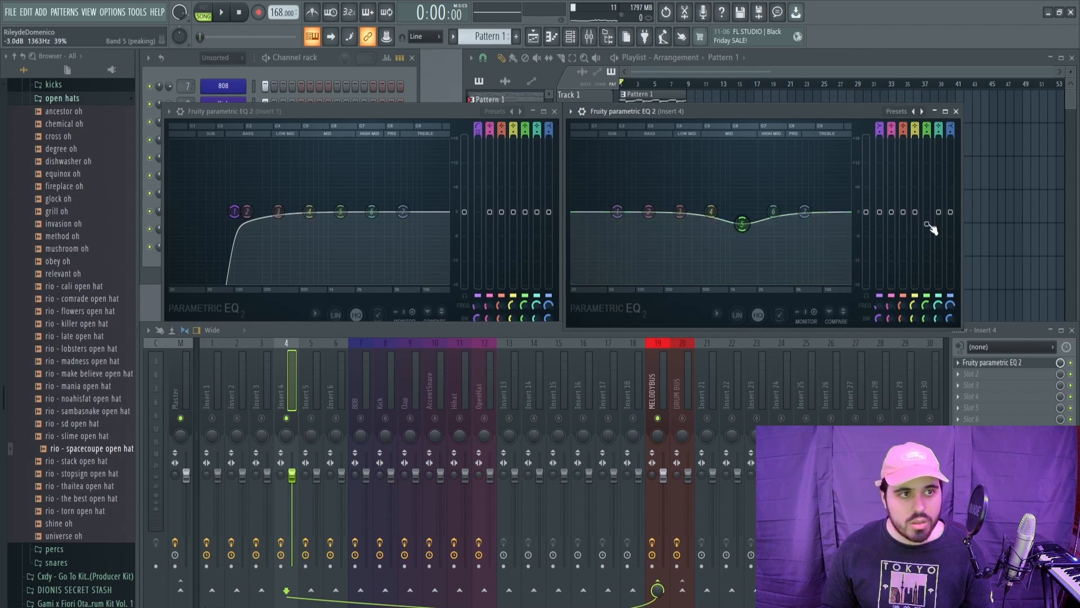
drag(938, 212, 938, 217)
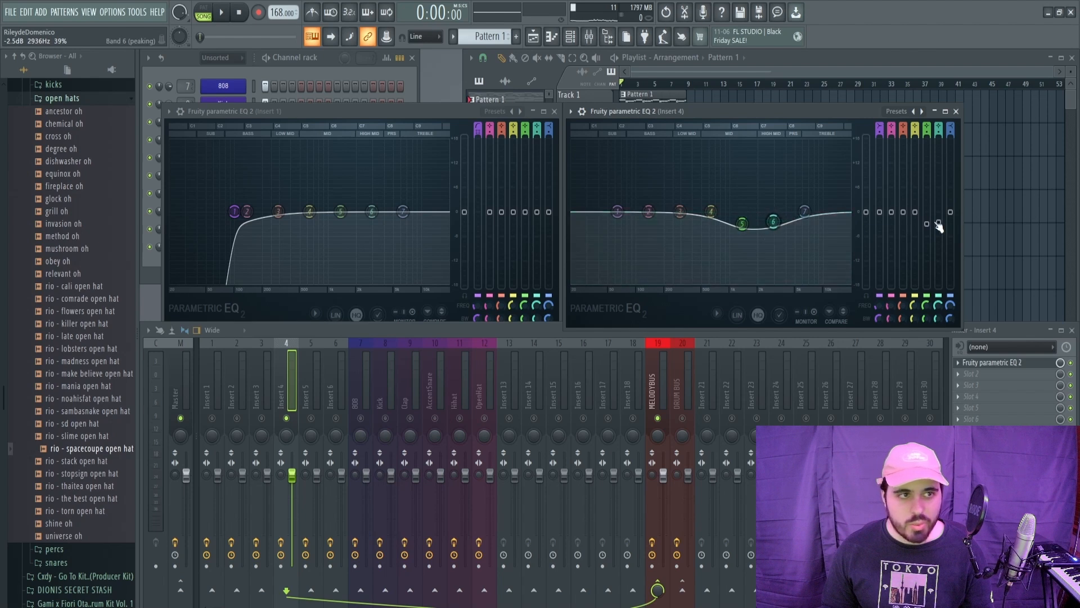
key(space)
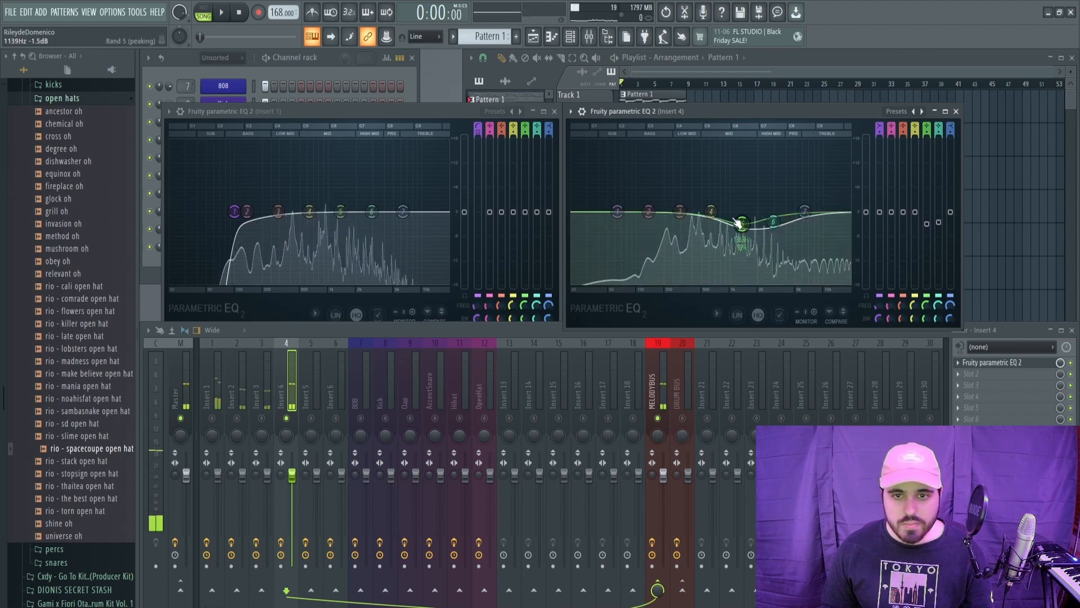
key(space)
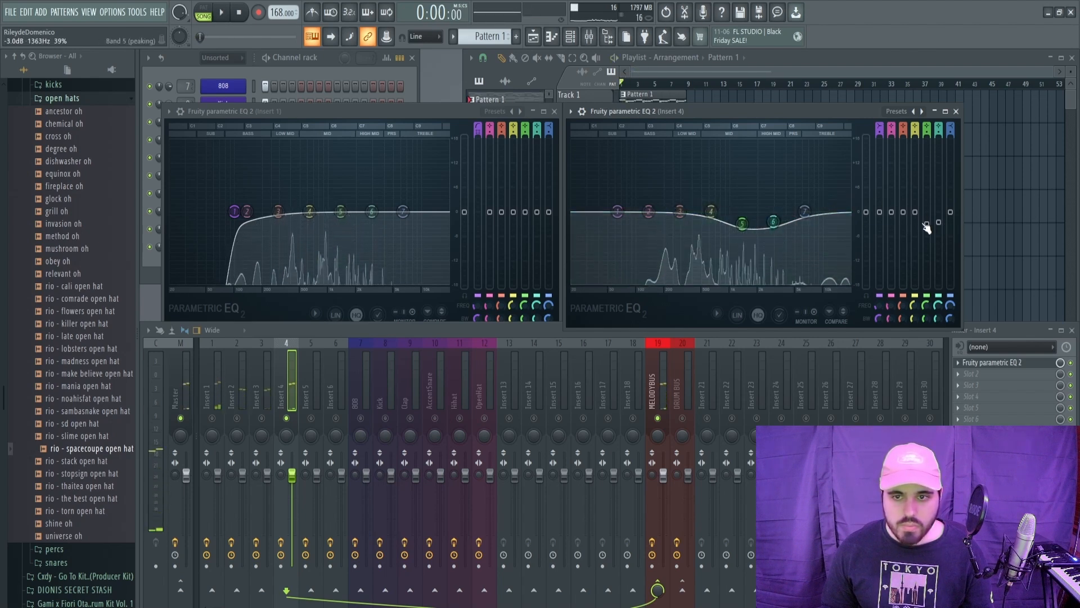
Step: Cut EQ band 4 and boost band 3 to 2.4 dB on insert 4, and play the result
drag(915, 226, 916, 235)
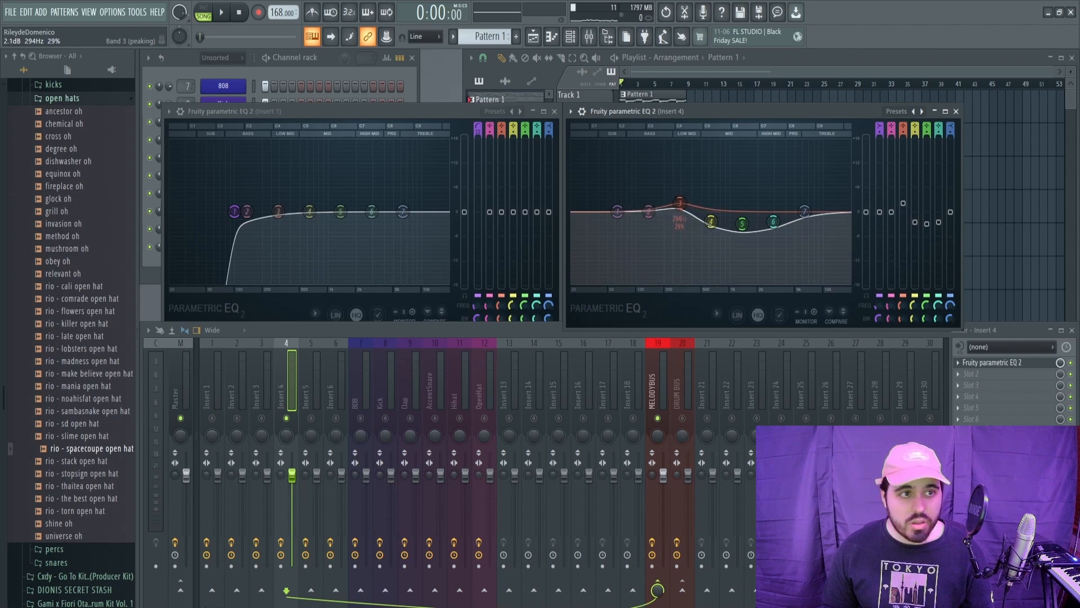
key(space)
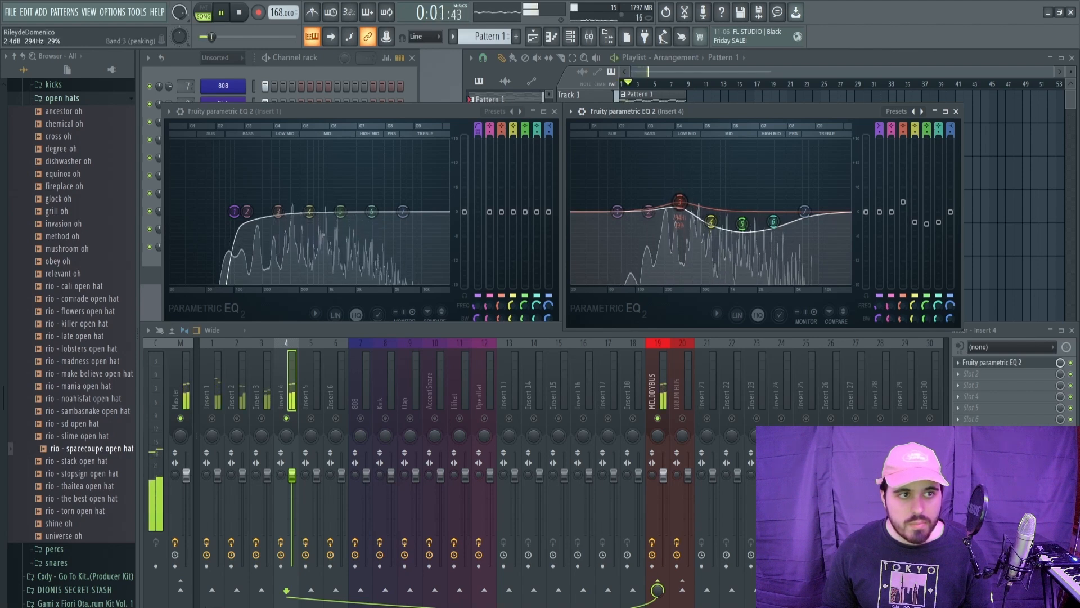
key(space)
Step: On insert 1's EQ, cut band 3, boost band 4, and lower band 5 to -1.8 dB and band 6 to -2.0 dB
drag(502, 213, 502, 220)
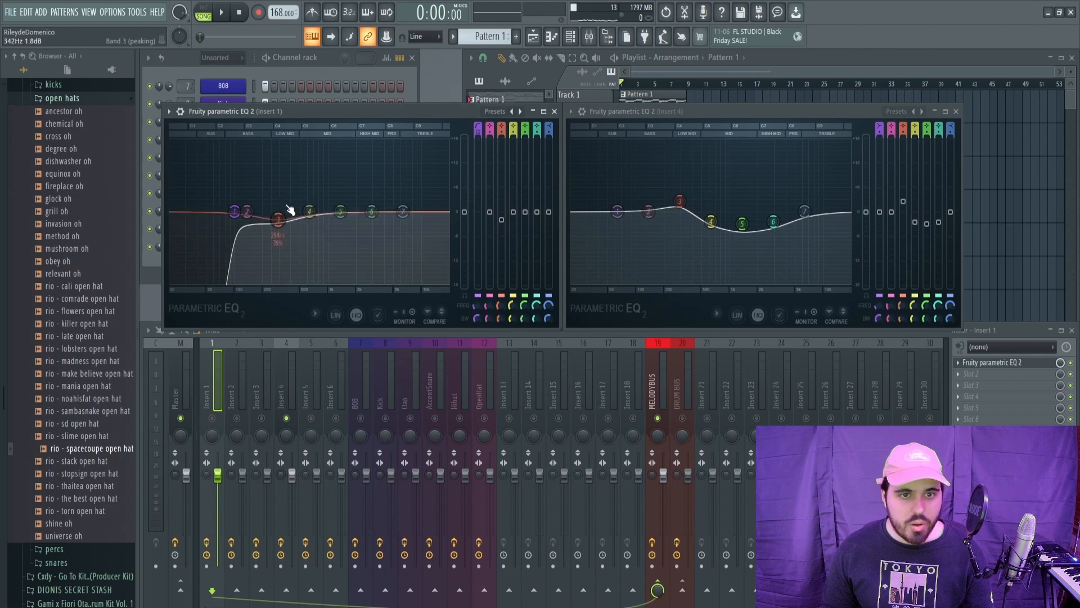
drag(519, 219, 519, 213)
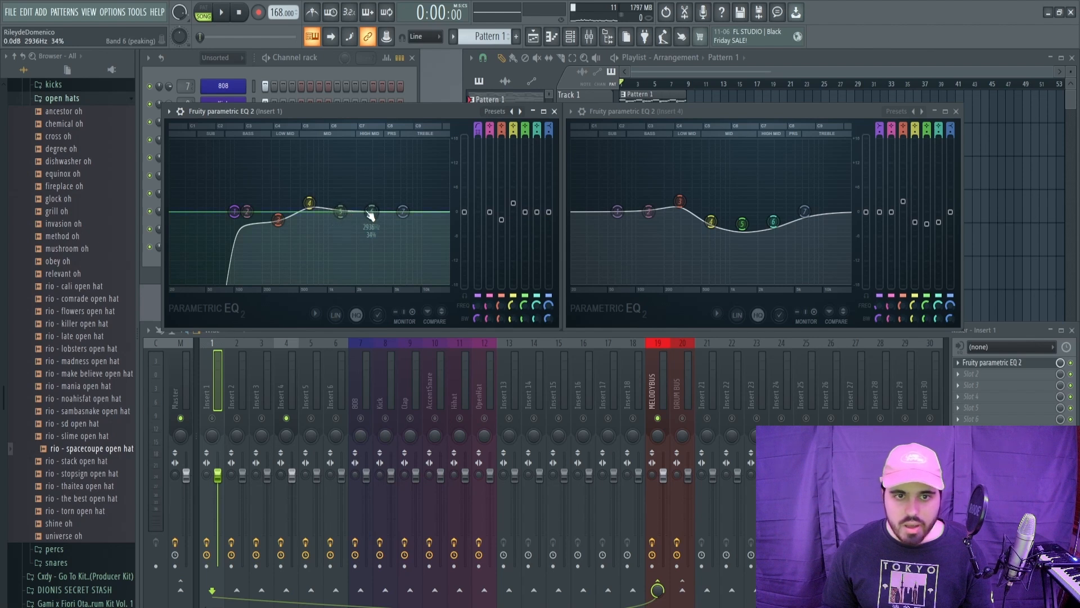
drag(341, 211, 340, 215)
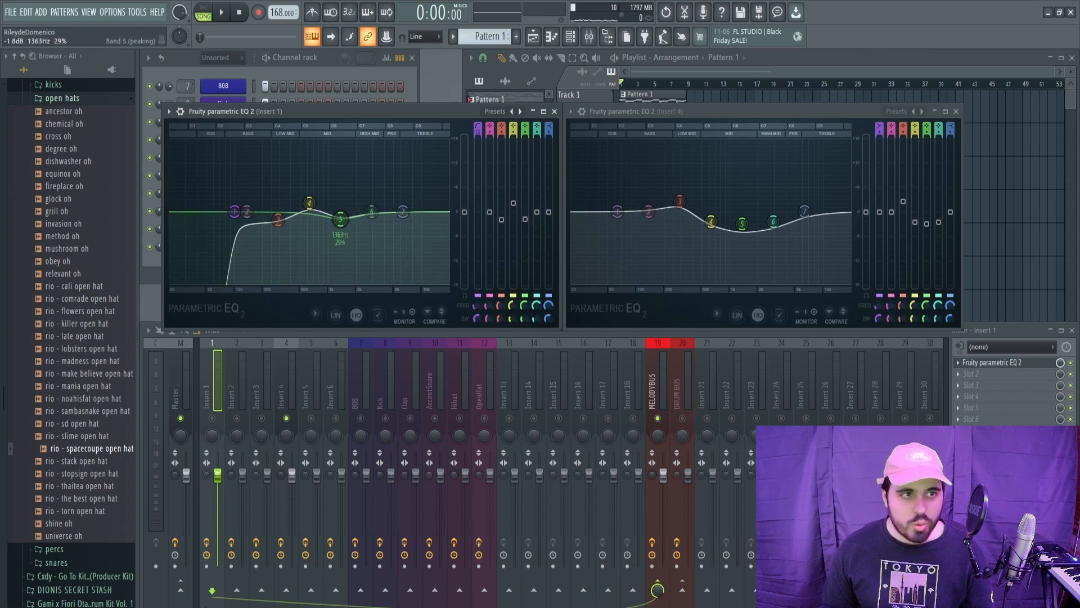
drag(536, 212, 537, 216)
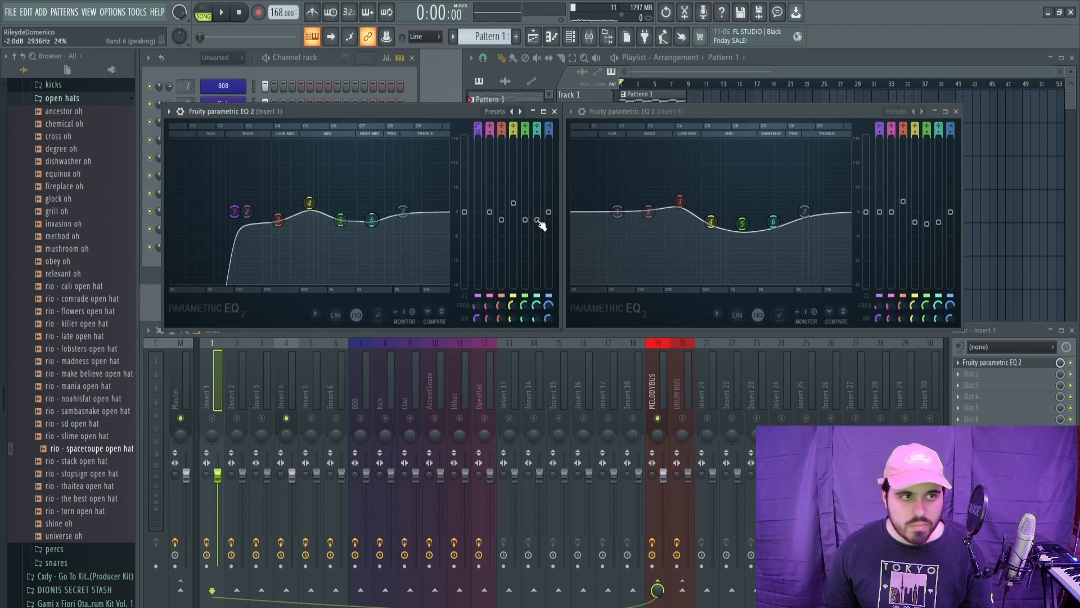
key(space)
scroll(382, 228, up, 2)
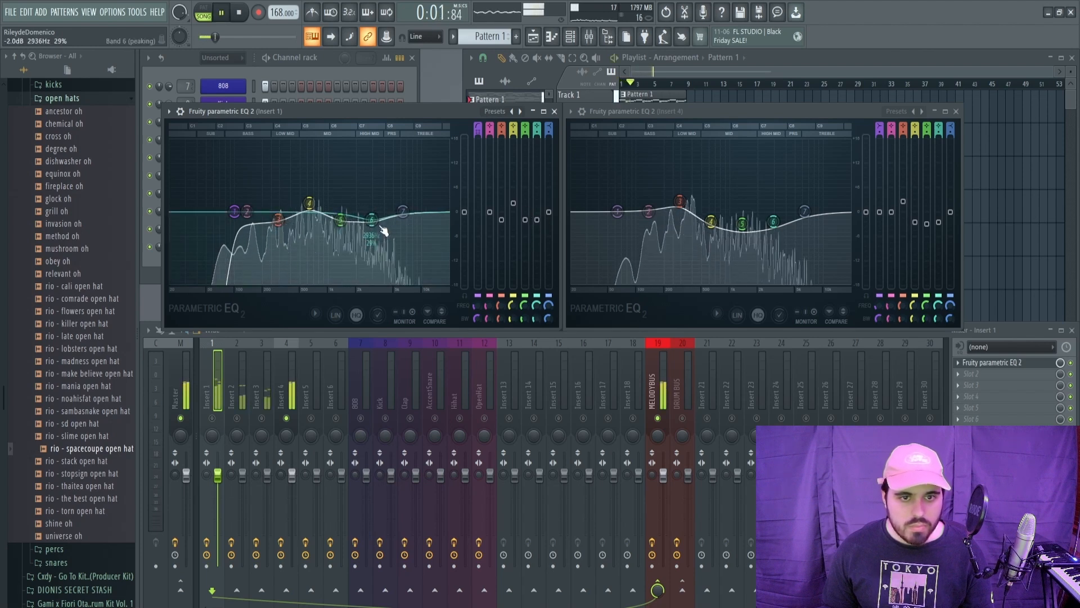
Step: Unmute insert 1 to hear it together with insert 4, and close both EQ windows
key(space)
click(213, 418)
key(space)
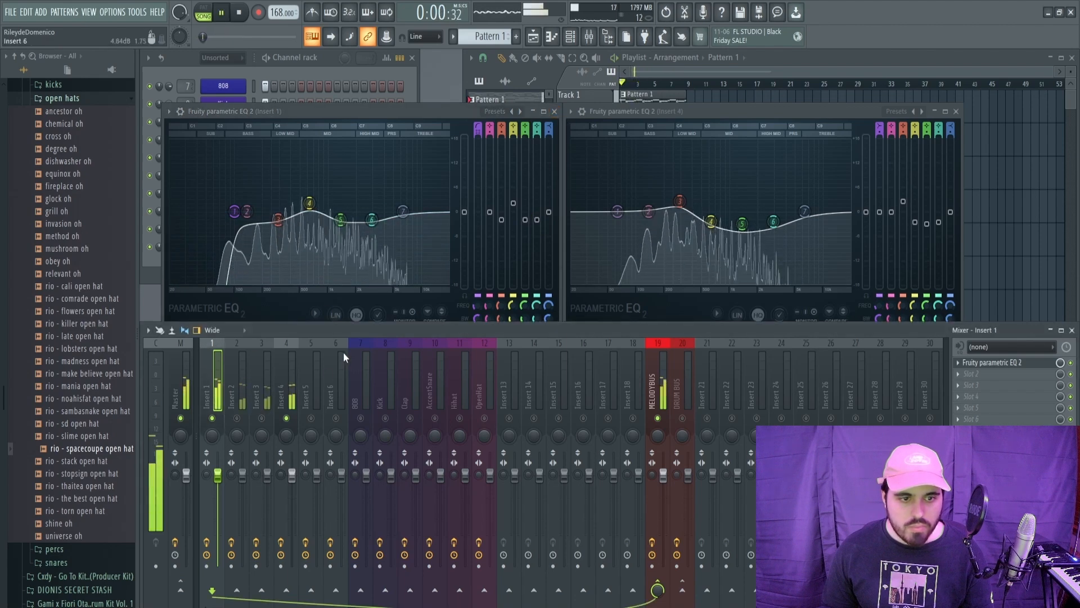
click(554, 110)
click(955, 111)
key(space)
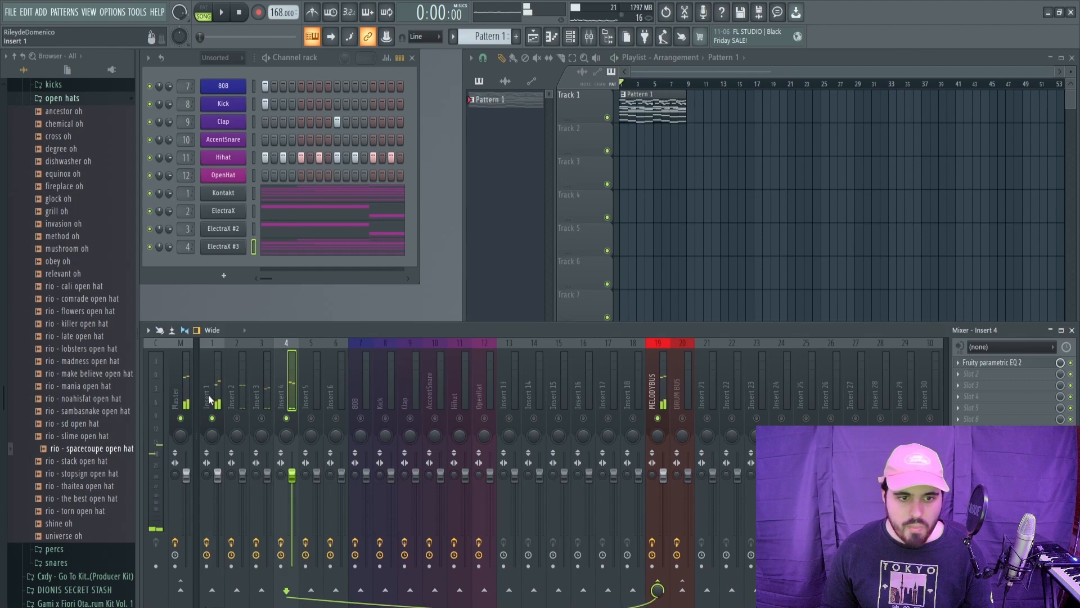
Step: Balance inserts 1 and 4 during playback by raising insert 1's fader slightly and setting insert 4's fader to 98% (-0.5 dB)
click(211, 400)
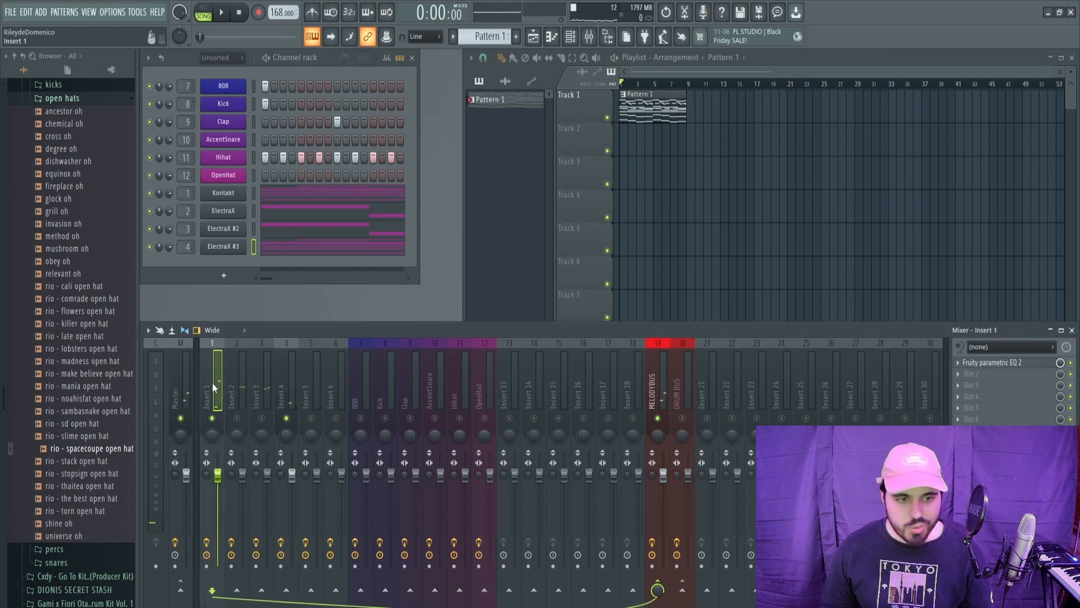
key(space)
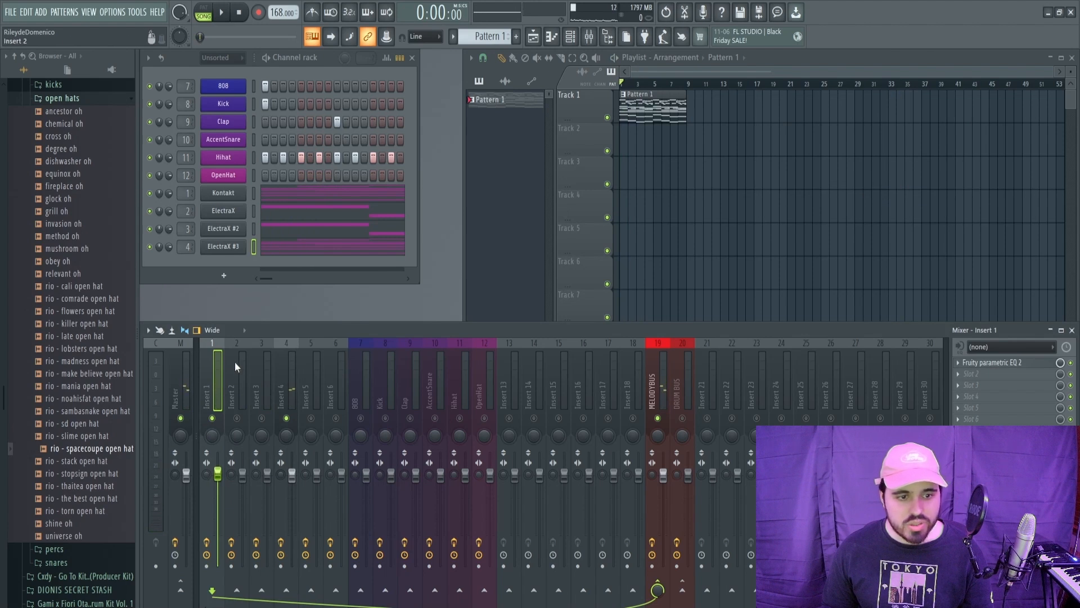
key(space)
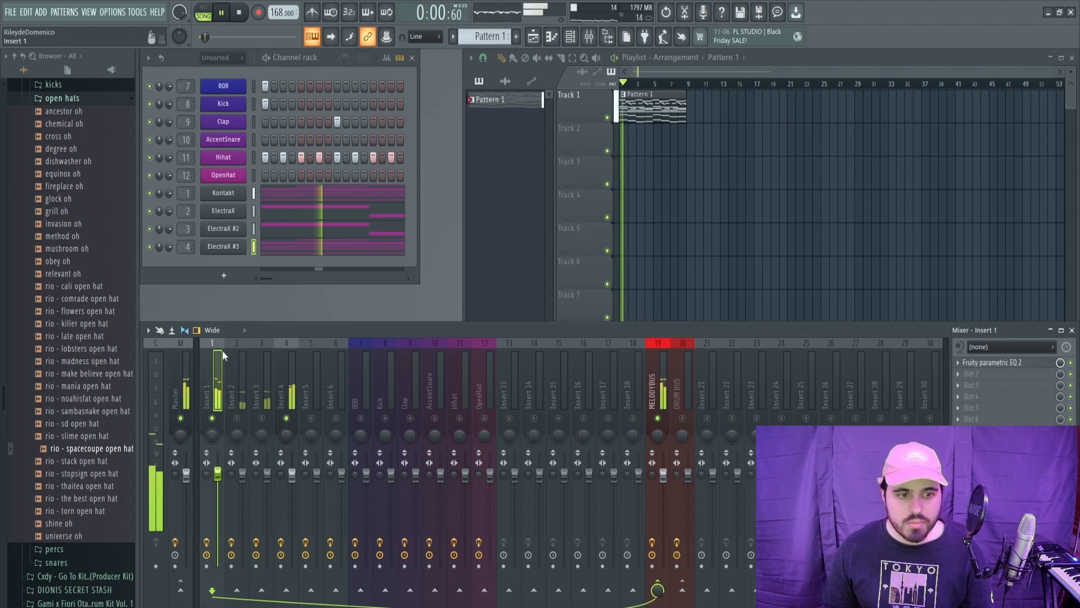
key(space)
click(285, 401)
key(space)
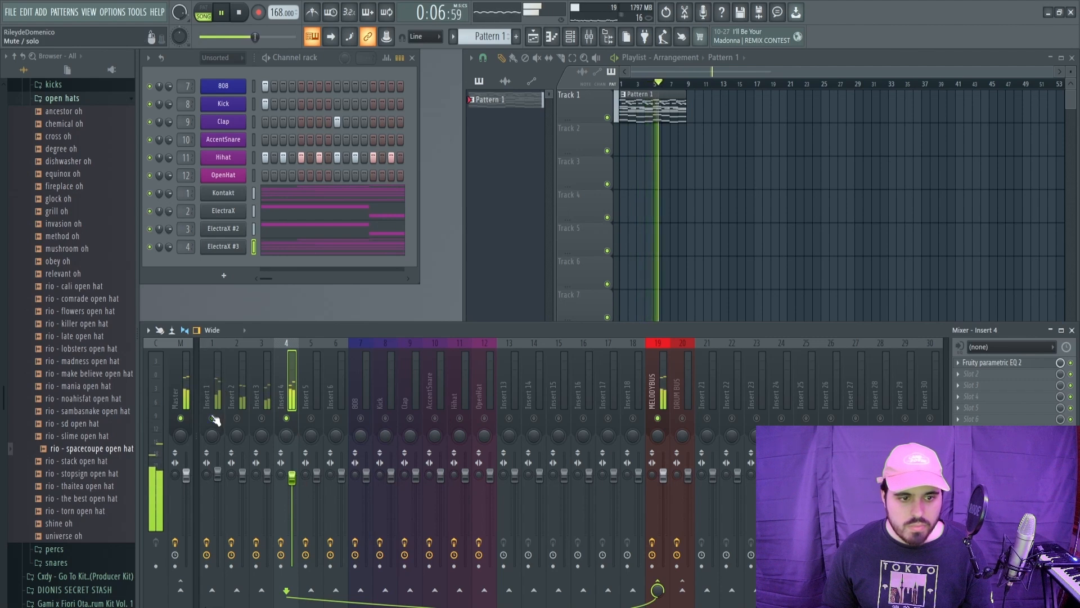
key(space)
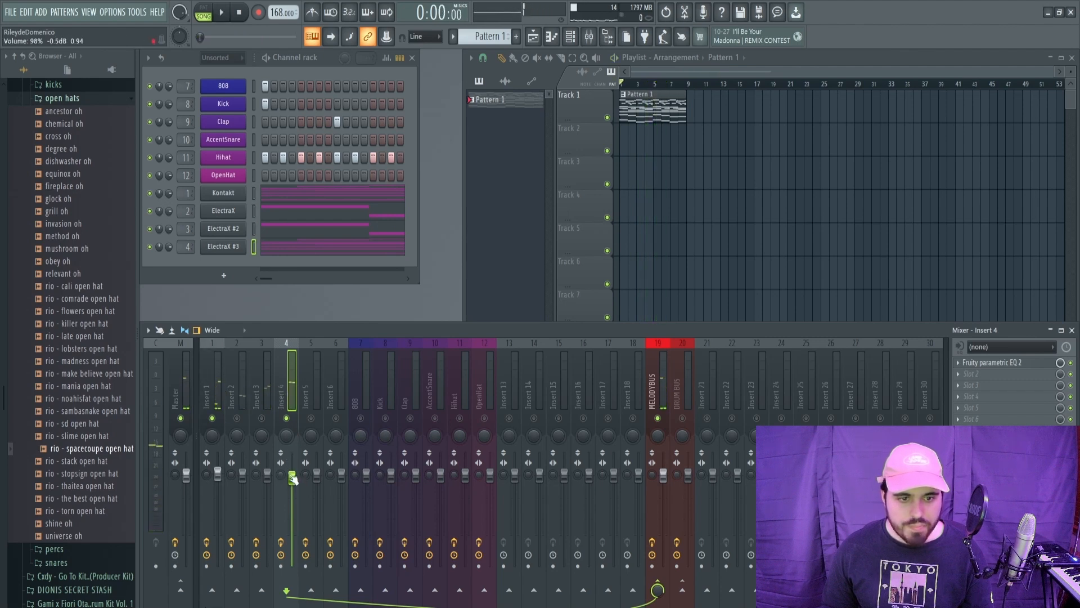
key(space)
drag(294, 453, 292, 475)
key(space)
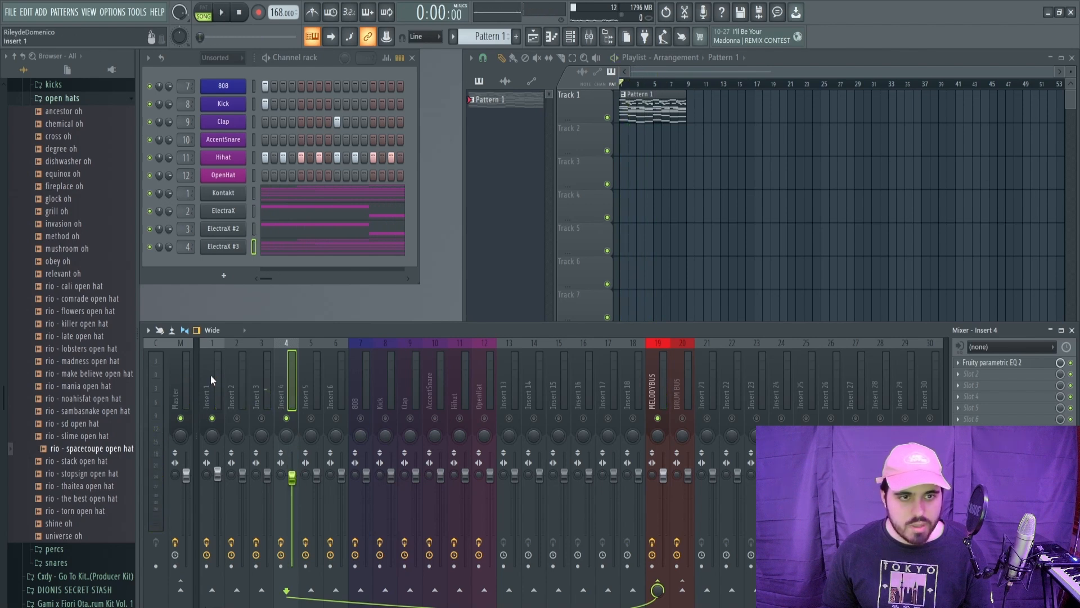
Step: Unmute insert 2 and load Fruity Reeverb 2 with a reverb preset into its FX slot 8
click(234, 395)
key(space)
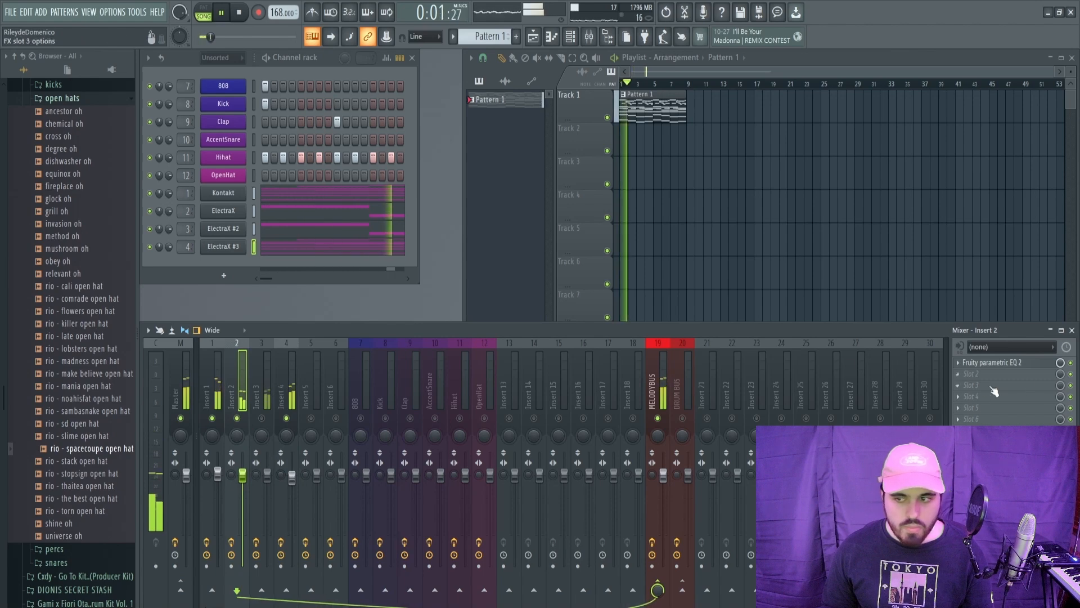
click(958, 441)
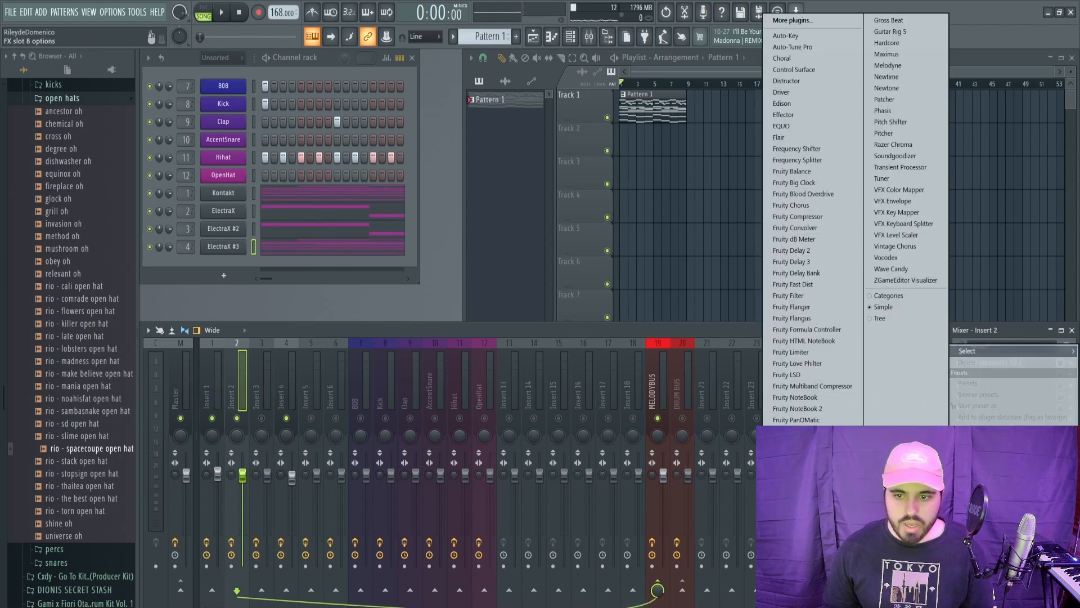
click(794, 487)
click(225, 189)
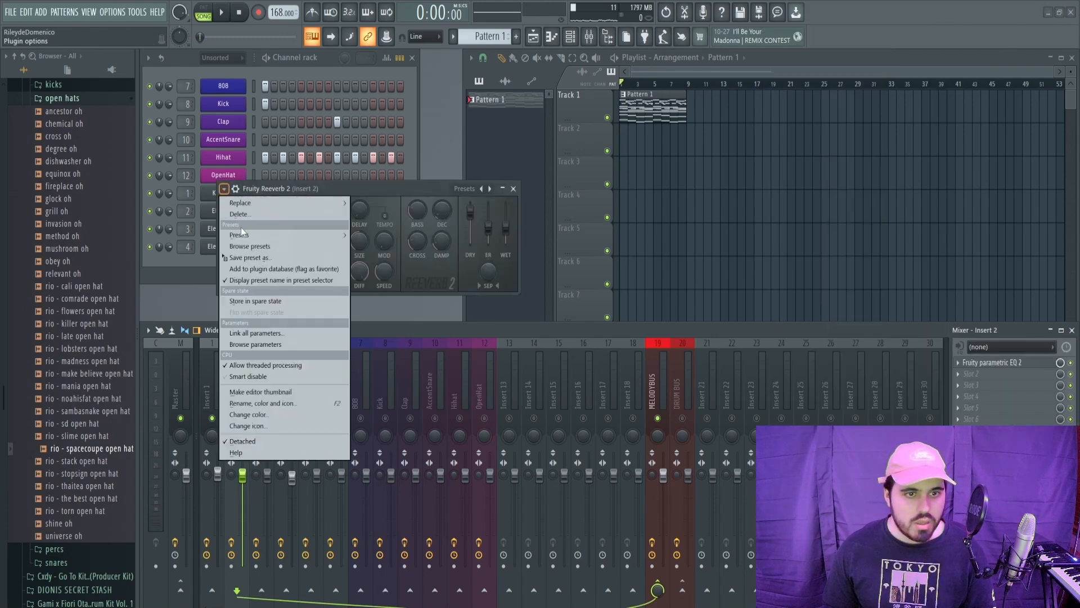
mouse_move(296, 236)
click(363, 235)
click(513, 189)
Step: Listen to insert 2 soloed and bring insert 1 back in alongside it
right_click(248, 392)
right_click(237, 419)
key(space)
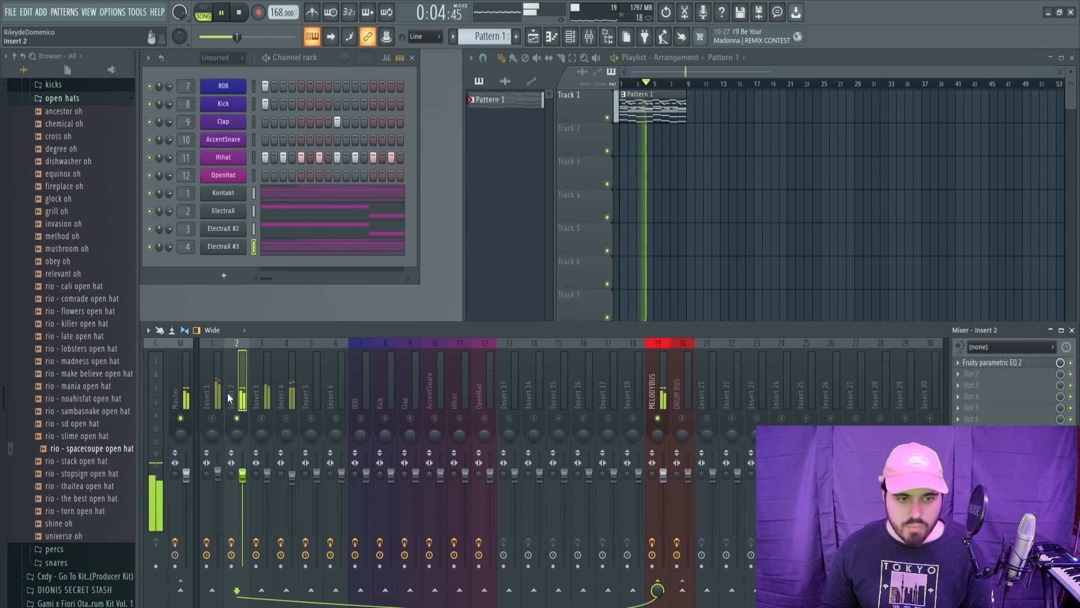
click(212, 418)
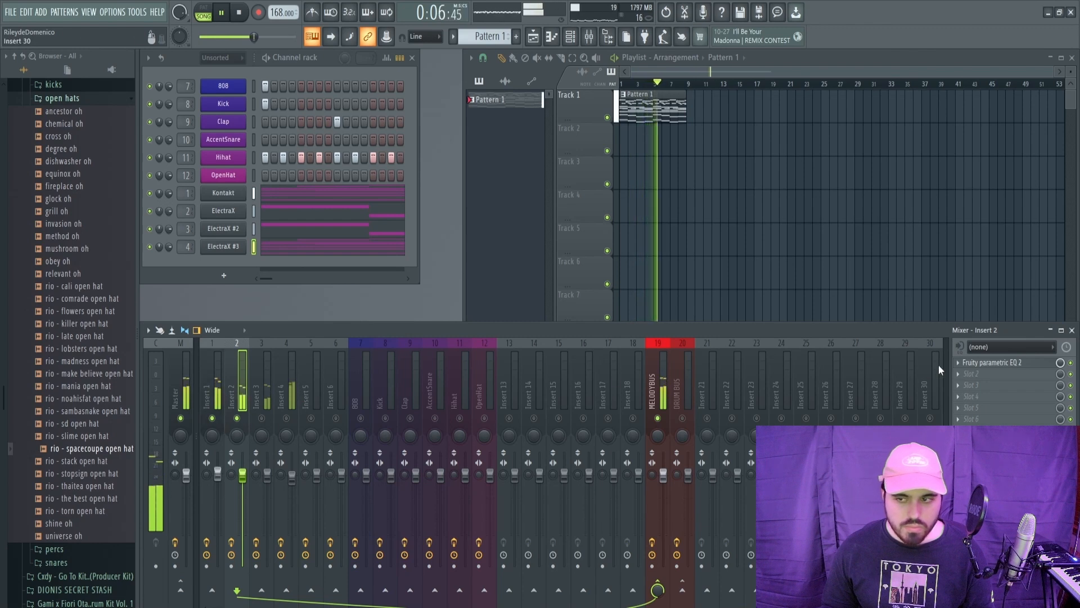
Step: Change band 7 of insert 2's Fruity Parametric EQ 2 to a low-pass filter and play the result
click(986, 363)
key(space)
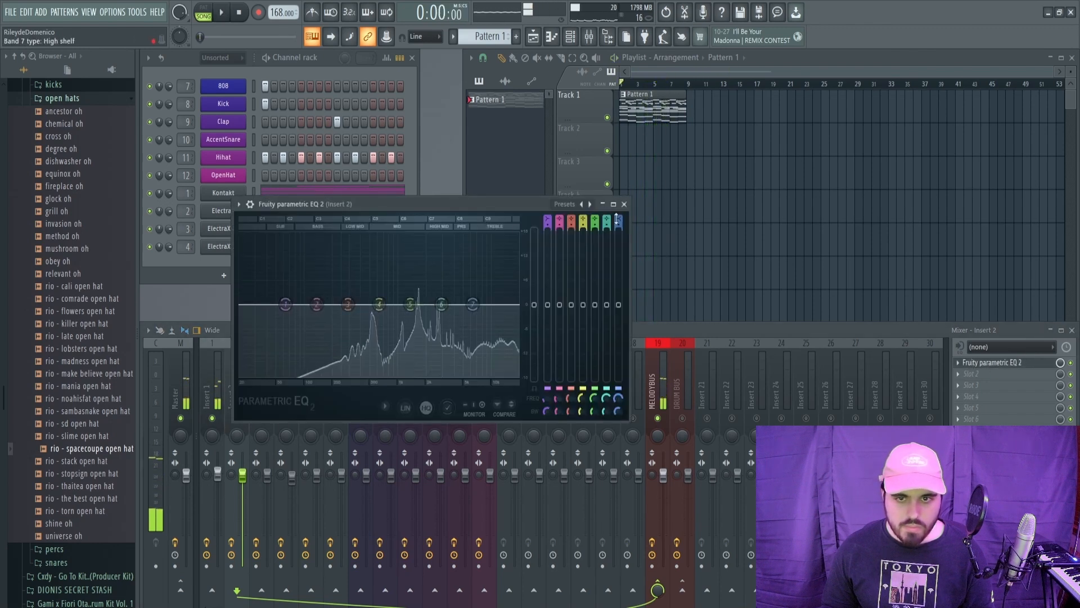
mouse_move(618, 219)
mouse_down()
mouse_move(618, 245)
mouse_move(618, 213)
mouse_up()
key(space)
key(space)
Step: Cut band 6 to -2.5 dB and boost band 5 on insert 2's EQ, play it, and close the EQ window
drag(606, 304, 606, 308)
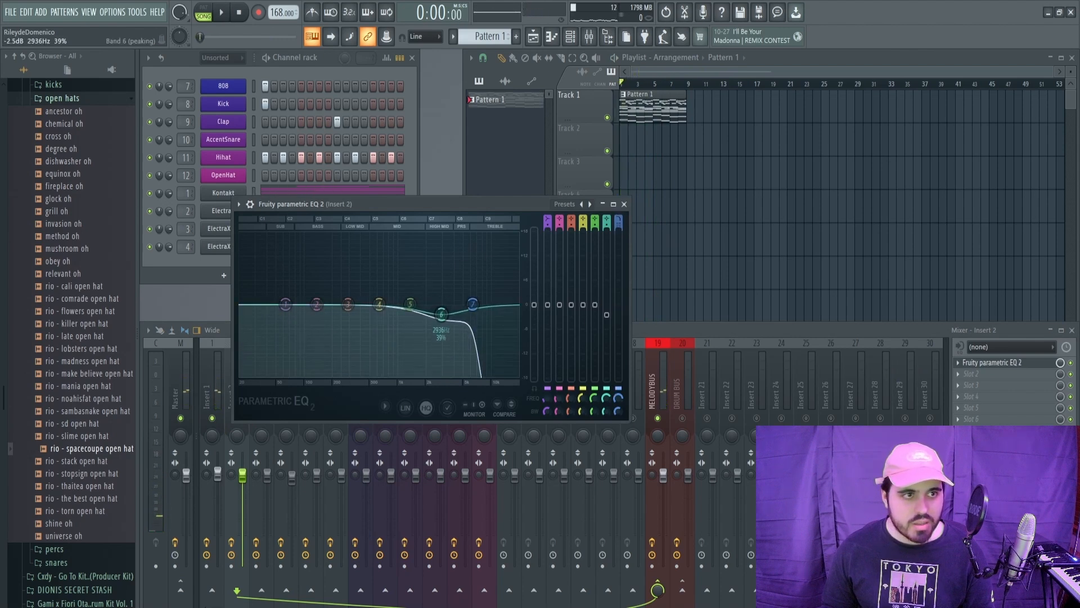
drag(595, 305, 595, 297)
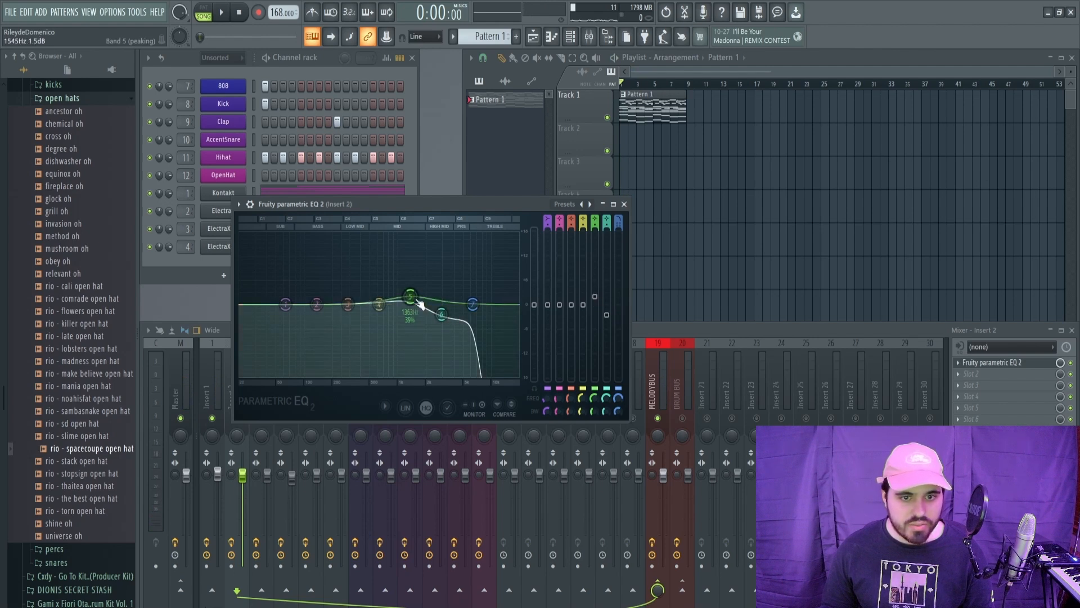
key(space)
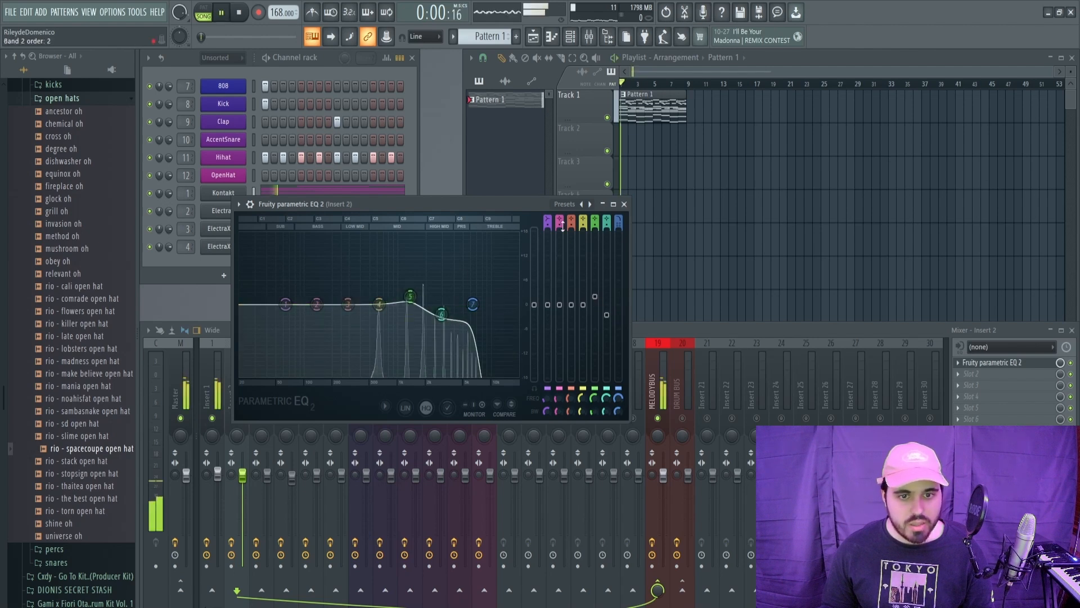
click(625, 204)
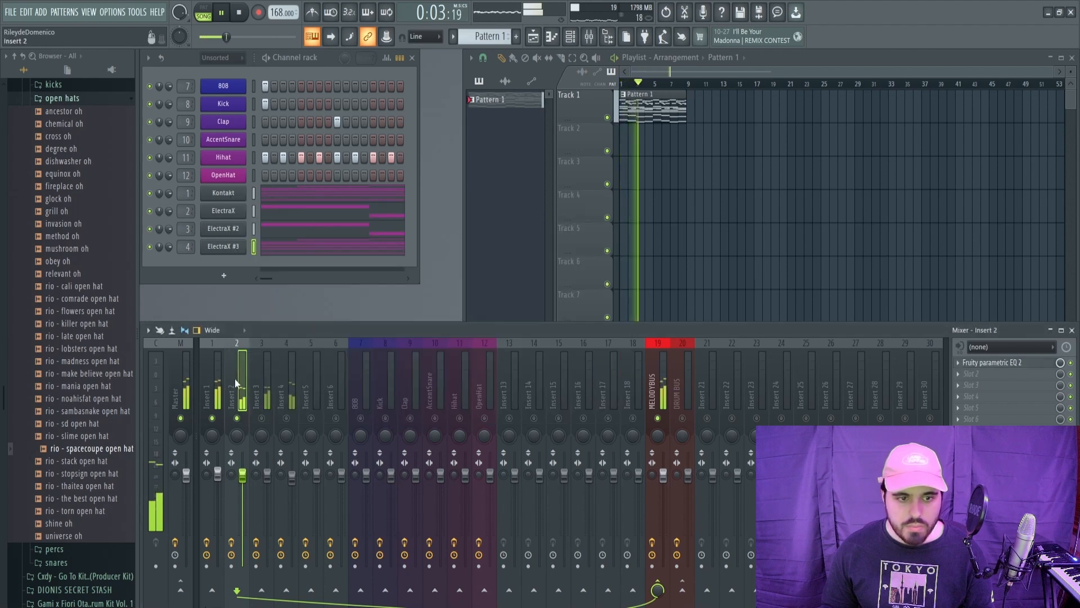
Step: Lower insert 2's mixer fader to 67% (-8.0 dB) during playback
drag(242, 474, 243, 500)
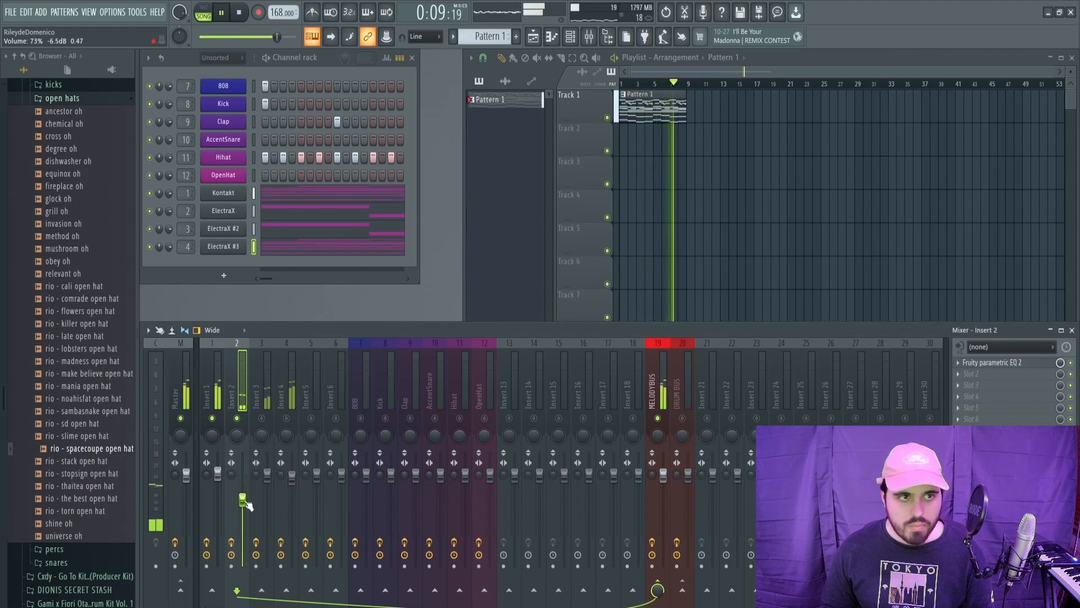
drag(242, 500, 243, 502)
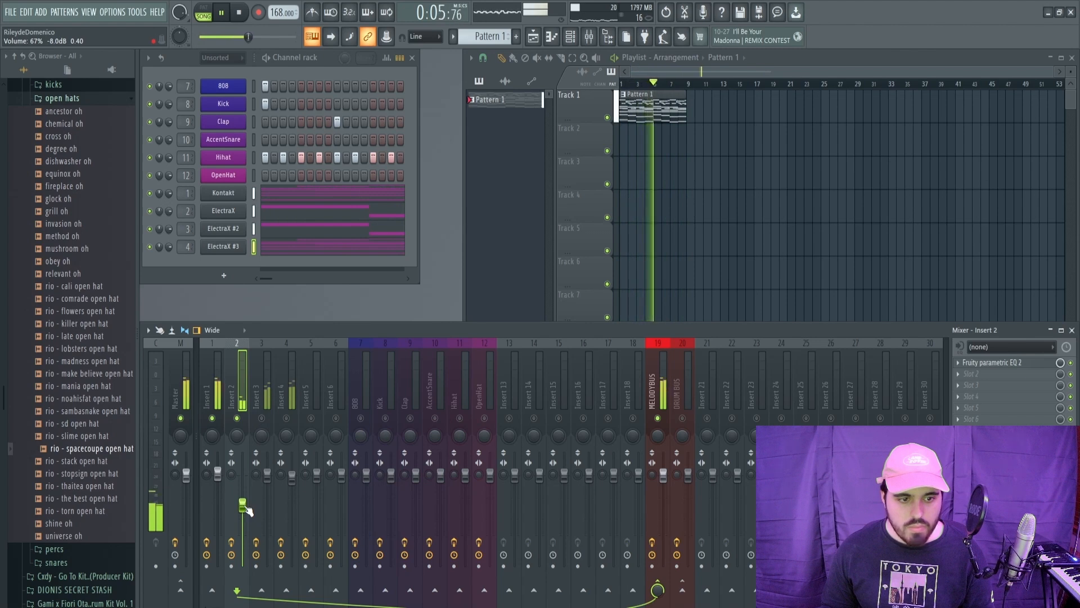
key(space)
Step: Unmute insert 3 to compare it with insert 2, and open insert 3's Fruity Parametric EQ 2 during playback
click(265, 394)
key(space)
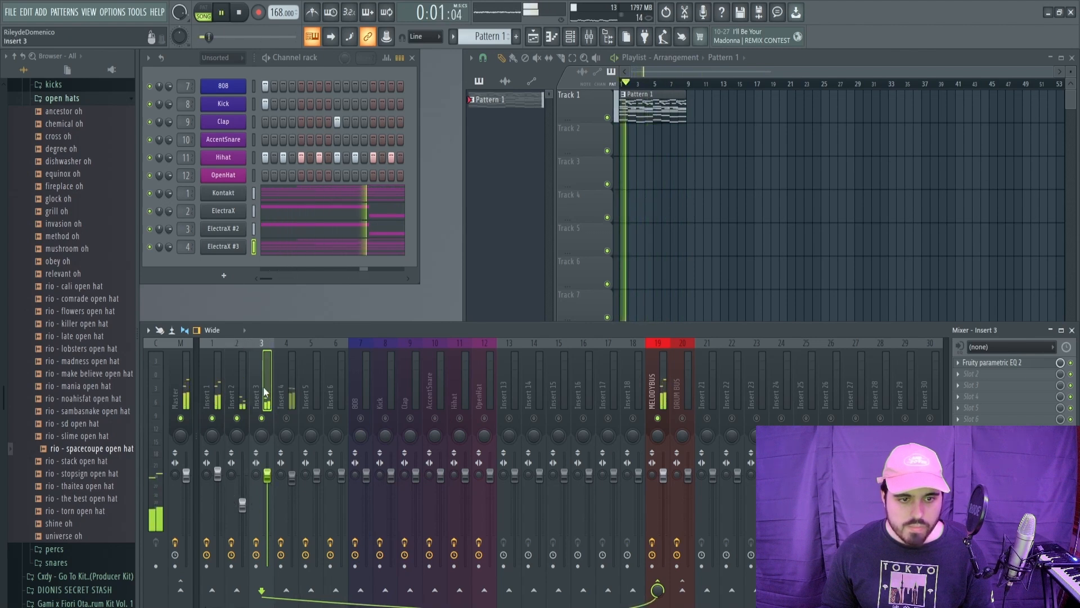
key(space)
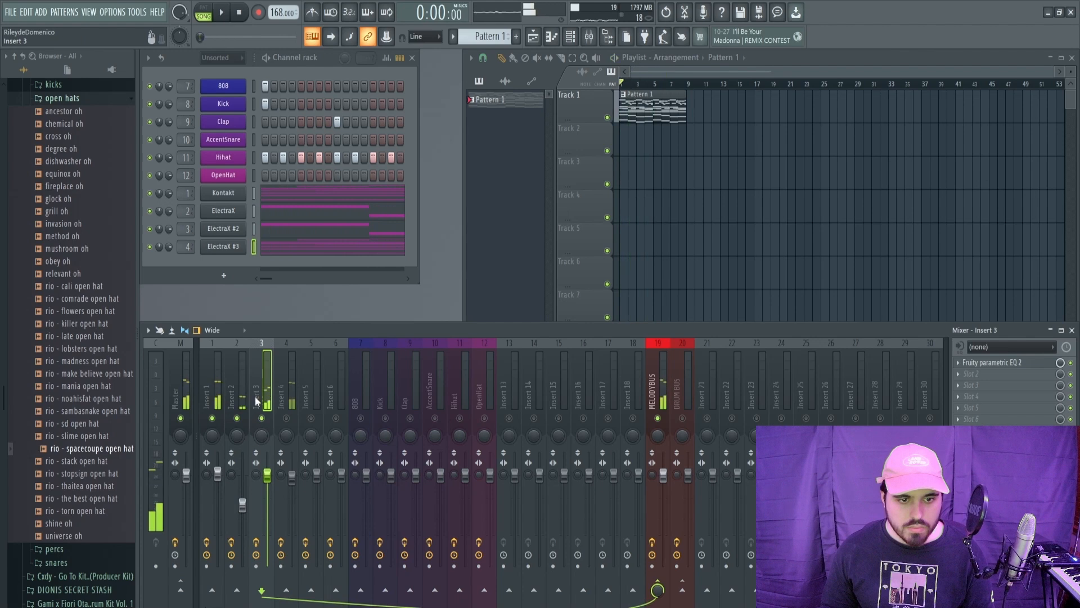
click(243, 384)
click(256, 385)
click(242, 384)
click(262, 384)
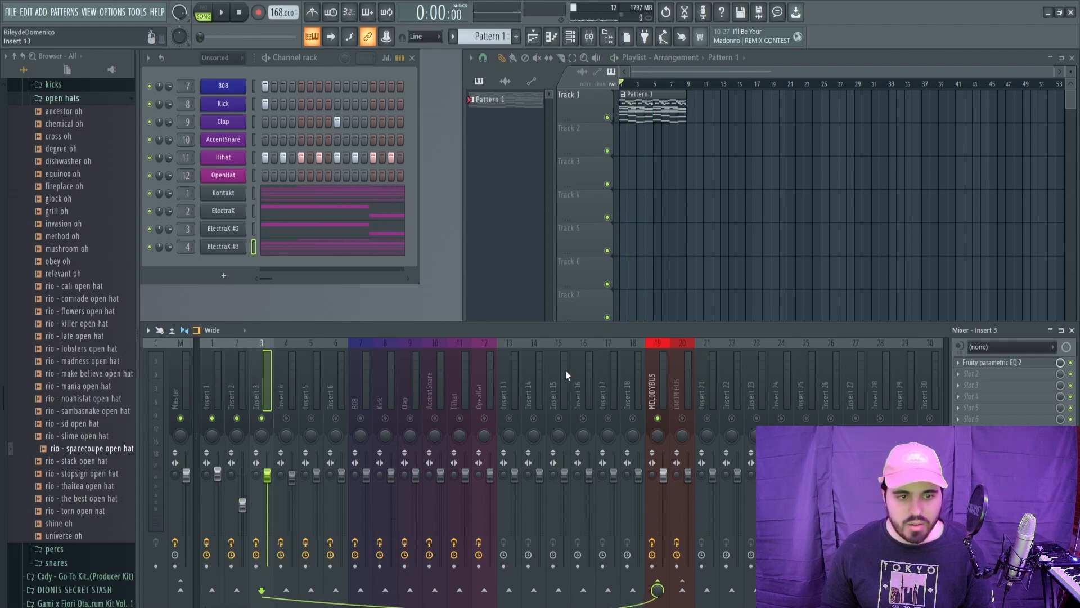
click(989, 363)
key(space)
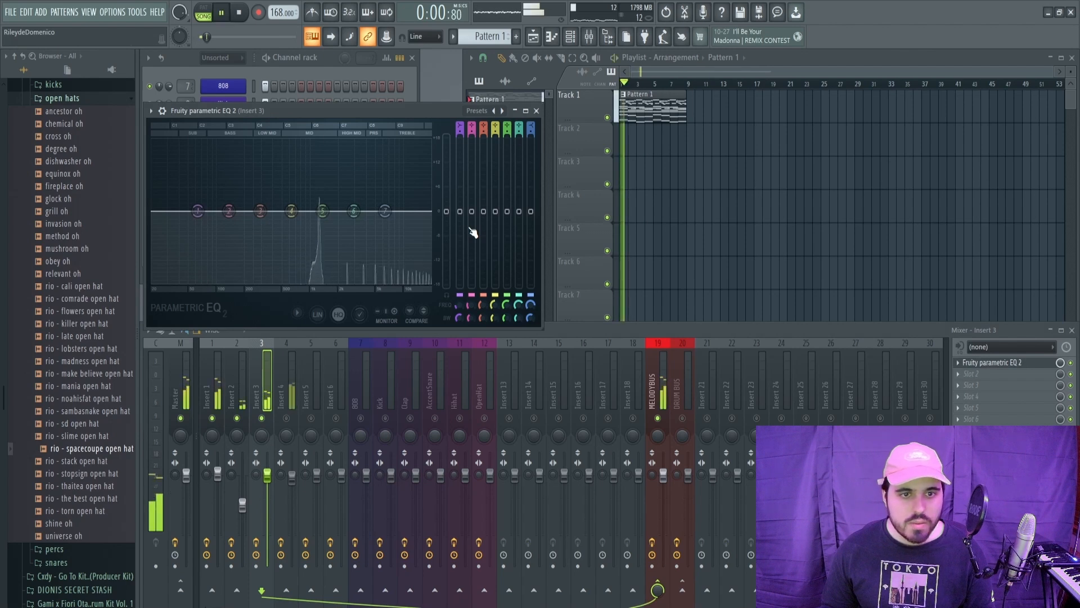
Step: Boost band 6 and cut band 5 to -2.8 dB on insert 2's EQ, play the result, and close that EQ window
click(243, 394)
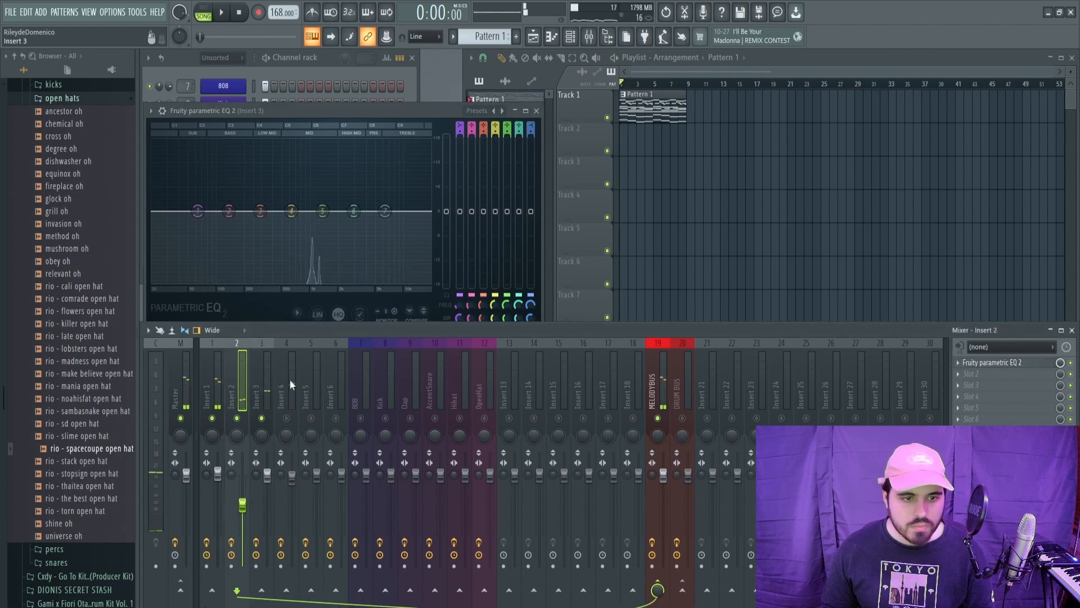
click(993, 364)
mouse_move(595, 297)
mouse_down()
mouse_move(608, 306)
mouse_move(606, 293)
mouse_up()
scroll(443, 309, down, 2)
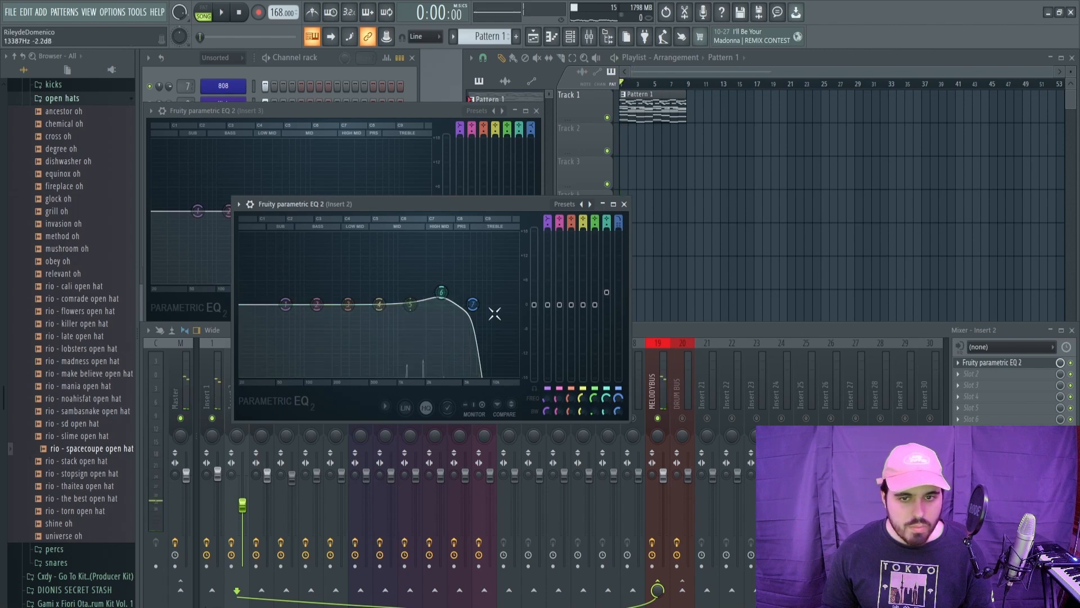
drag(411, 310, 410, 314)
key(space)
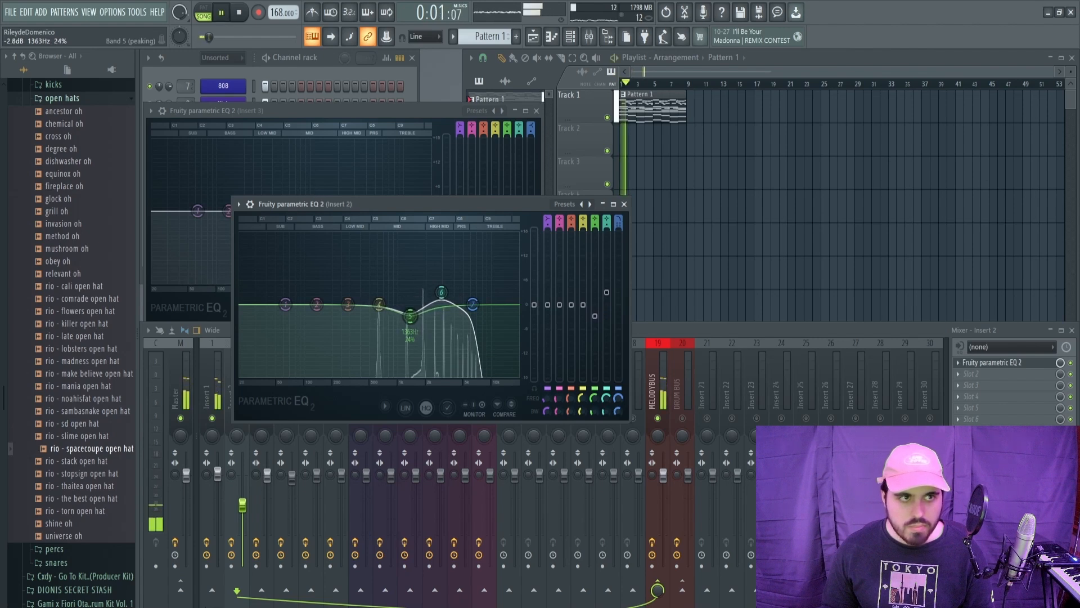
click(624, 203)
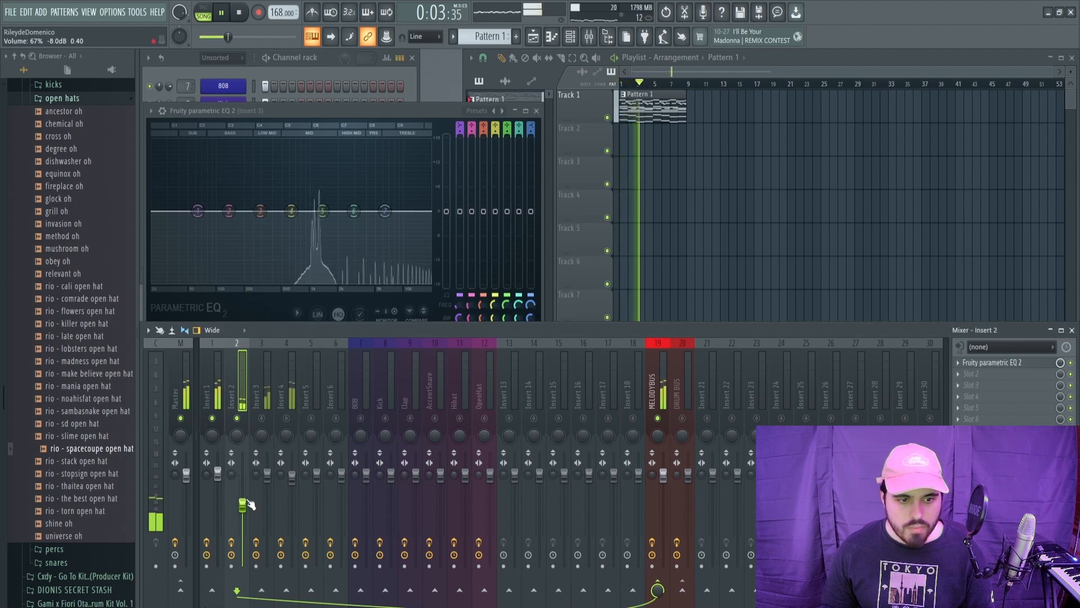
Step: Raise insert 2's fader to 71% (-7.0 dB) during playback and open insert 3's Fruity Parametric EQ 2
drag(242, 505, 243, 500)
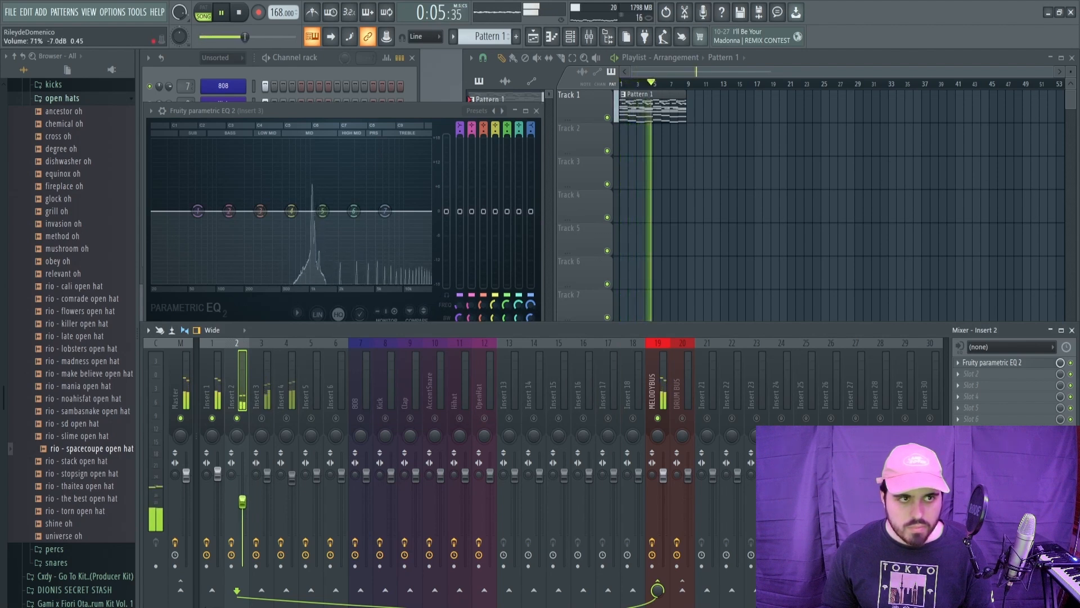
click(264, 379)
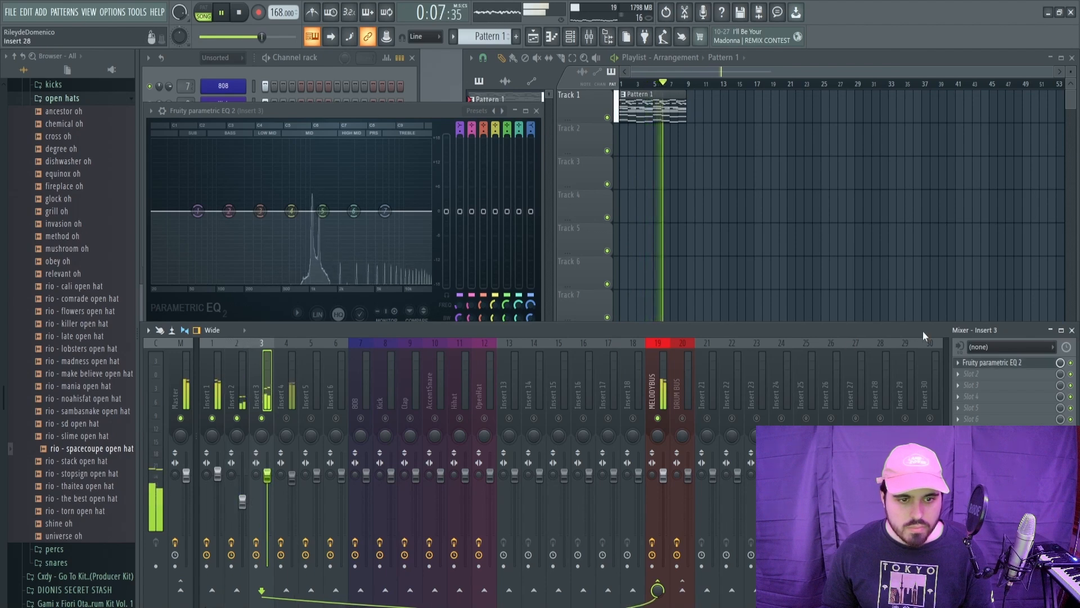
click(986, 366)
click(986, 366)
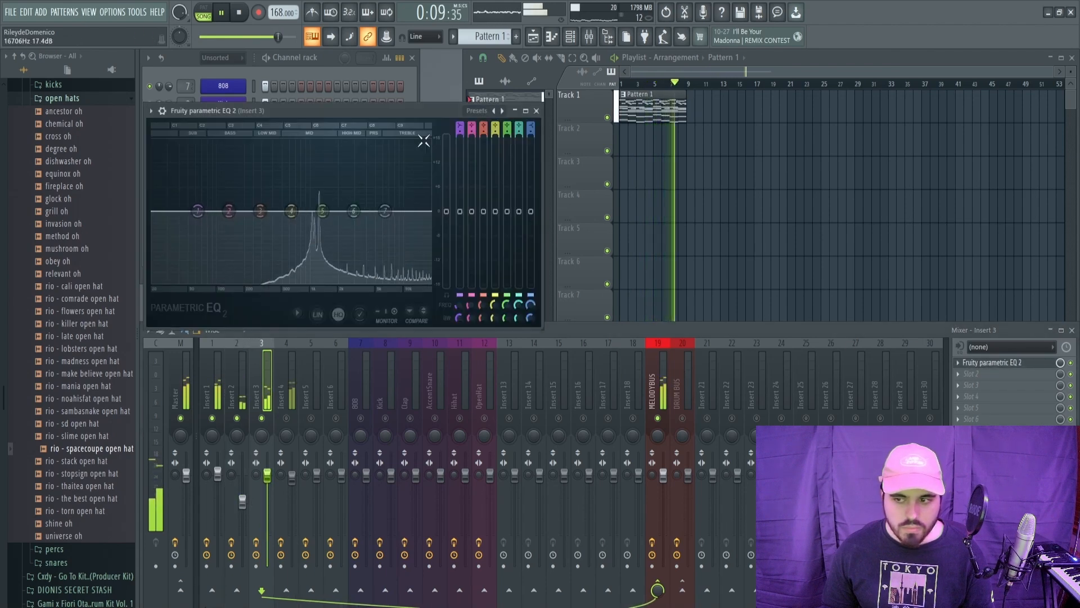
Step: Turn band 7 of insert 3's EQ into a low-pass filter with its cutoff slightly above 6324 Hz, play it, and close the EQ window
key(space)
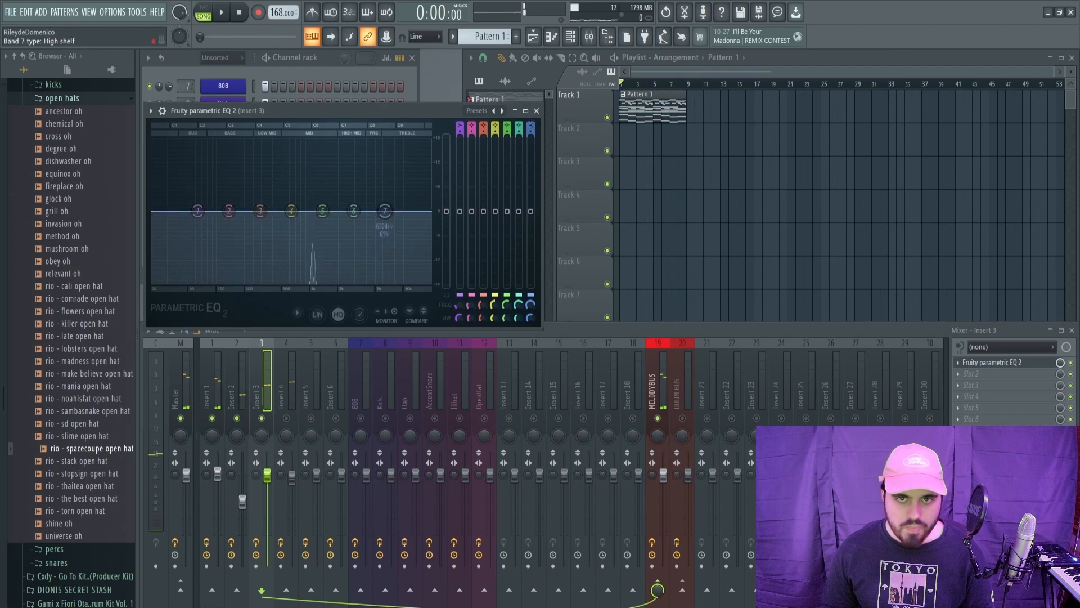
scroll(530, 130, down, 6)
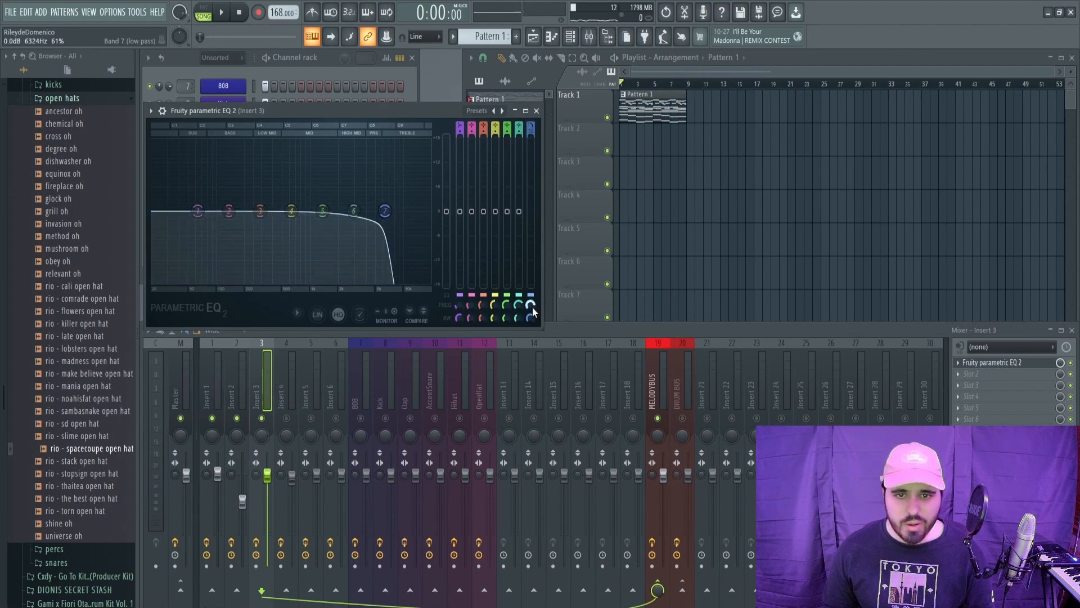
scroll(532, 305, up, 2)
key(space)
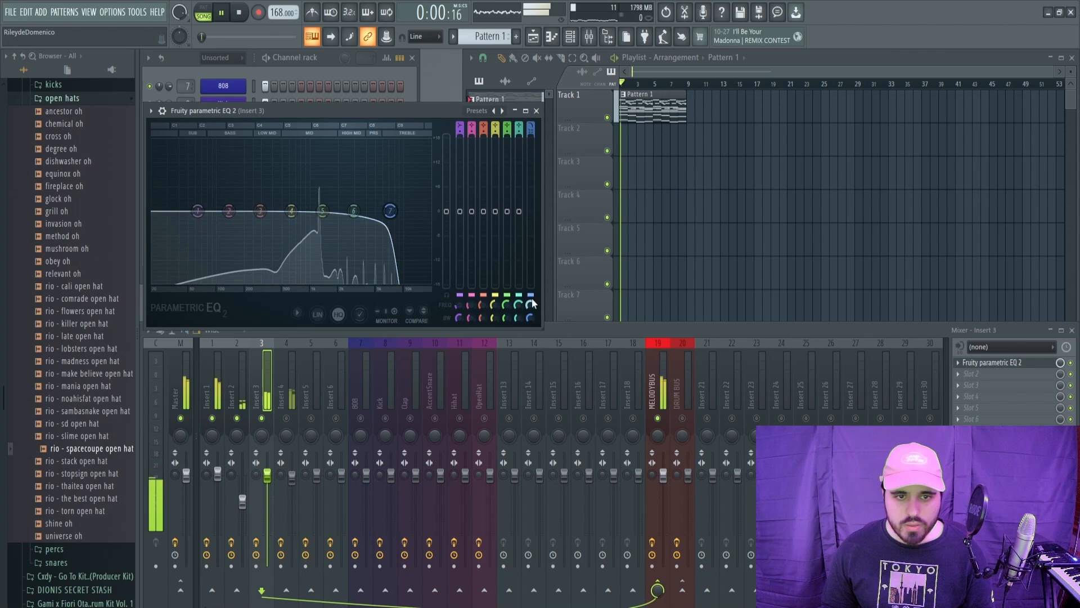
click(537, 111)
Step: Solo insert 3, compare it with inserts 4, 2 and 1 by toggling their mutes, and raise its fader to 109% (2.0 dB)
right_click(262, 418)
click(286, 418)
click(236, 418)
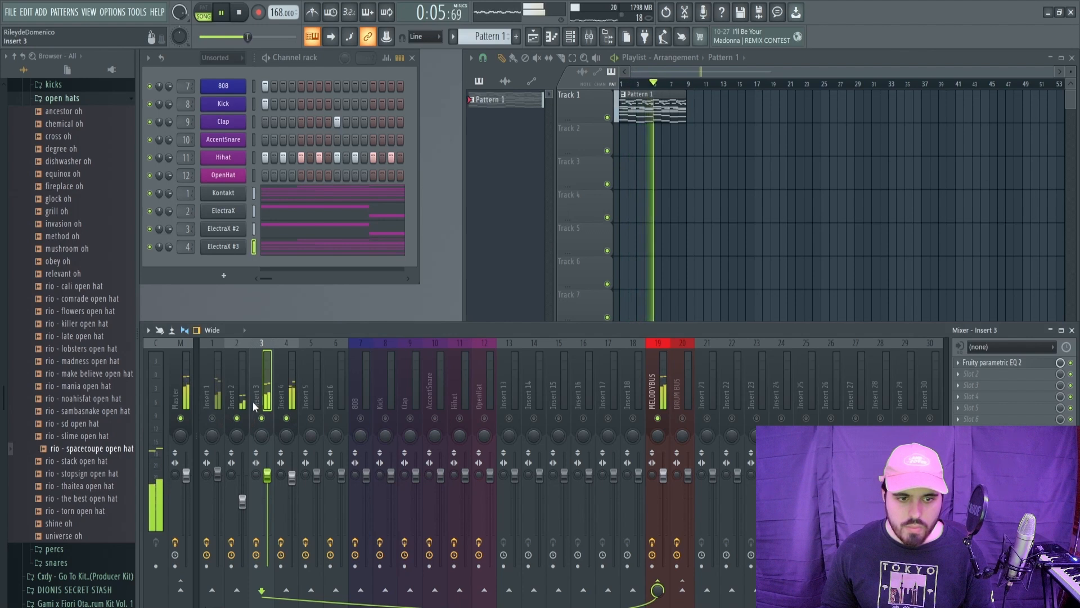
click(237, 418)
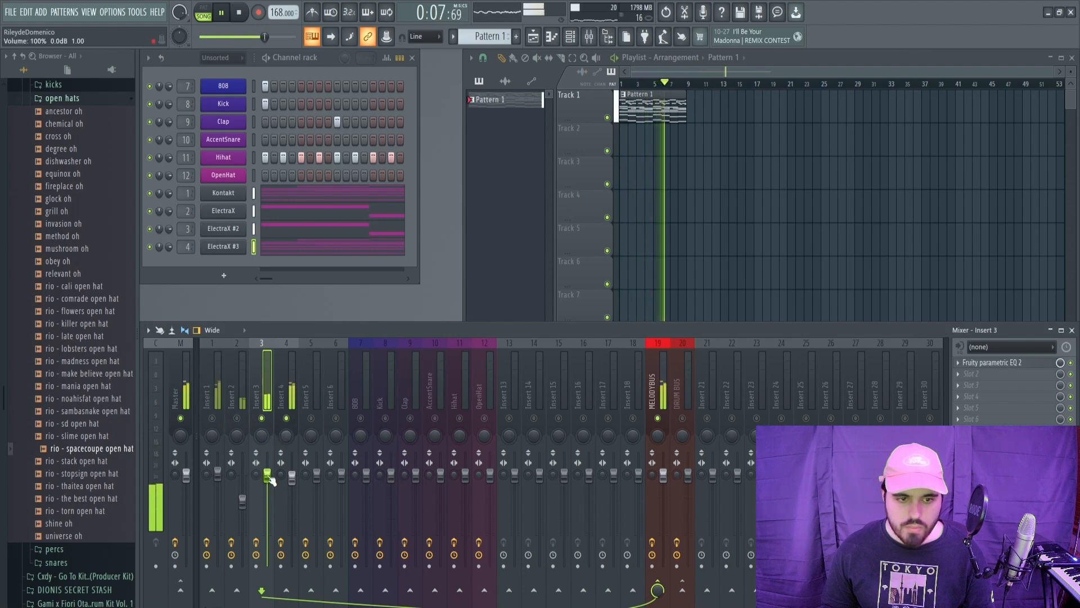
click(287, 418)
click(212, 418)
drag(272, 481, 272, 473)
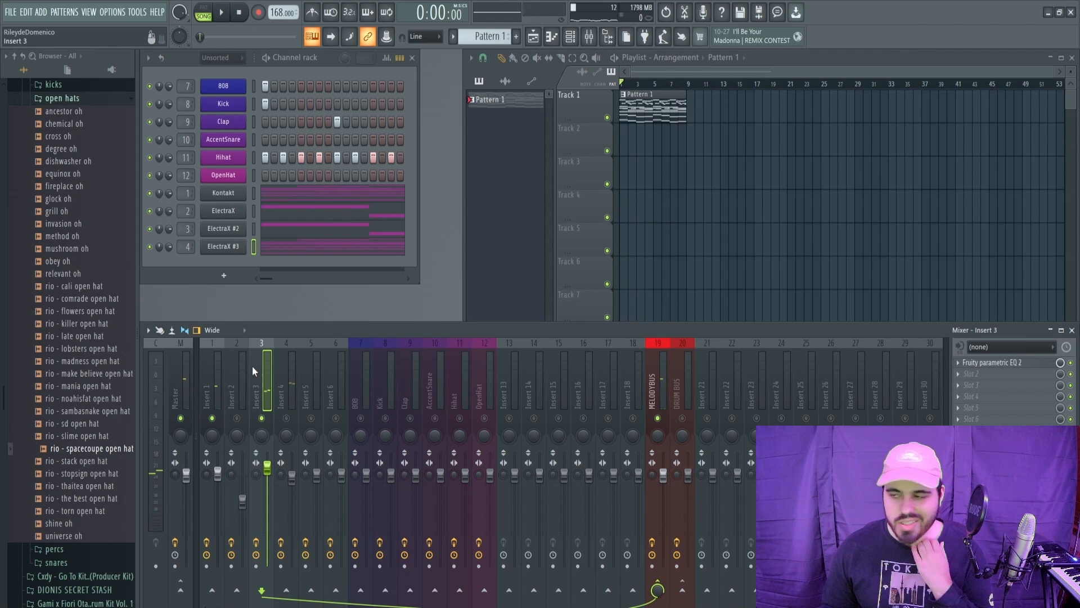
Step: Open the ElectraX #2 notes and shorten those in bars 1 to 4 into short stabs
key(space)
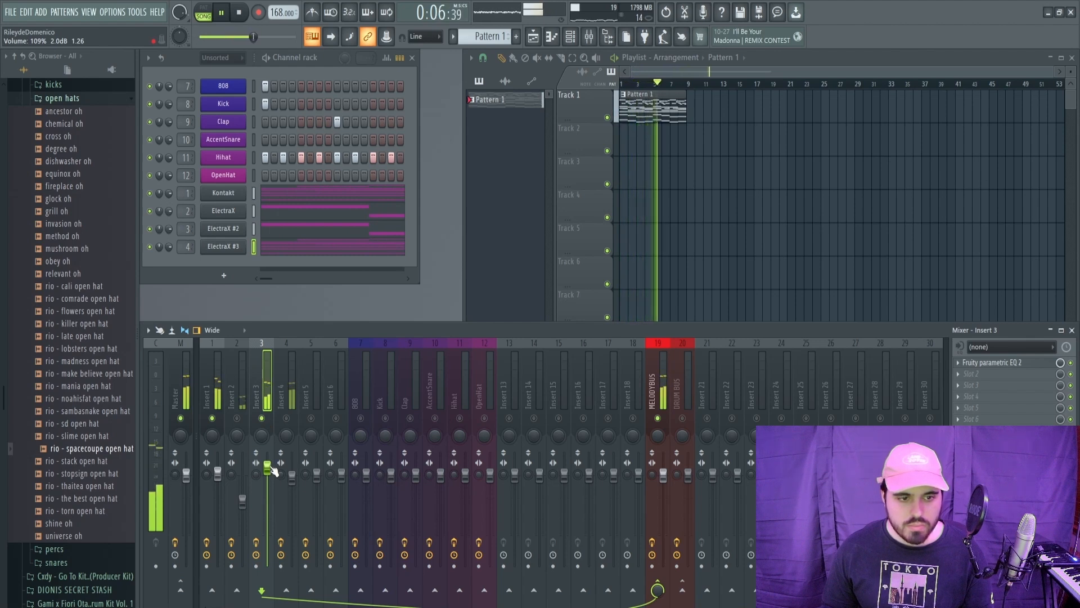
click(285, 232)
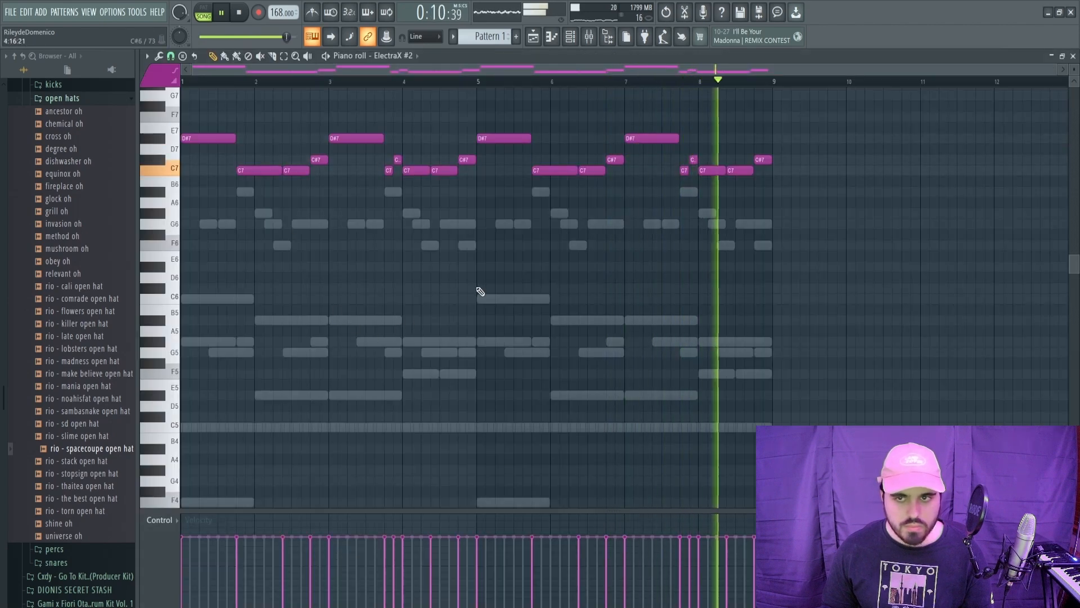
scroll(450, 287, up, 3)
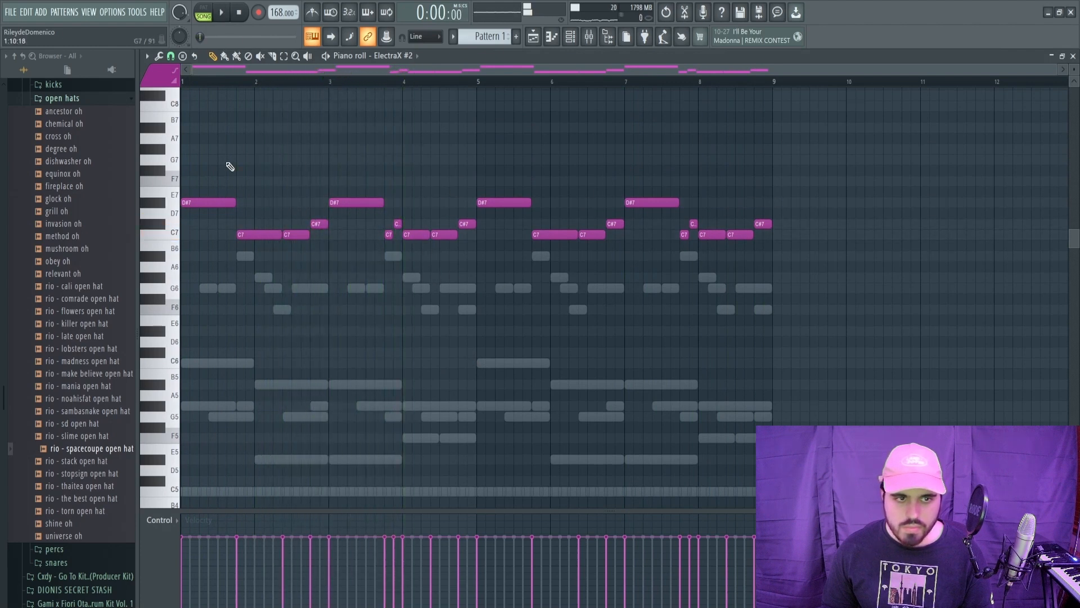
drag(234, 203, 188, 212)
key(space)
drag(281, 235, 263, 238)
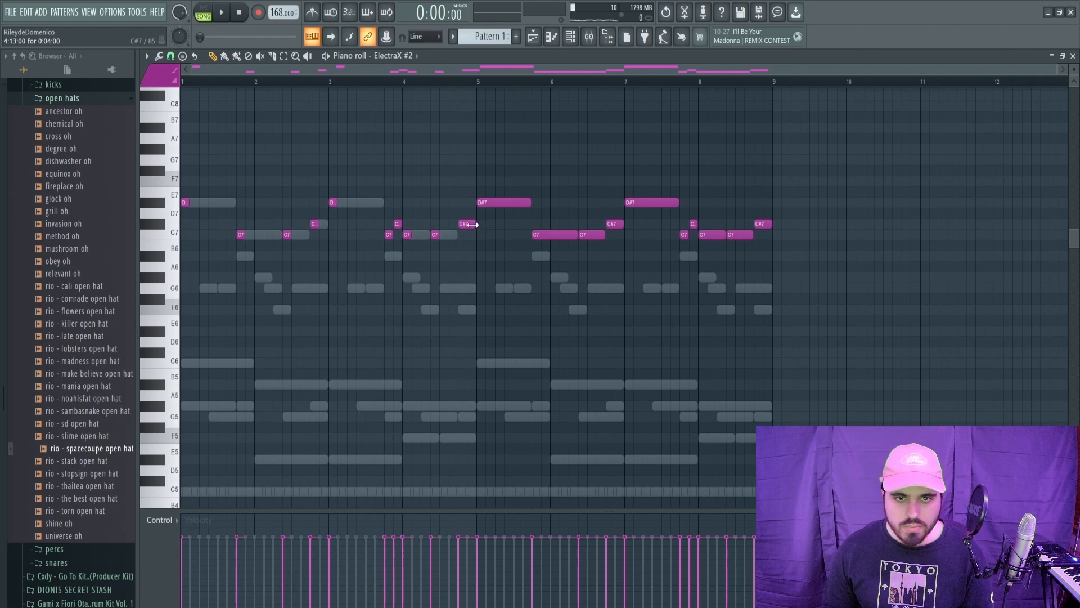
Step: Replace the ElectraX #2 notes in bars 5 to 8 with a copy of the shortened ones, play them, and close the piano roll
drag(482, 166, 784, 273)
key(Delete)
drag(517, 124, 482, 203)
key(ctrl+b)
key(space)
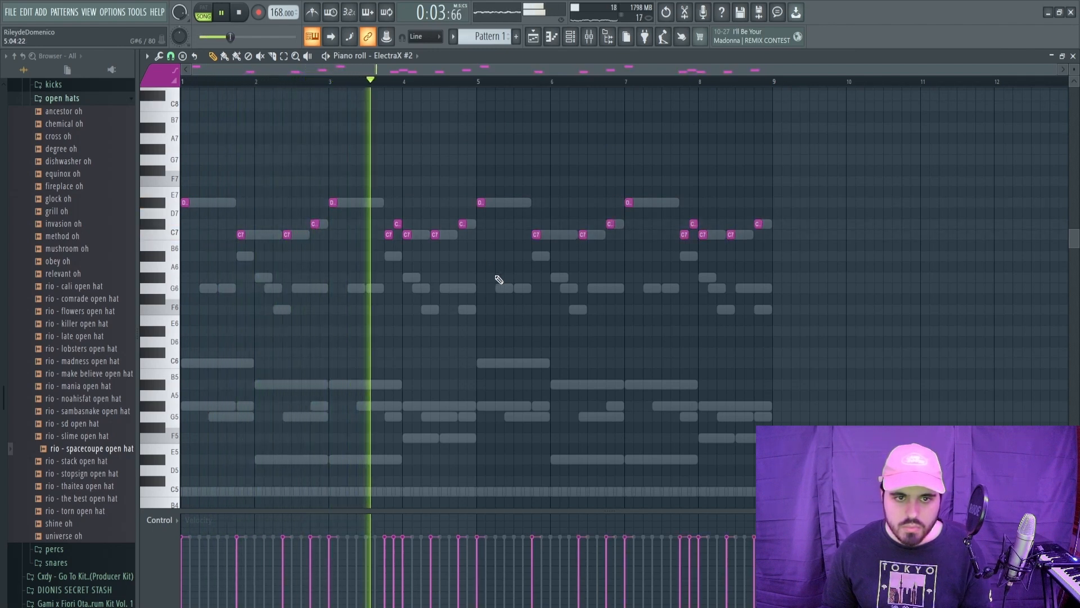
key(space)
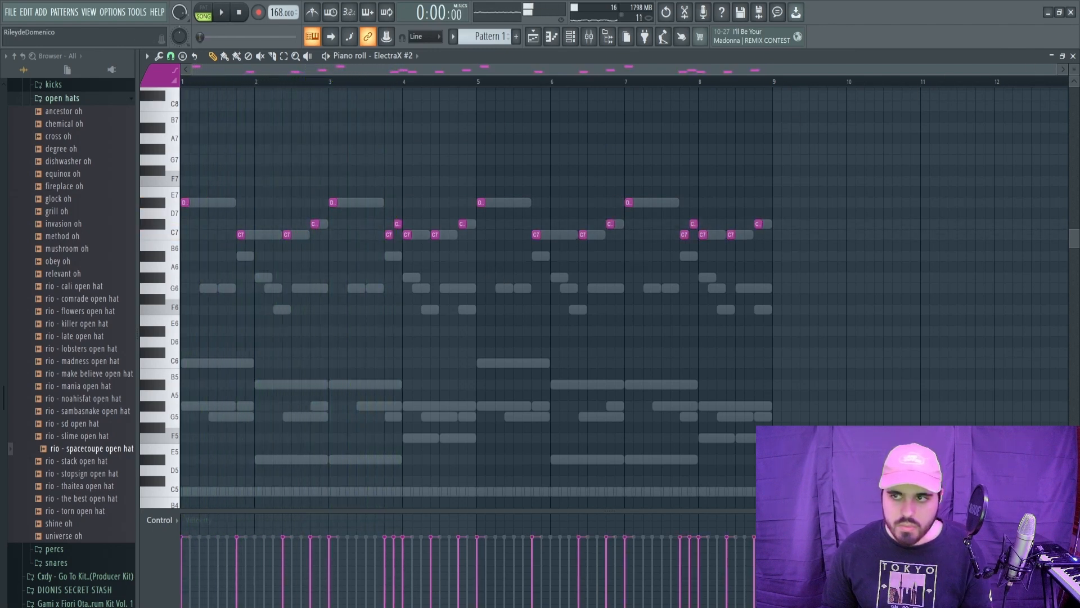
click(1073, 61)
Step: Add Fruity Reeverb 2 with the 90_90 Wet preset to slot 8 of insert 3 and play insert 3 alone
key(space)
key(space)
click(959, 442)
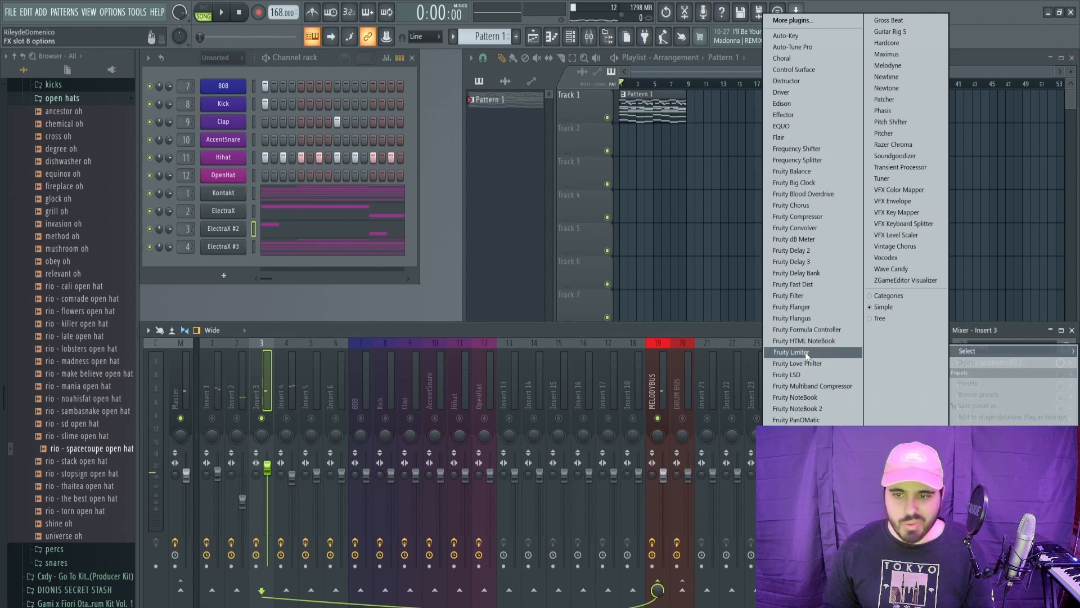
click(793, 499)
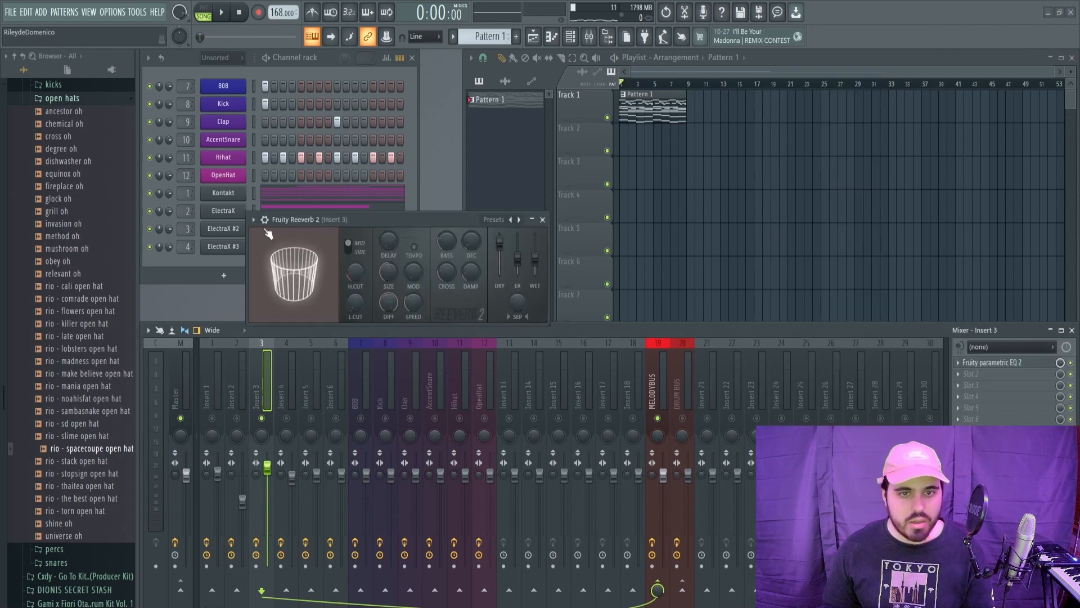
click(254, 220)
mouse_move(361, 265)
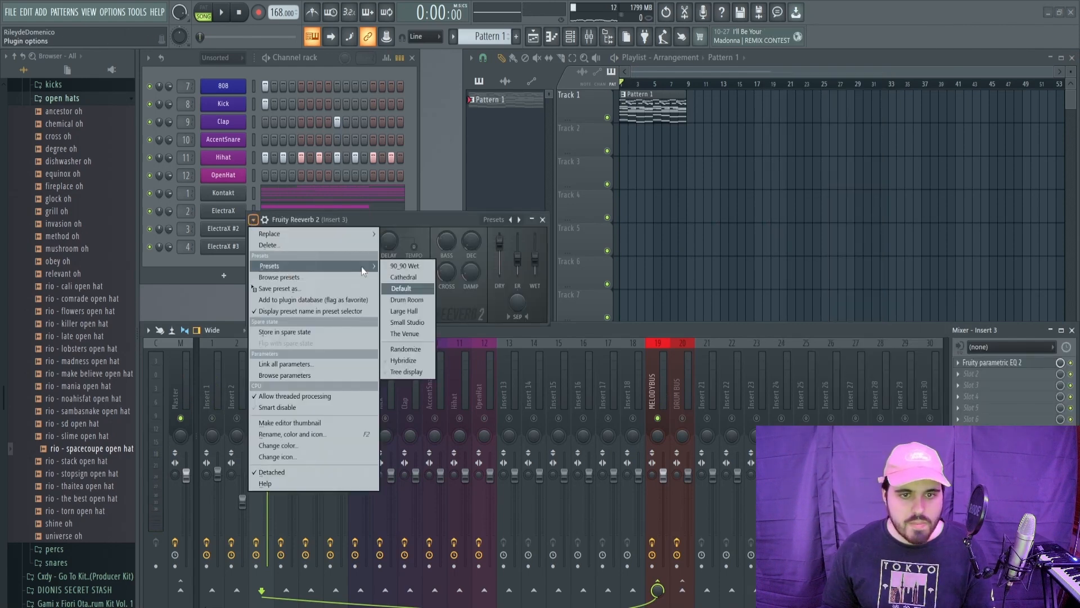
click(409, 268)
key(space)
click(543, 220)
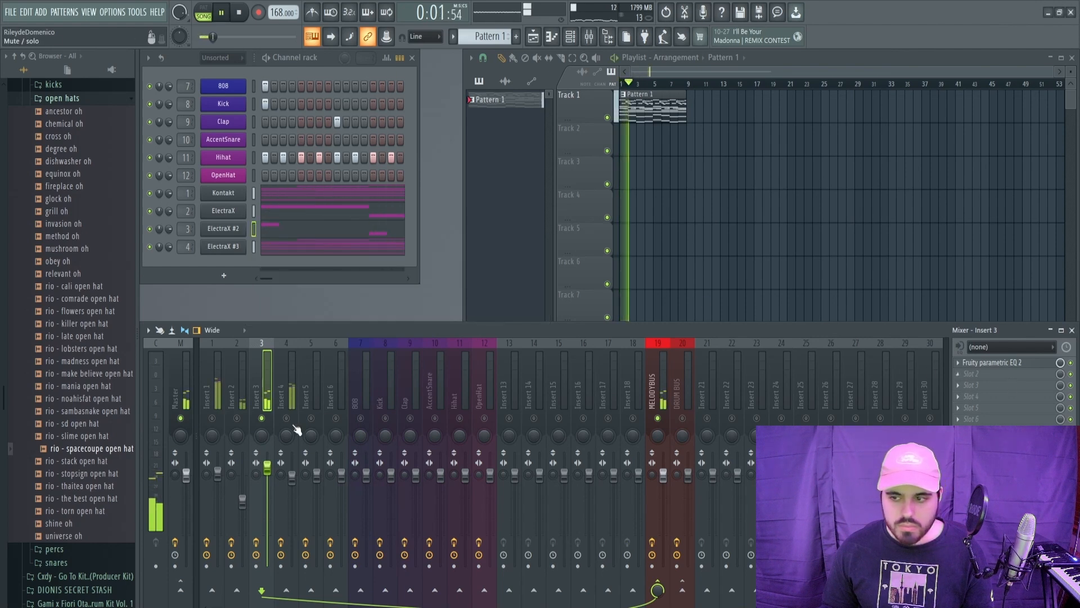
Step: Unmute insert 2 during playback, look through its ElectraX instrument's WavSupply Roy Major Leviathan patches, and hide the instrument window
click(240, 423)
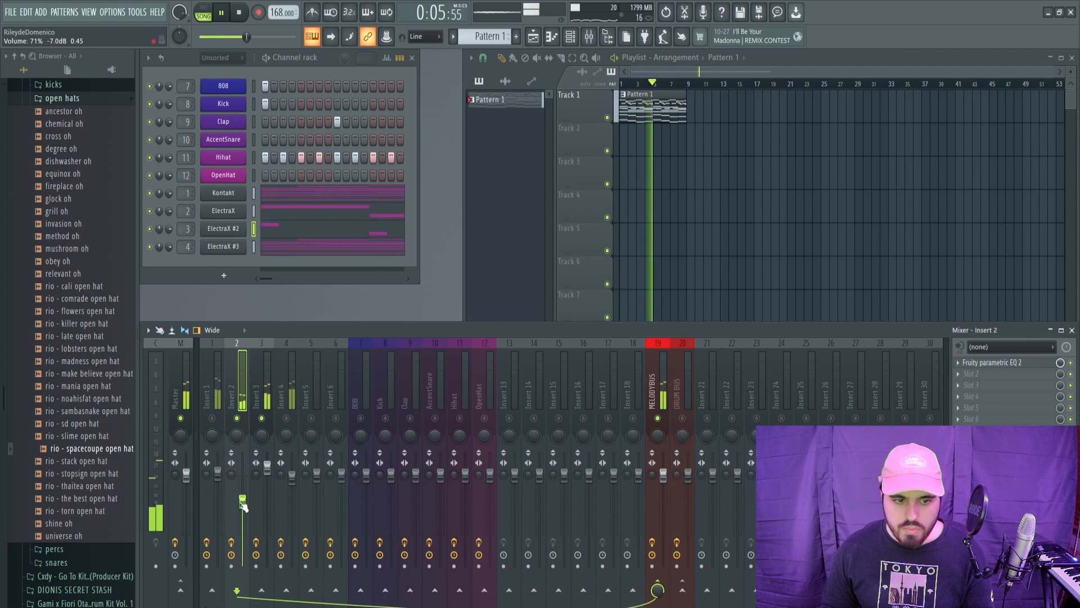
key(space)
click(232, 212)
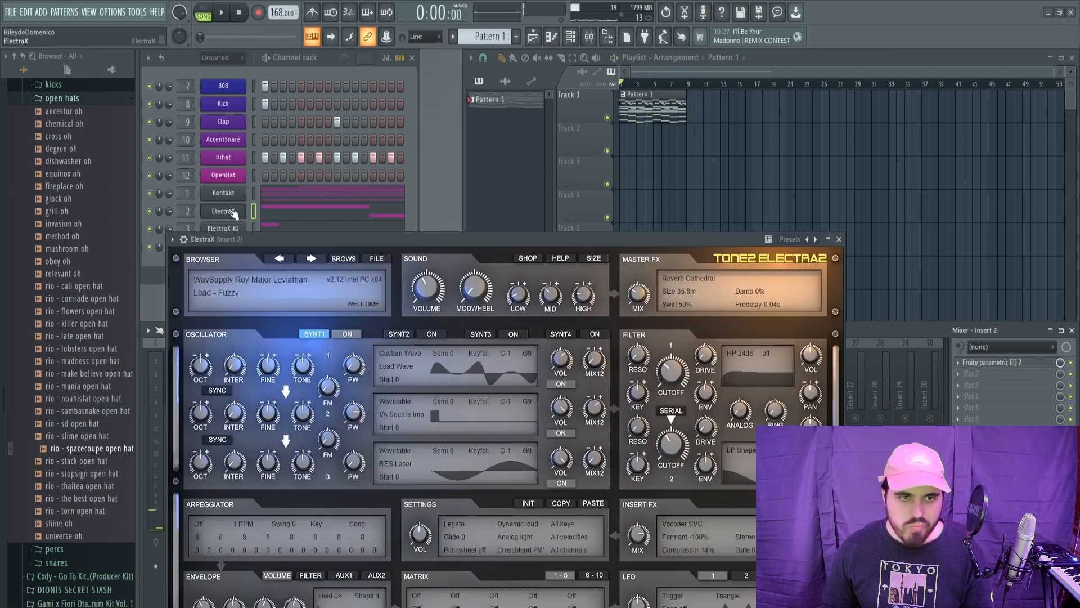
click(344, 259)
click(718, 418)
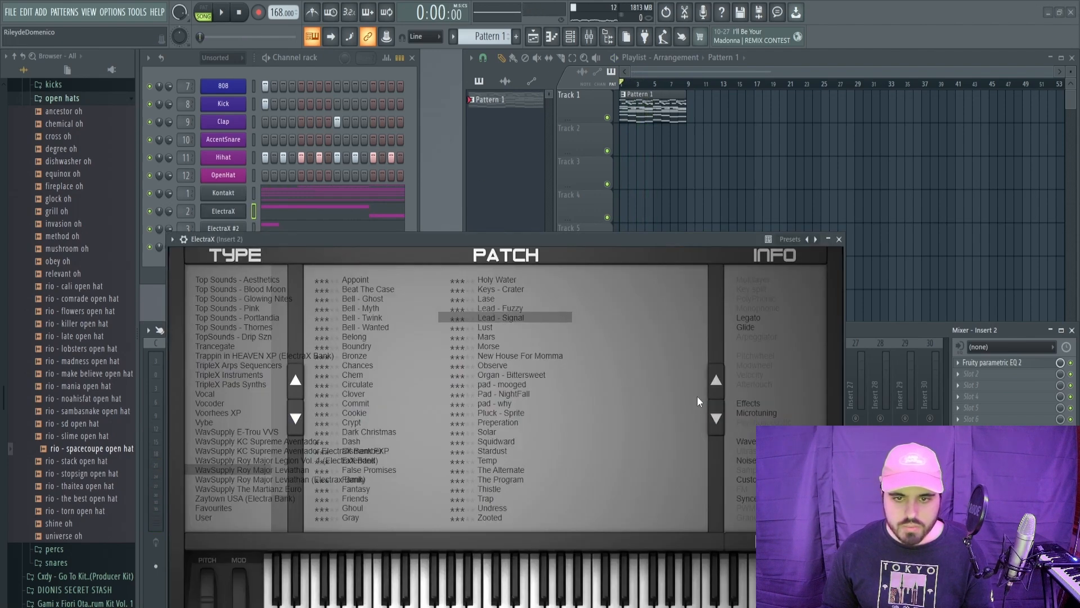
drag(464, 244, 450, 221)
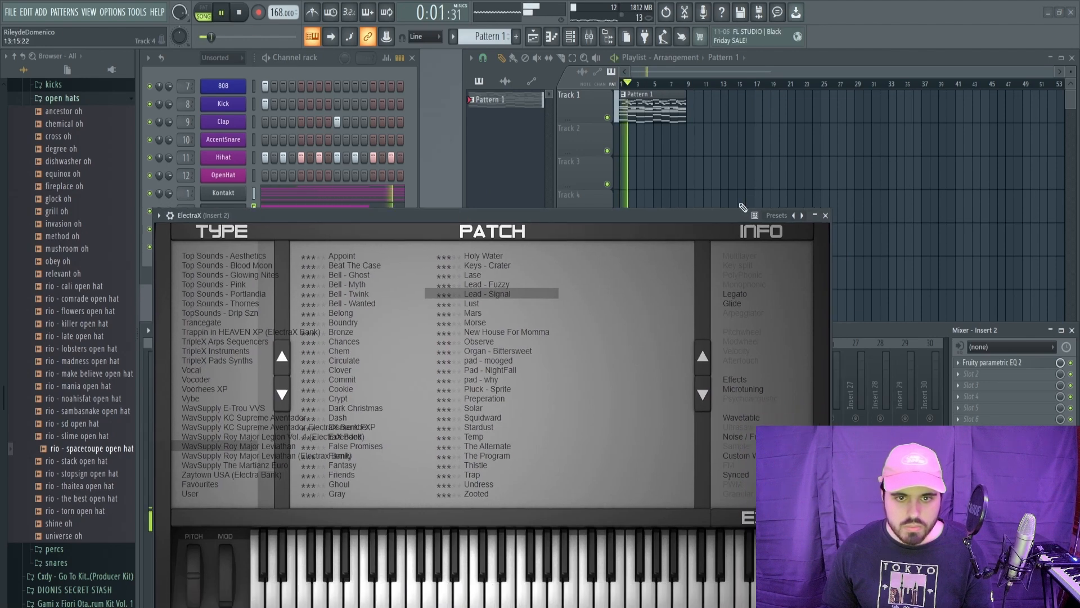
click(816, 216)
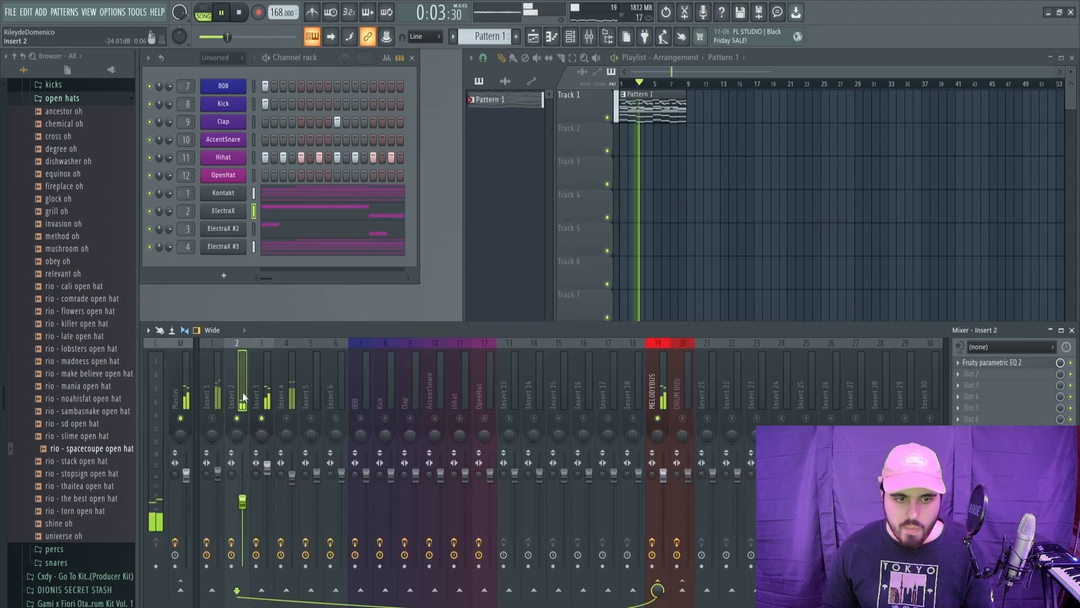
Step: Unmute inserts 1 and 4 to hear all four melody layers together
key(space)
click(218, 418)
key(space)
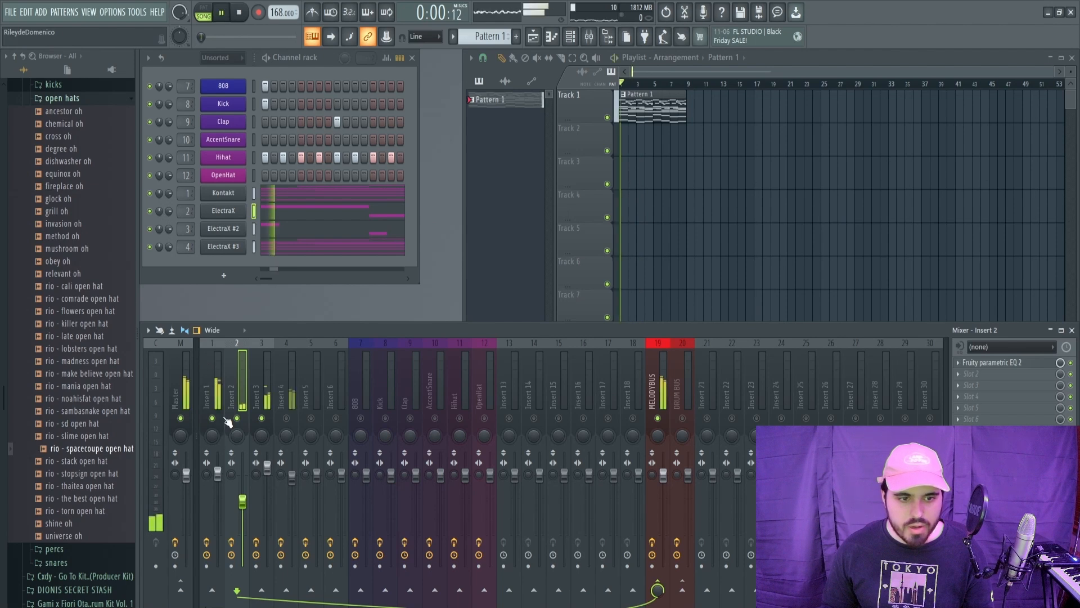
click(287, 418)
key(space)
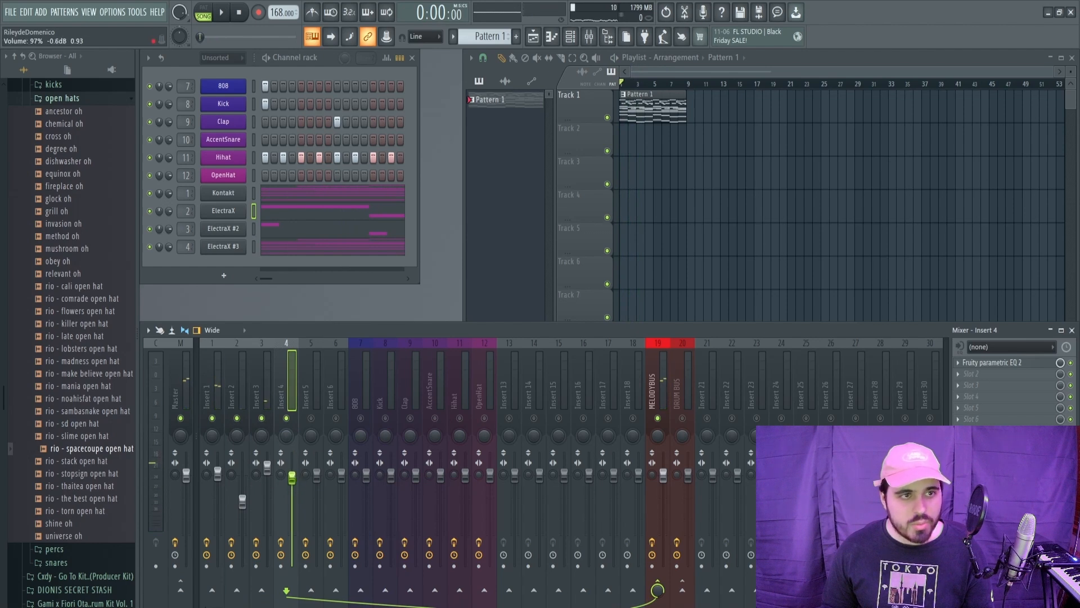
Step: Lower insert 4's fader and set insert 3's fader to 107% (1.6 dB) during playback
key(space)
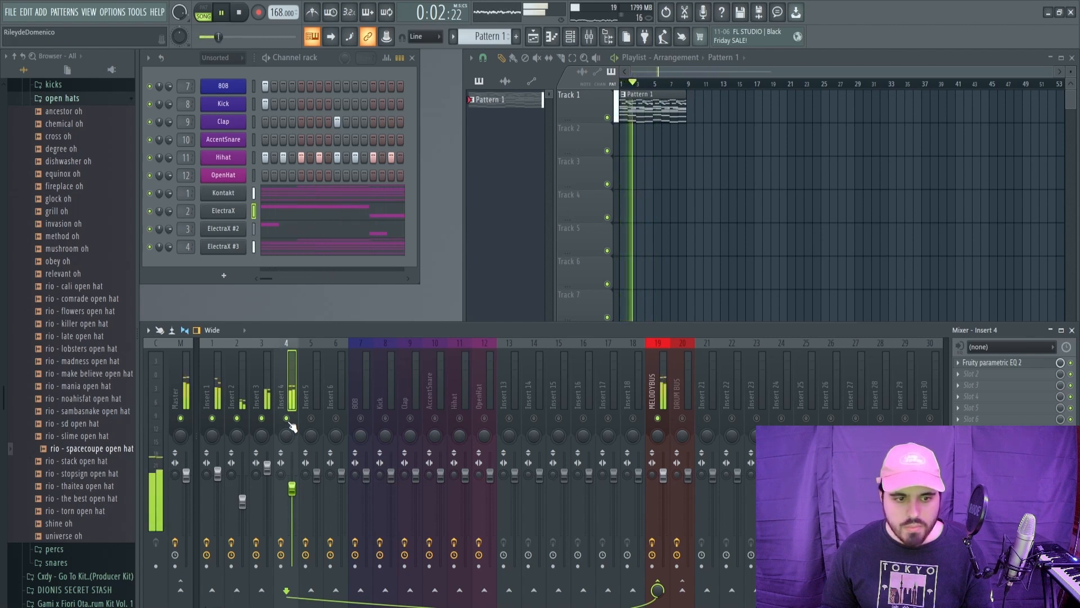
click(267, 401)
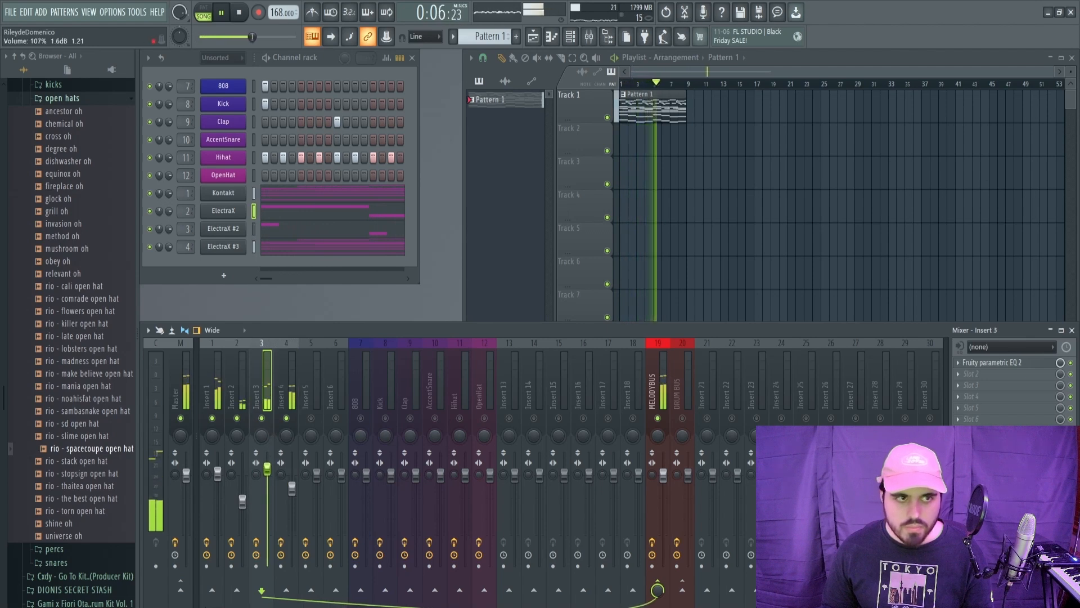
key(space)
Step: Enlarge the playlist, remove the Pattern 1 clip from track 1, and split Pattern 1 by channel
click(1061, 57)
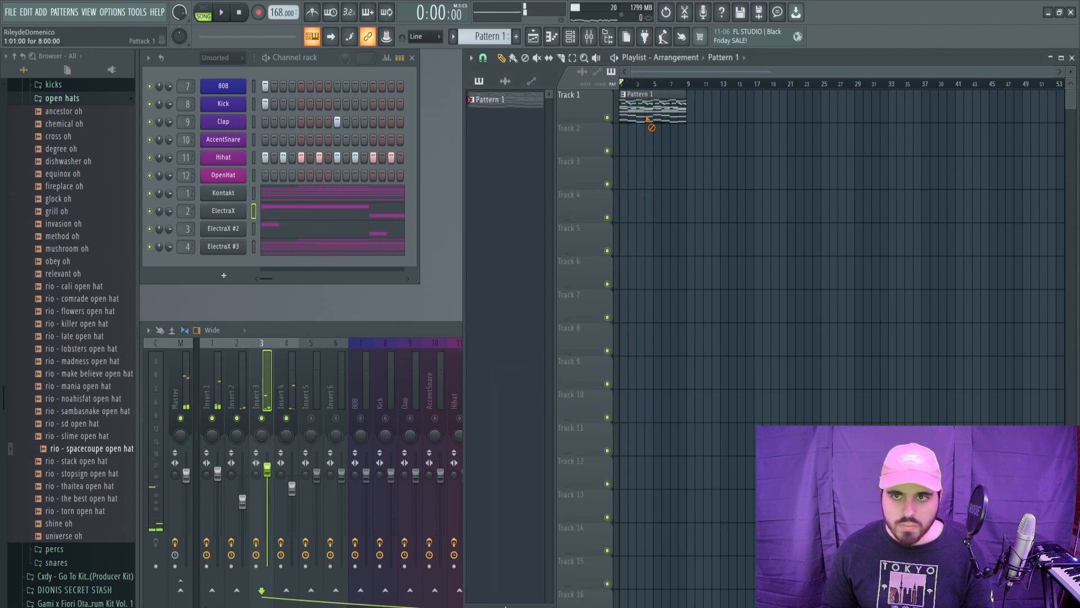
right_click(652, 106)
right_click(501, 105)
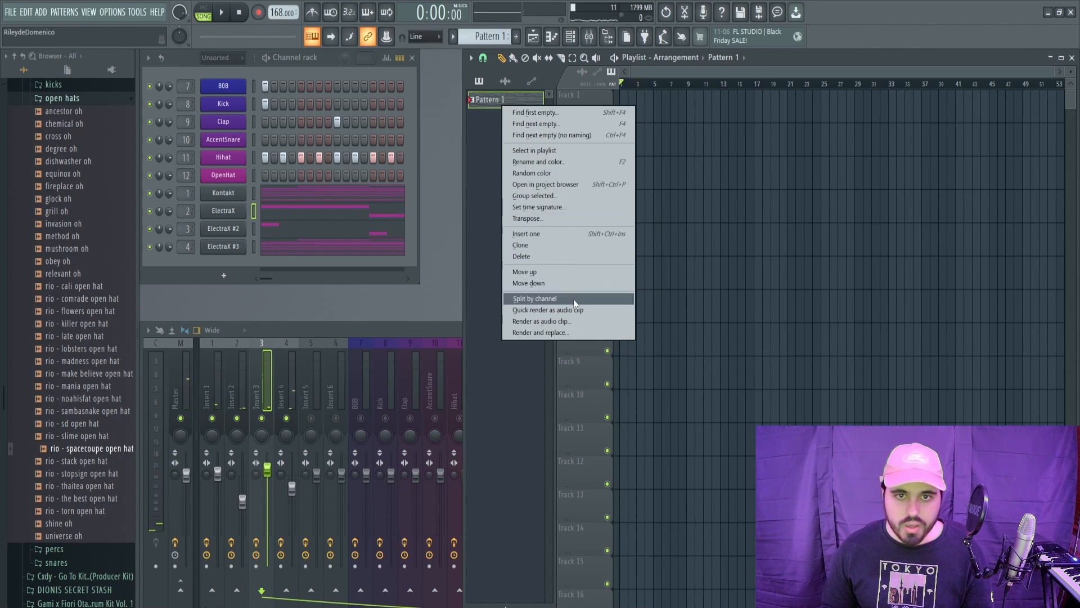
click(579, 299)
Step: Place the Kontakt, ElectraX, ElectraX #2 and ElectraX #3 patterns at bar 1 on tracks 1 to 4 and duplicate them three times
click(508, 178)
shift+click(507, 228)
drag(526, 212, 619, 107)
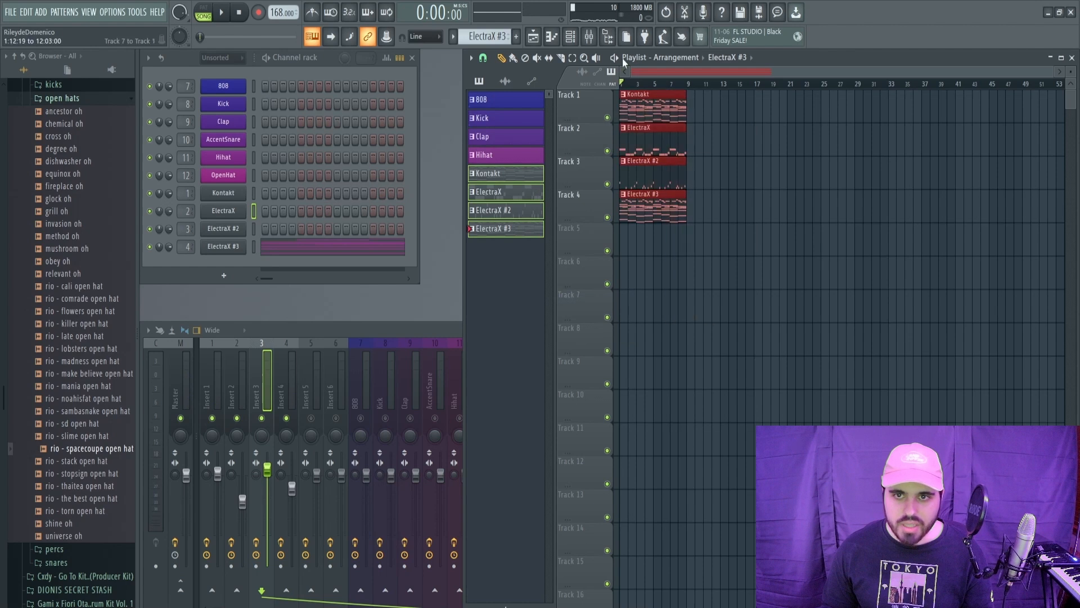
key(ctrl+b)
key(ctrl+b)
key(ctrl+b)
scroll(827, 292, up, 1)
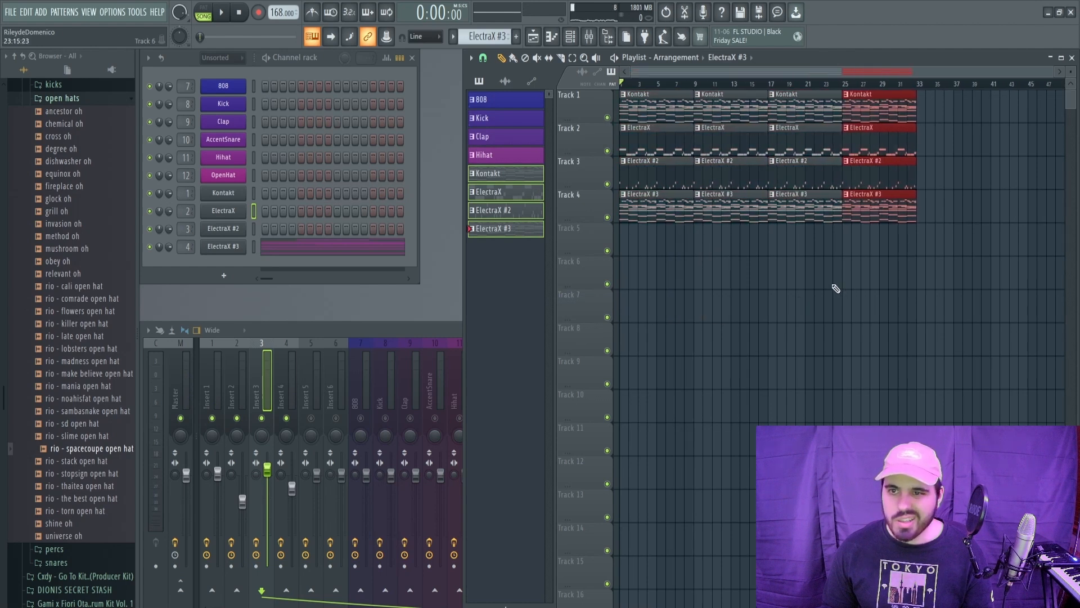
Step: Delete the first ElectraX #2 clip and the first two ElectraX #3 clips so these layers enter at bars 9 and 17
click(656, 173)
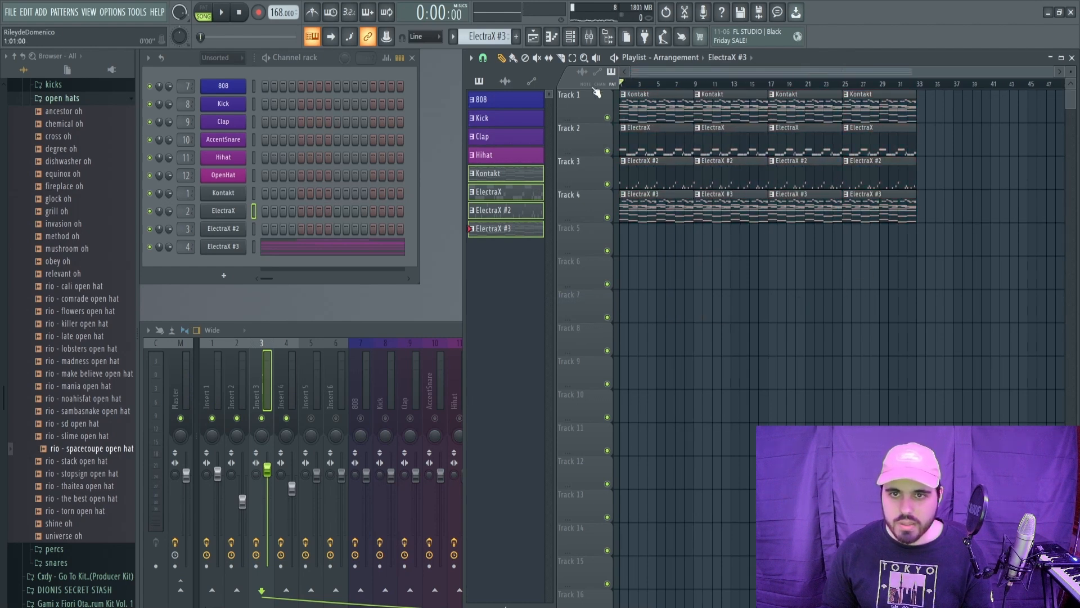
right_click(652, 178)
right_click(655, 208)
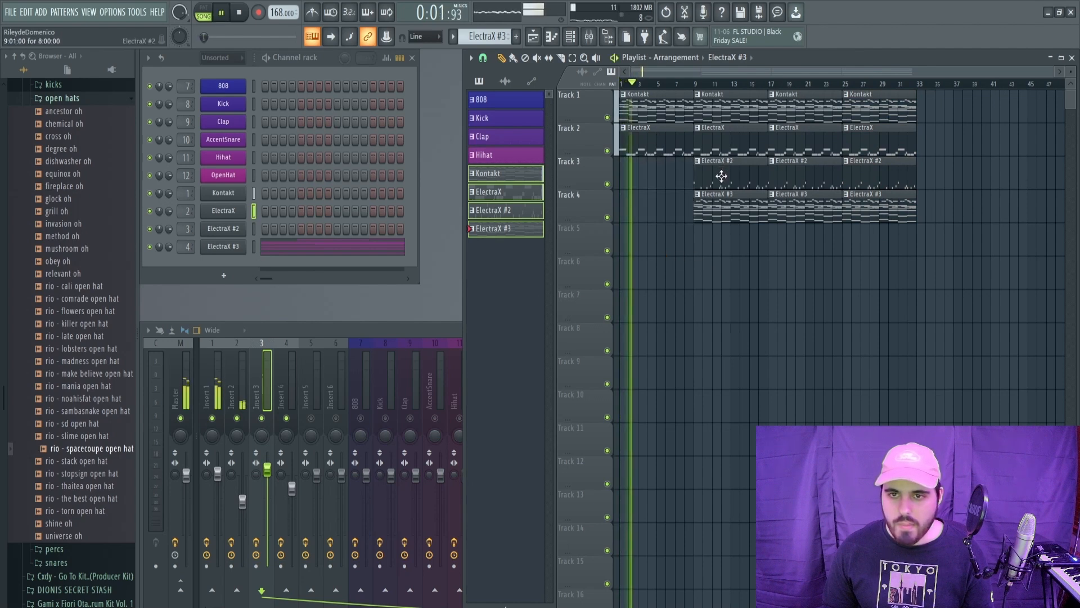
right_click(735, 215)
Step: Delete the Kontakt and ElectraX clips at bar 25 and play the arrangement
right_click(853, 114)
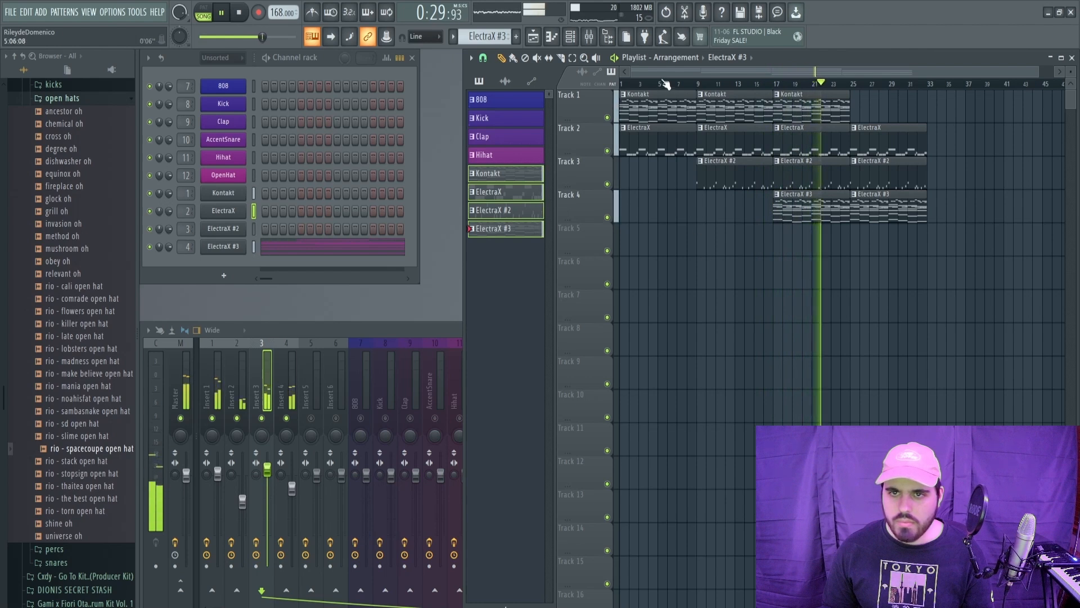
drag(654, 72, 670, 67)
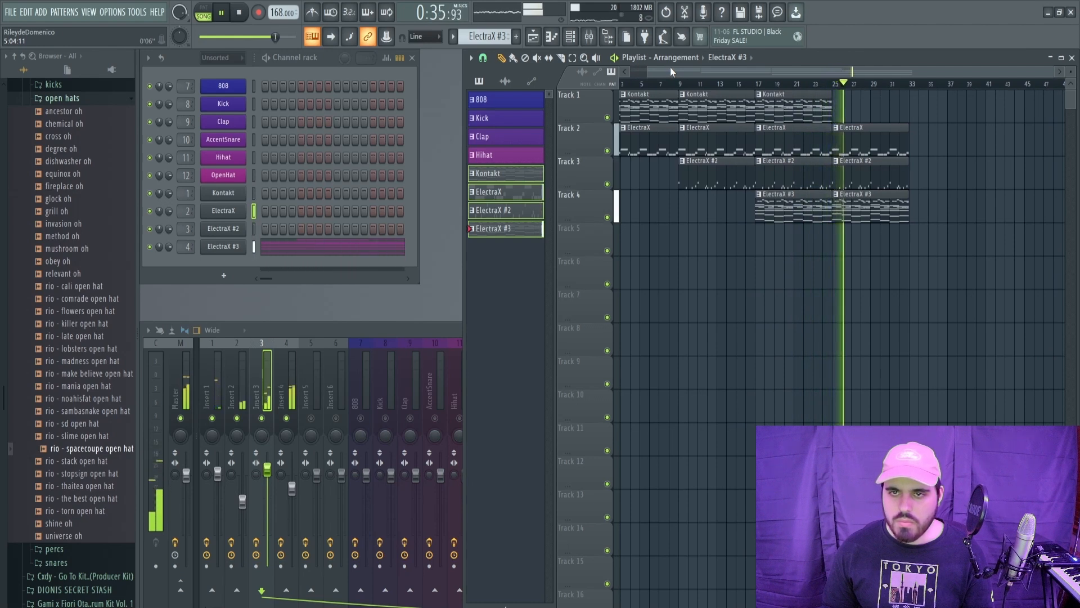
drag(667, 69, 675, 68)
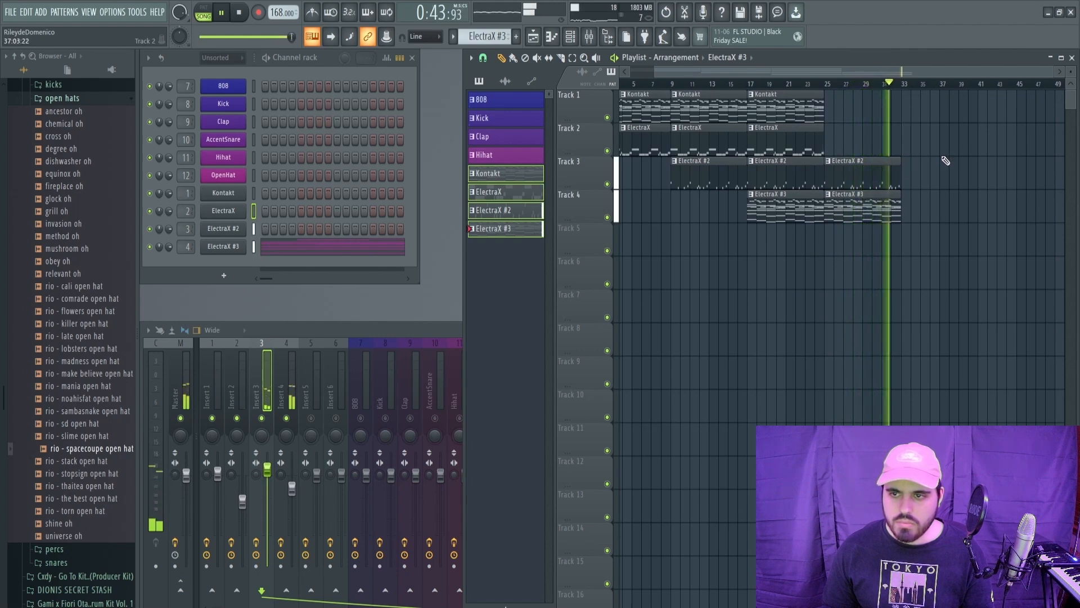
key(space)
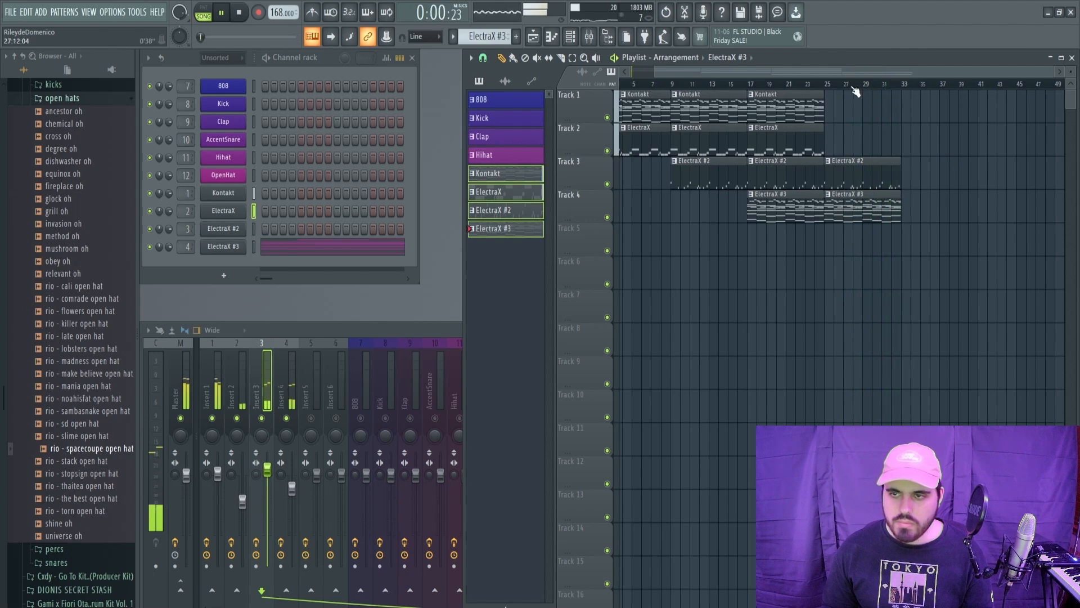
key(space)
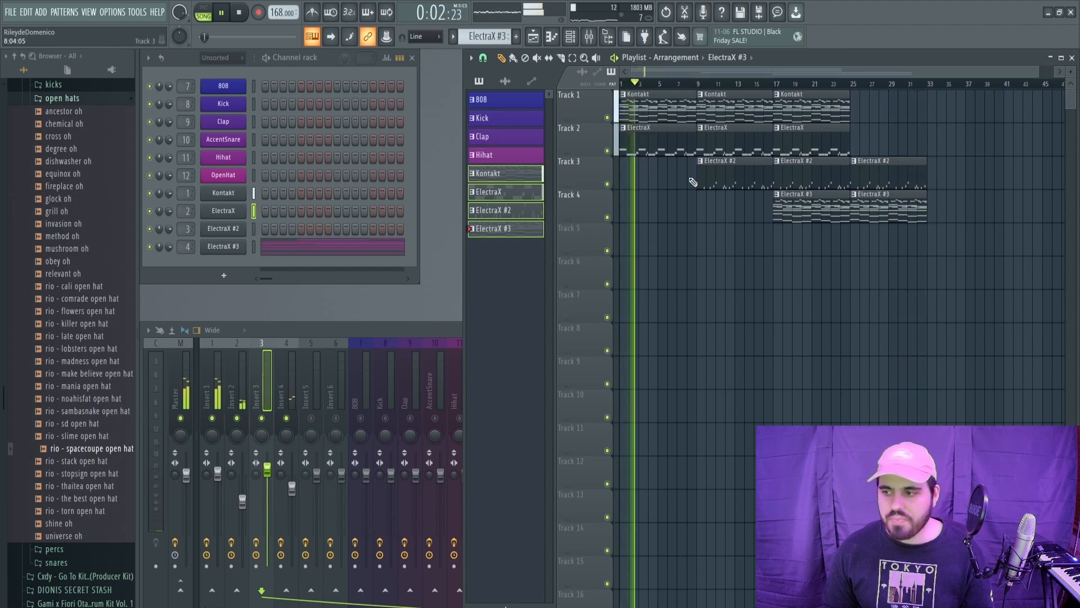
key(space)
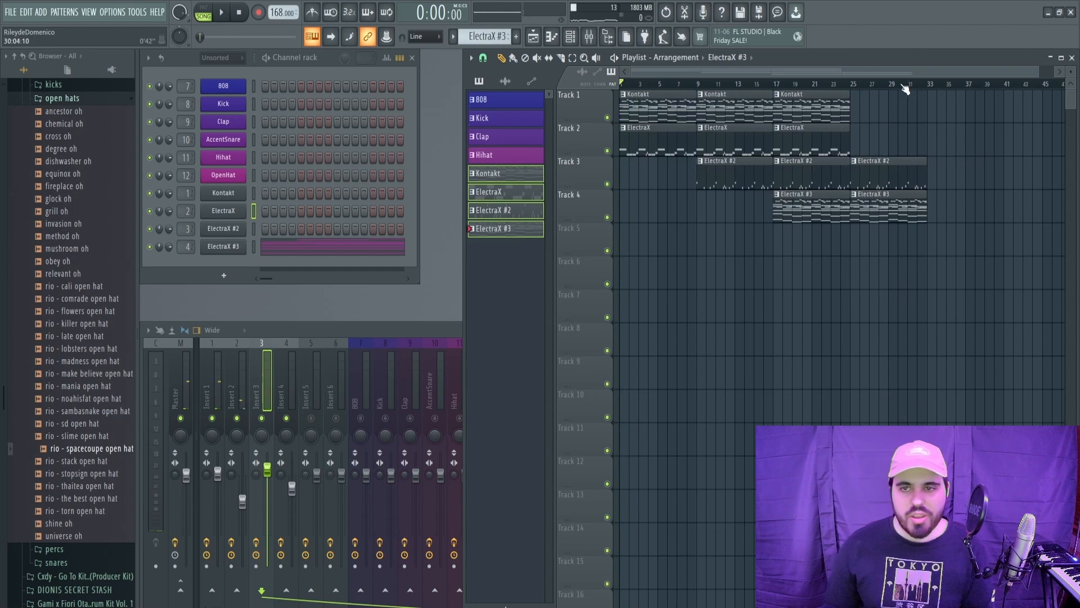